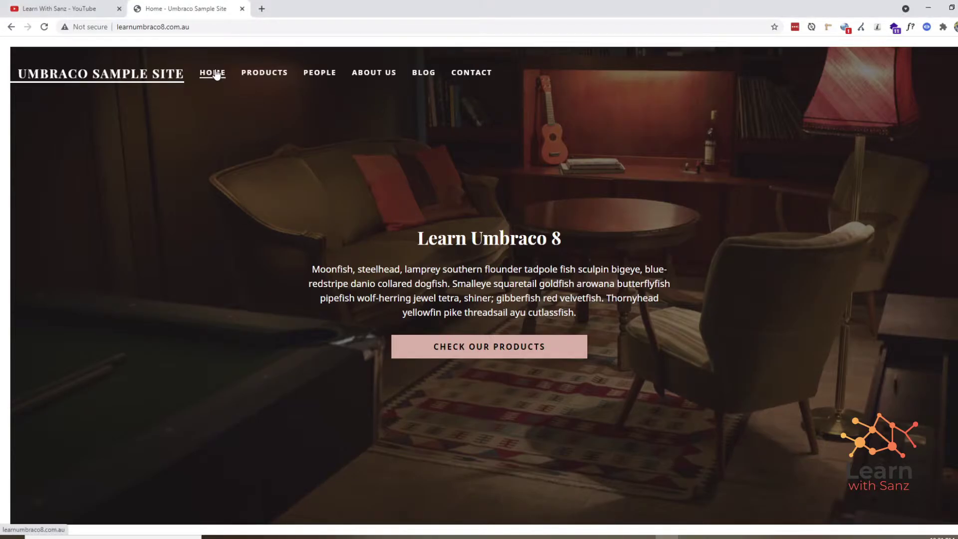
Step: Tour the sample site's People, About Us, Blog (page 2) and Contact pages, ending on Home
scroll(355, 180, "down", 12)
scroll(356, 180, "up", 10)
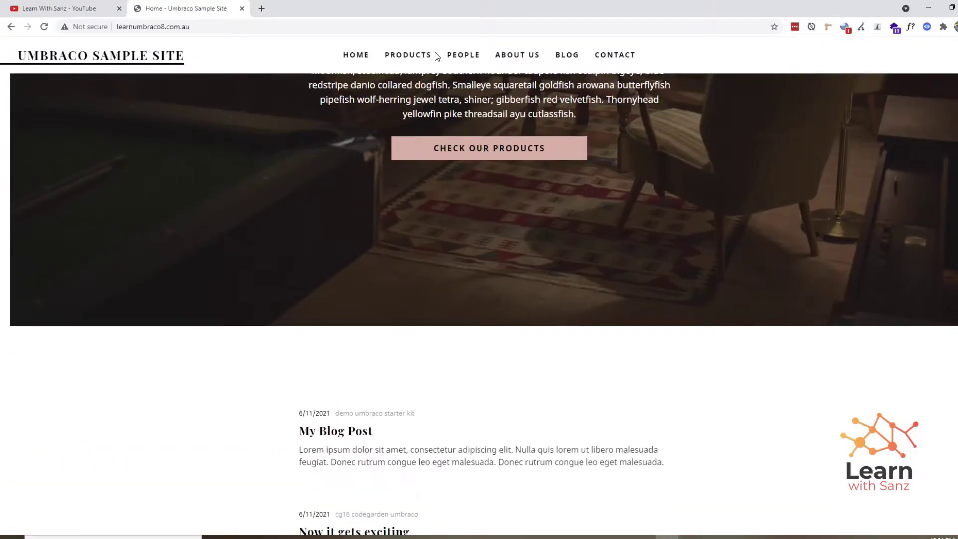
left_click(465, 60)
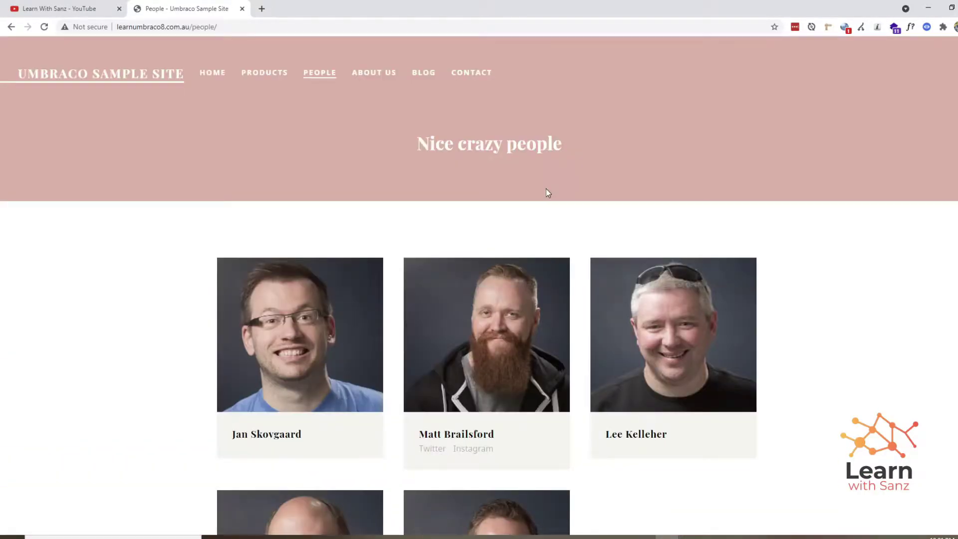
scroll(547, 190, "down", 6)
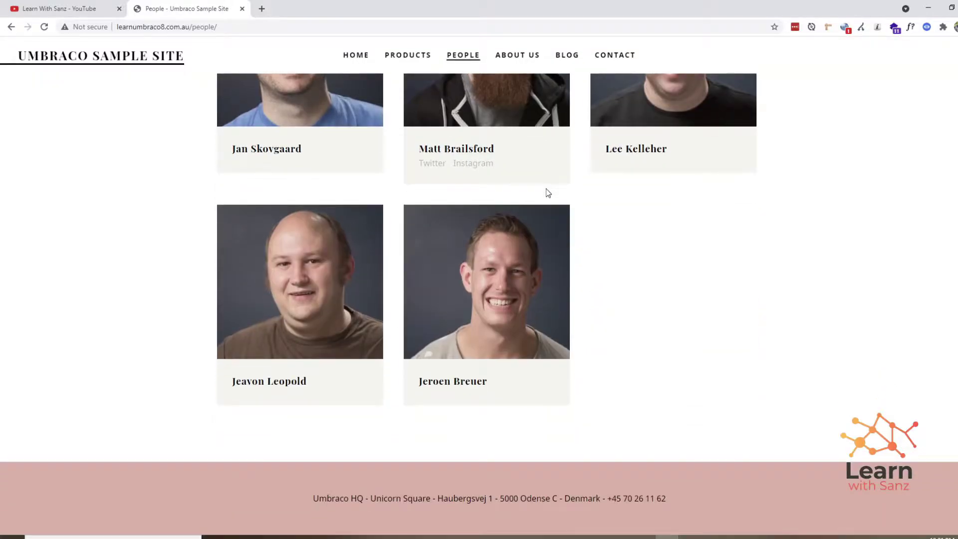
scroll(546, 188, "up", 6)
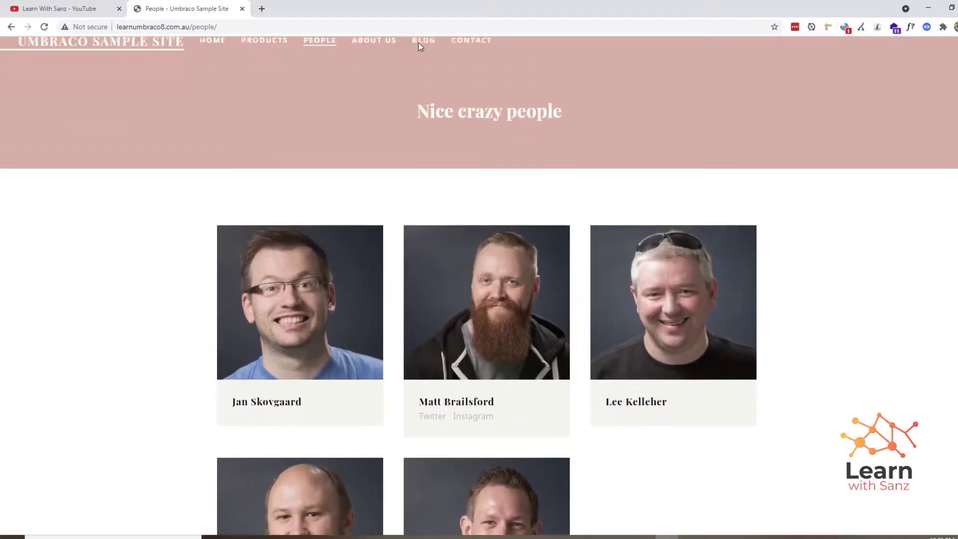
left_click(375, 73)
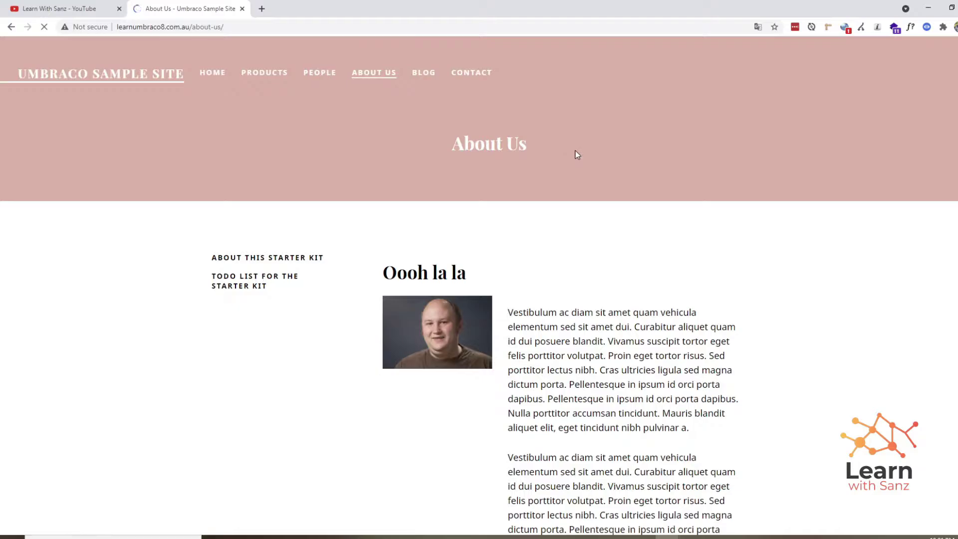
scroll(578, 155, "down", 8)
scroll(578, 155, "up", 8)
left_click(424, 72)
scroll(655, 168, "down", 2)
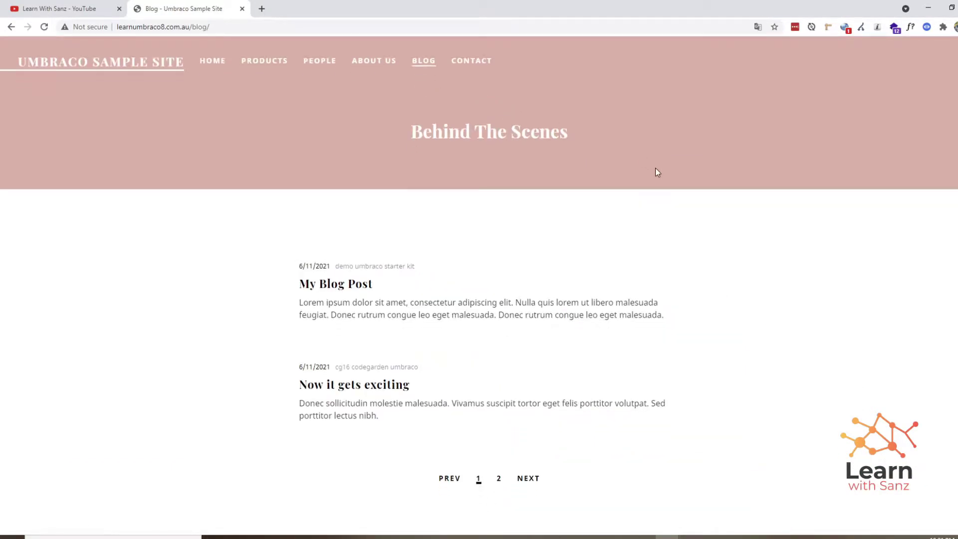
left_click(499, 405)
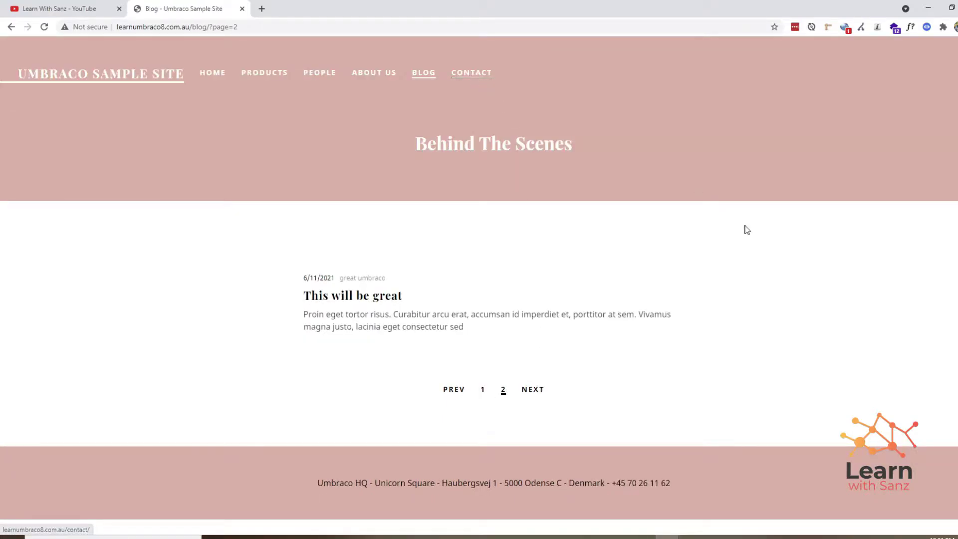
left_click(467, 74)
scroll(703, 188, "down", 2)
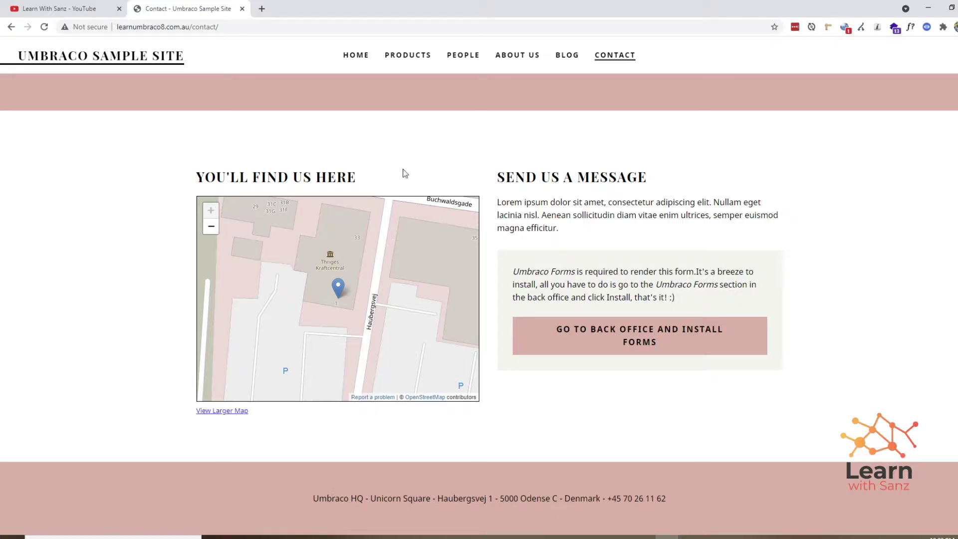
left_click(368, 54)
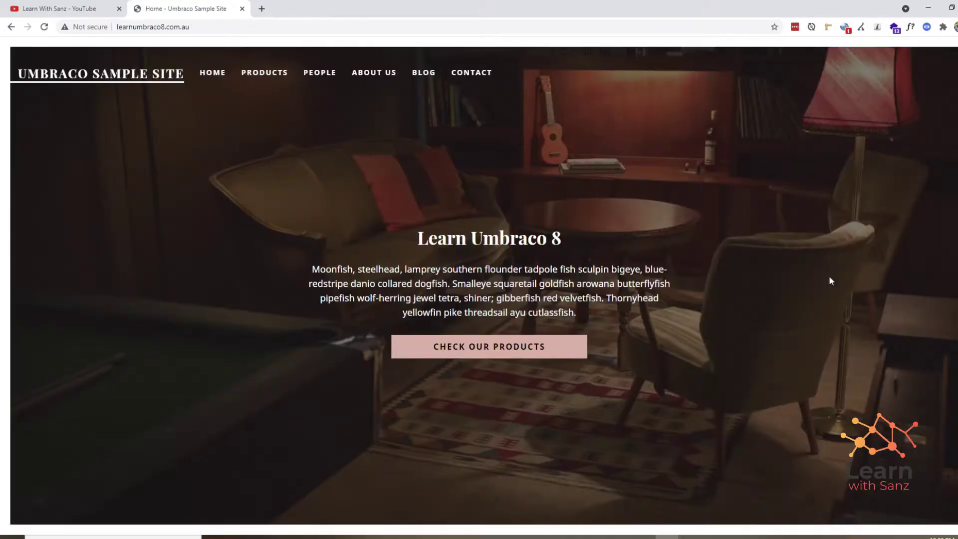
Step: Revisit People, About Us, Blog page 2 and Contact, then return to the Home page
scroll(707, 330, "down", 15)
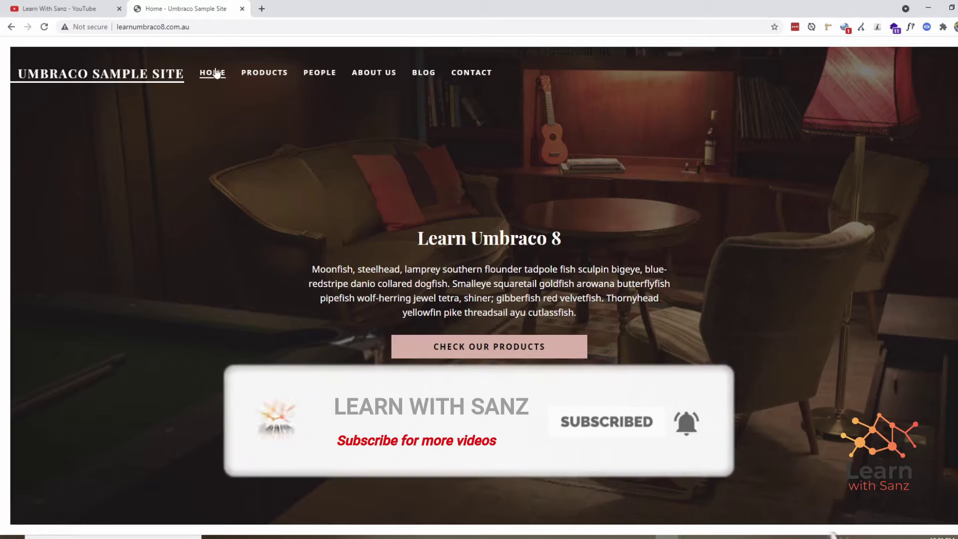
scroll(356, 178, "down", 7)
scroll(356, 183, "down", 7)
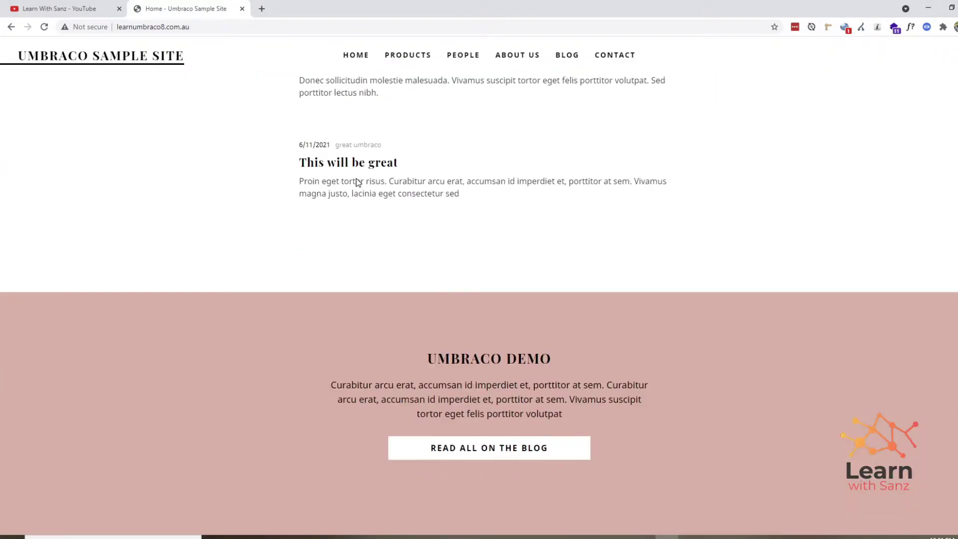
scroll(355, 182, "up", 10)
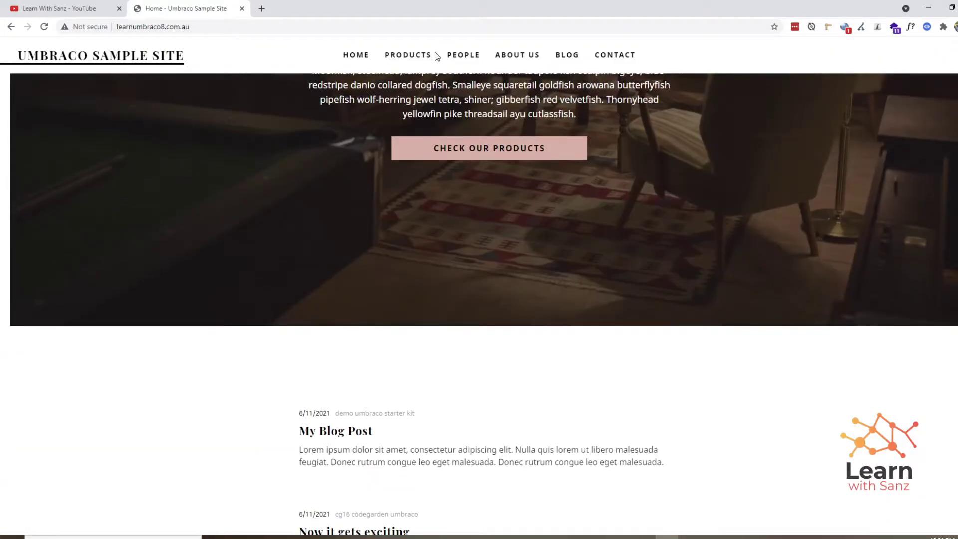
left_click(464, 55)
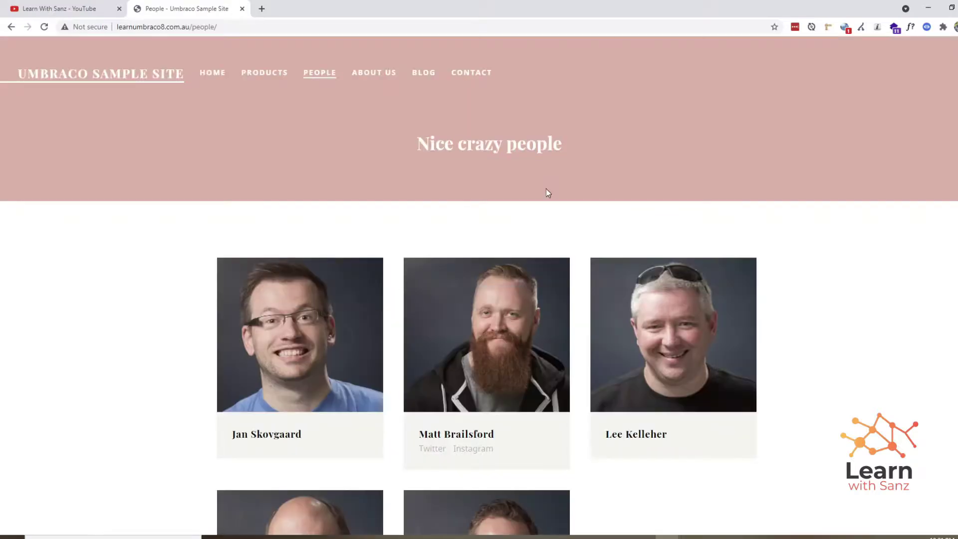
scroll(546, 193, "down", 5)
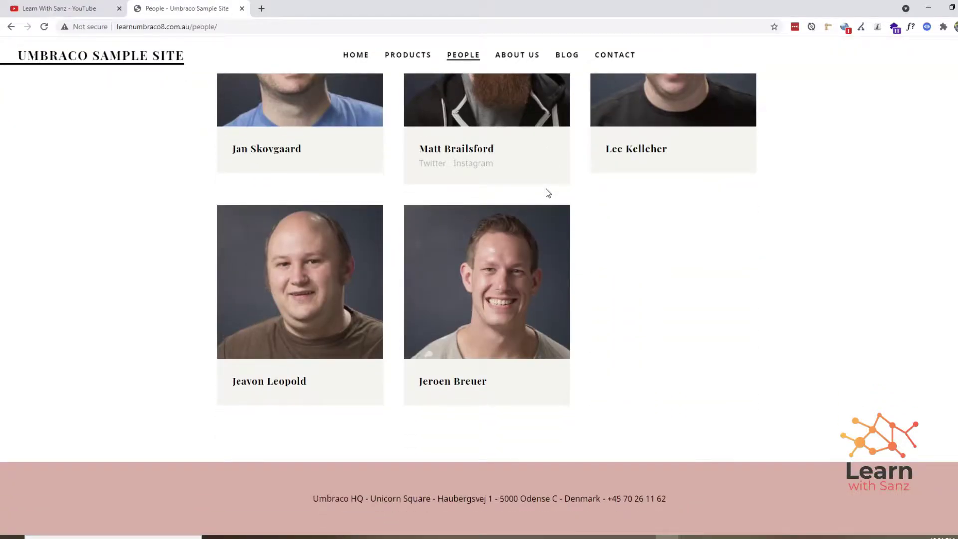
scroll(547, 190, "up", 5)
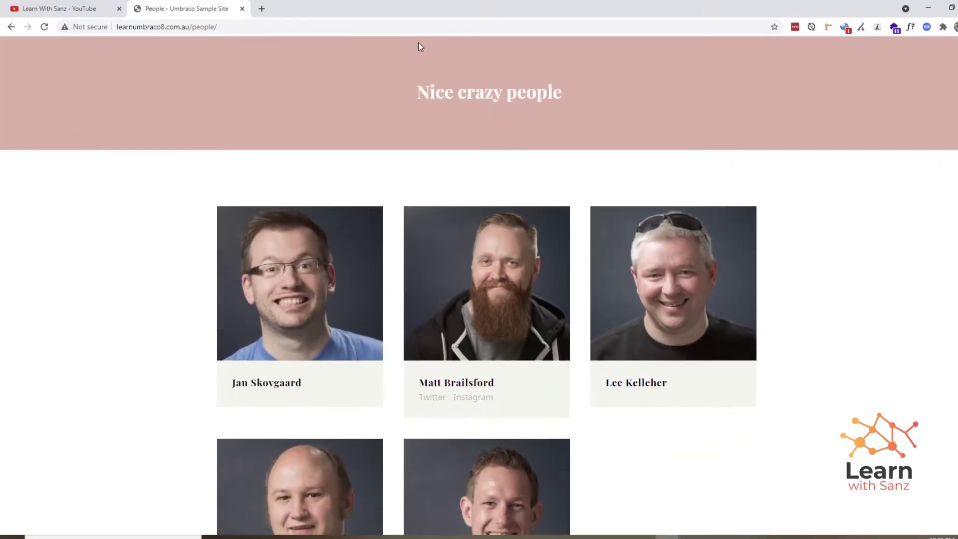
left_click(374, 72)
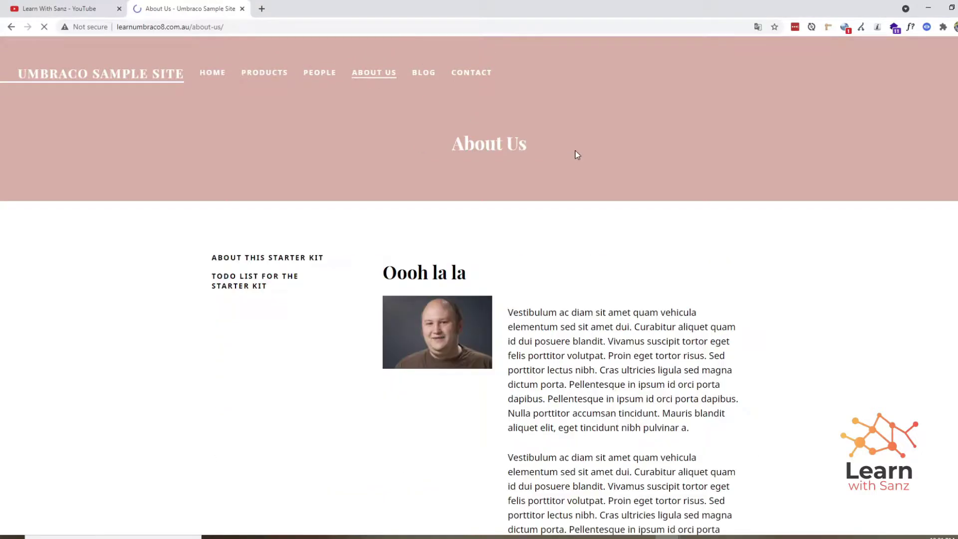
scroll(578, 155, "down", 8)
scroll(577, 155, "up", 10)
left_click(422, 74)
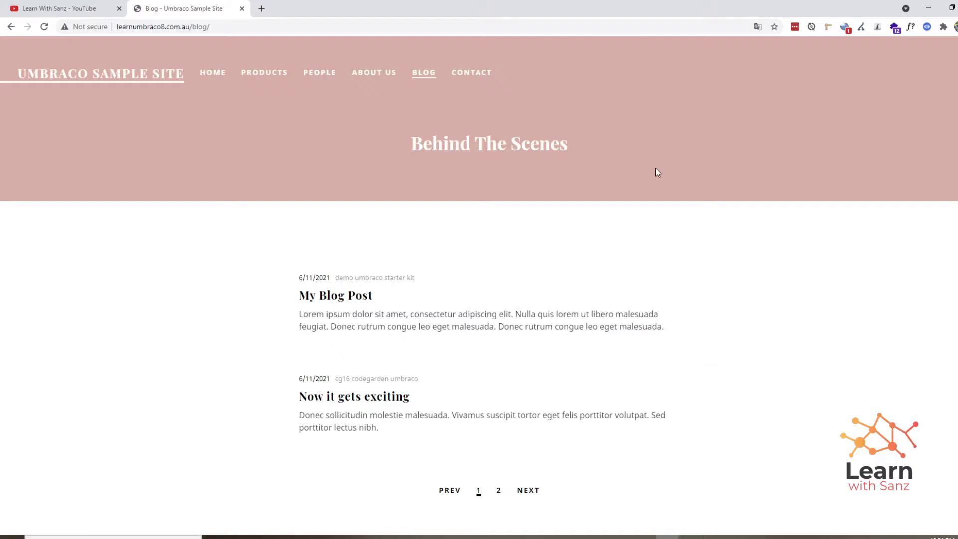
scroll(657, 172, "down", 2)
left_click(498, 406)
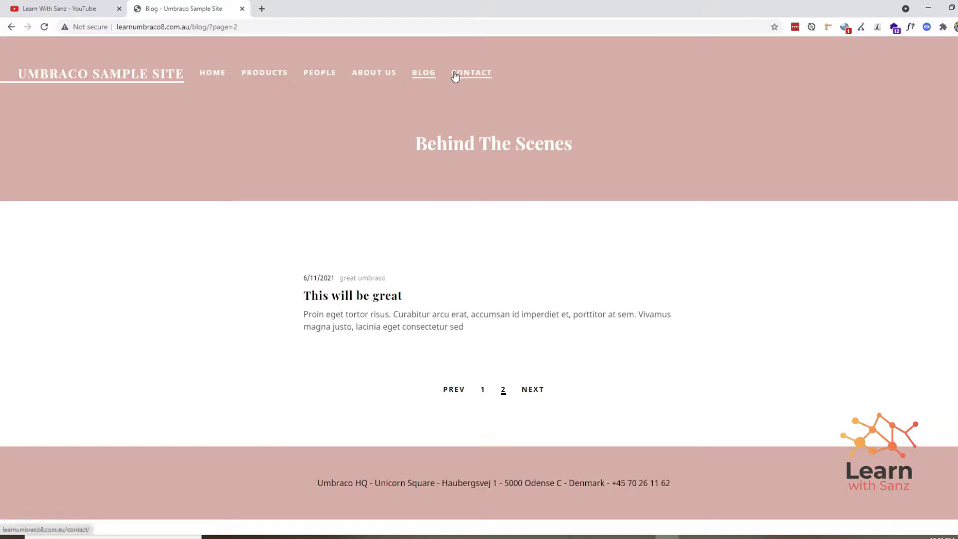
left_click(471, 73)
scroll(703, 188, "down", 2)
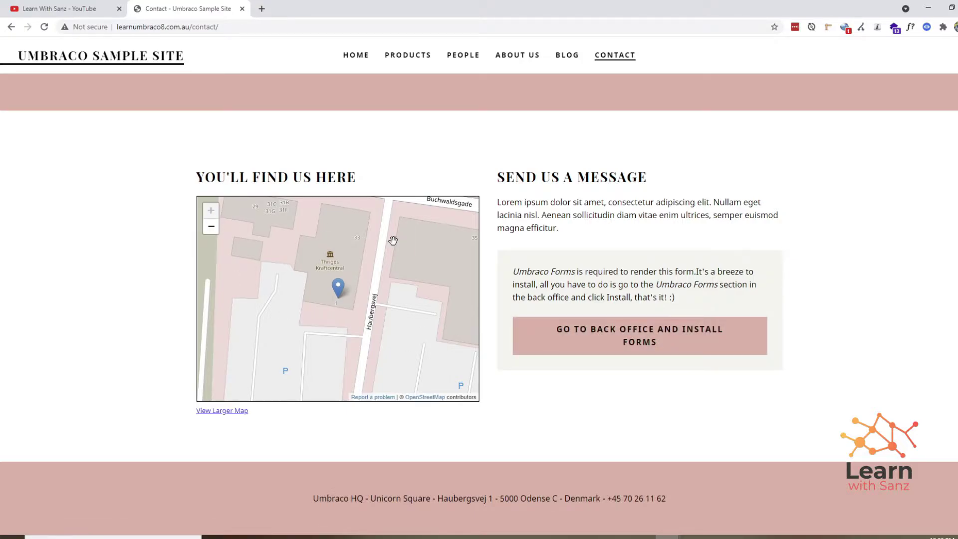
left_click(356, 56)
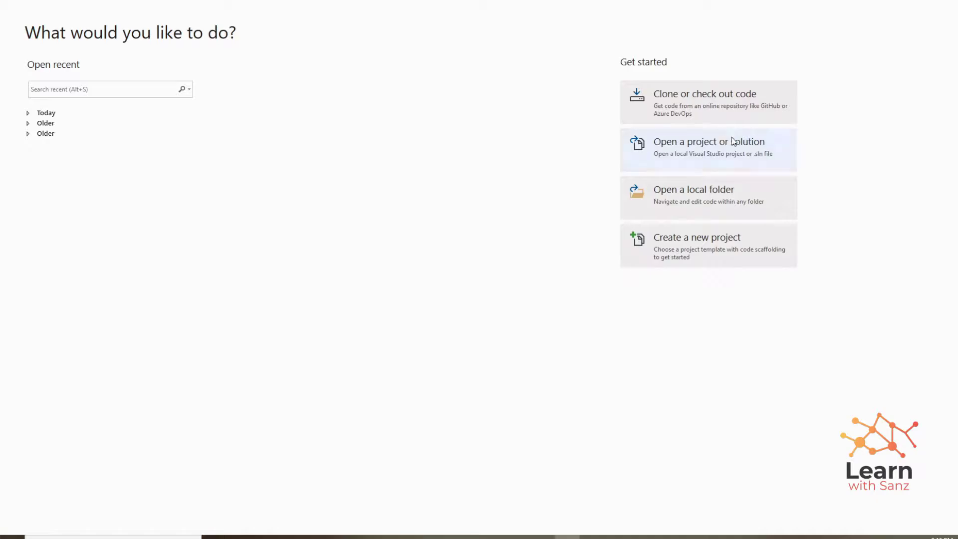
Step: Start a new project from the ASP.NET Web Application (.NET Framework) template
left_click(714, 246)
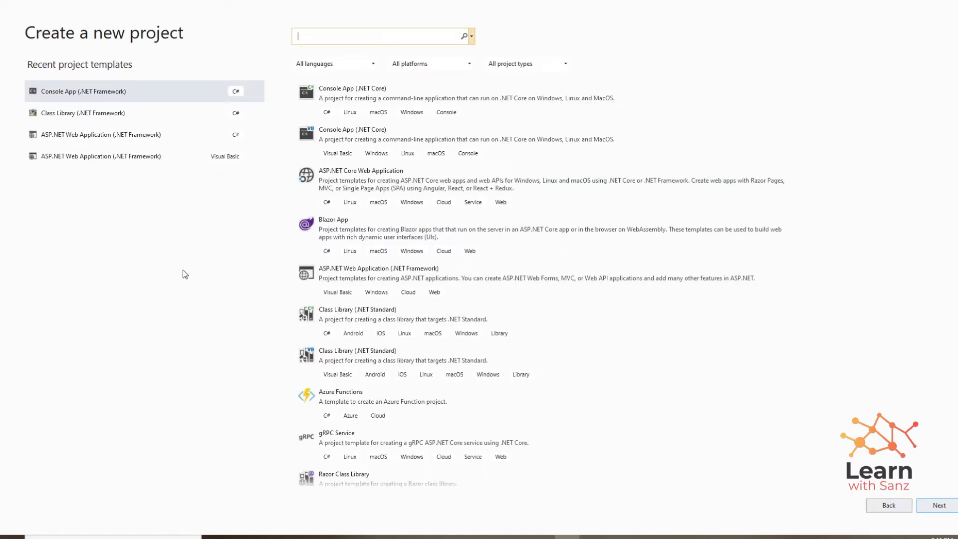
left_click(418, 270)
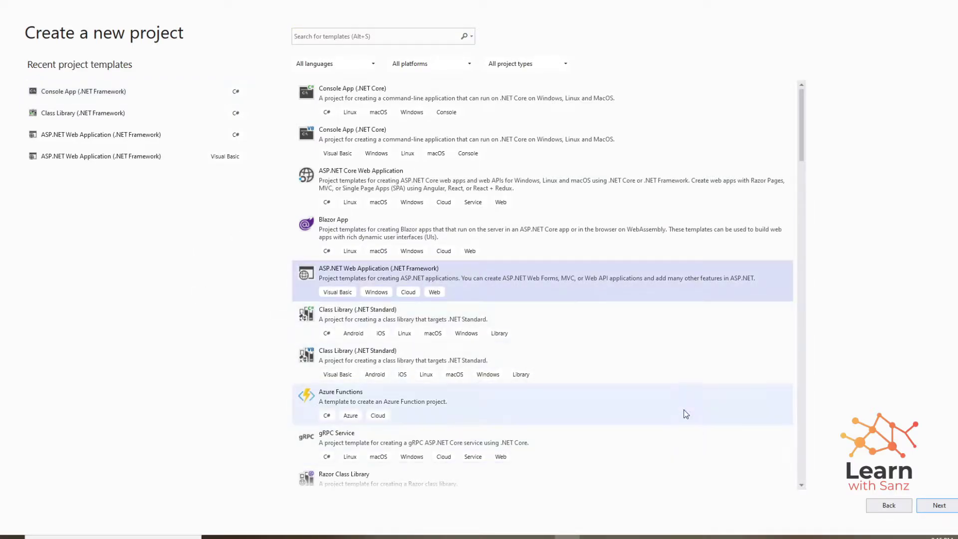
left_click(940, 505)
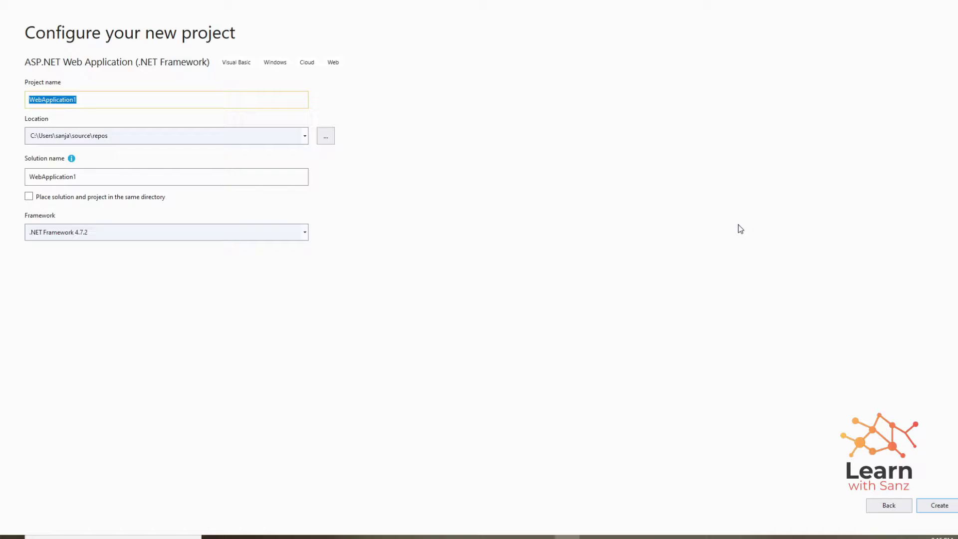
Step: Enter LearnUmbraco8 as the project name
type("Um")
key("BackSpace")
type("LearnUmbraco*")
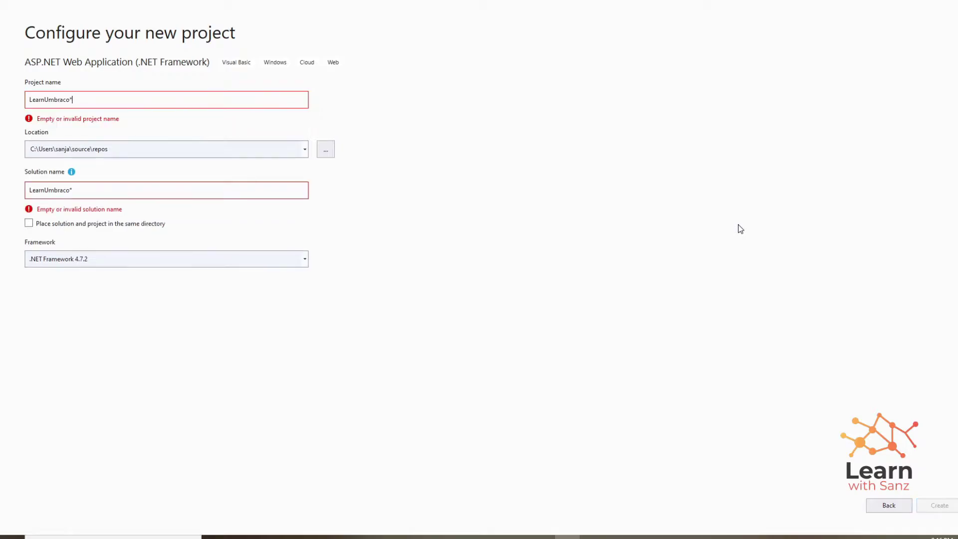
key("BackSpace")
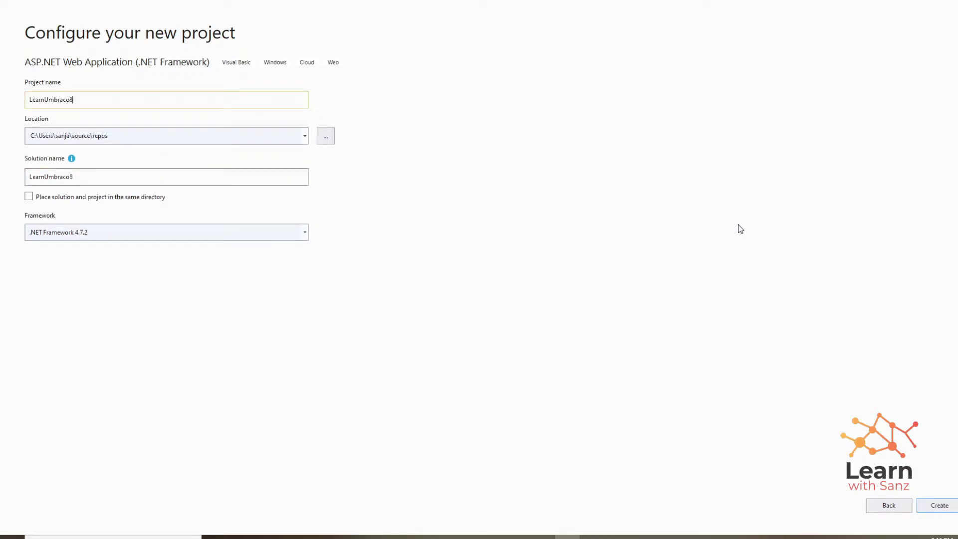
Step: Set the project location to D:\dev\LearnUmbraco8 and create the project
left_click(326, 136)
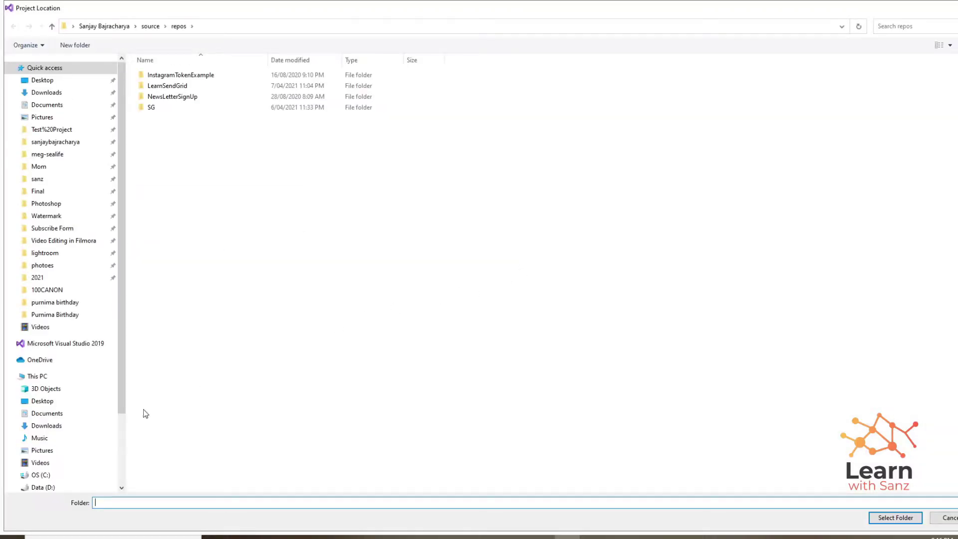
left_click(45, 488)
left_click(196, 137)
left_click(190, 161)
left_click(175, 174)
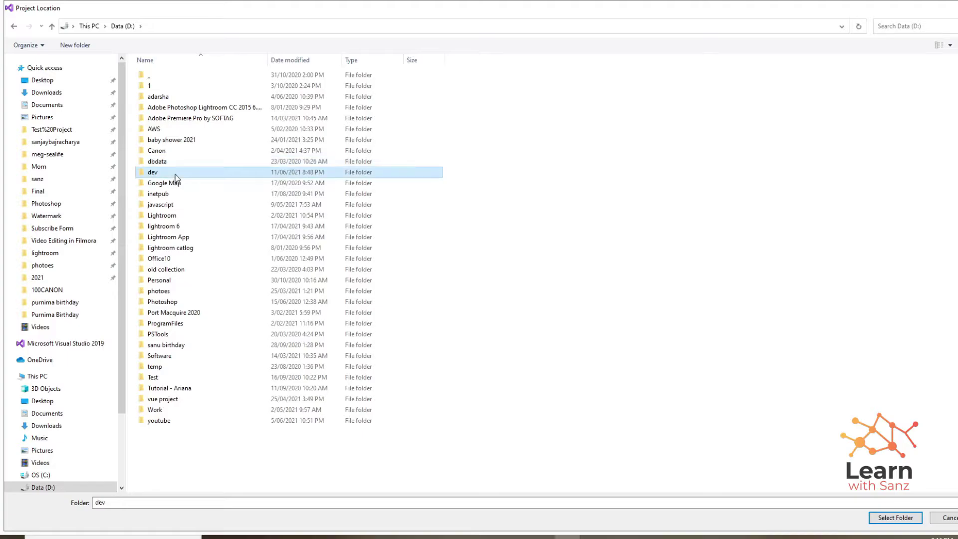
double_click(176, 174)
left_click(188, 75)
double_click(188, 75)
left_click(921, 518)
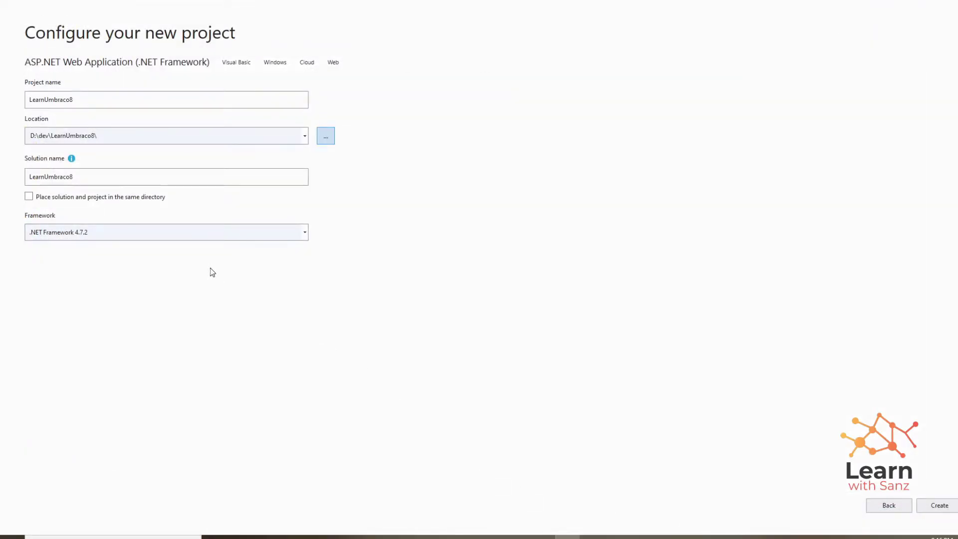
left_click(942, 506)
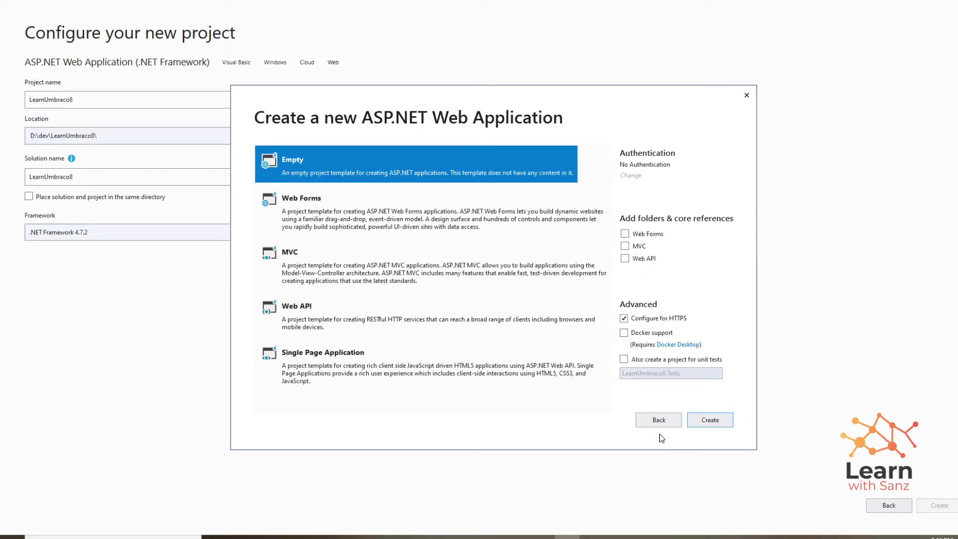
Step: Choose the Empty ASP.NET template instead of MVC and create the project
left_click(315, 269)
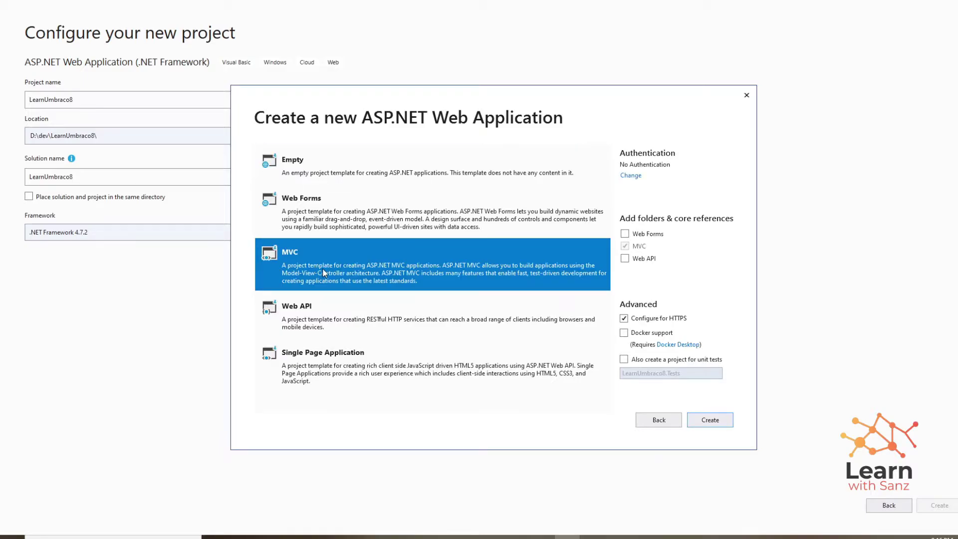
left_click(414, 172)
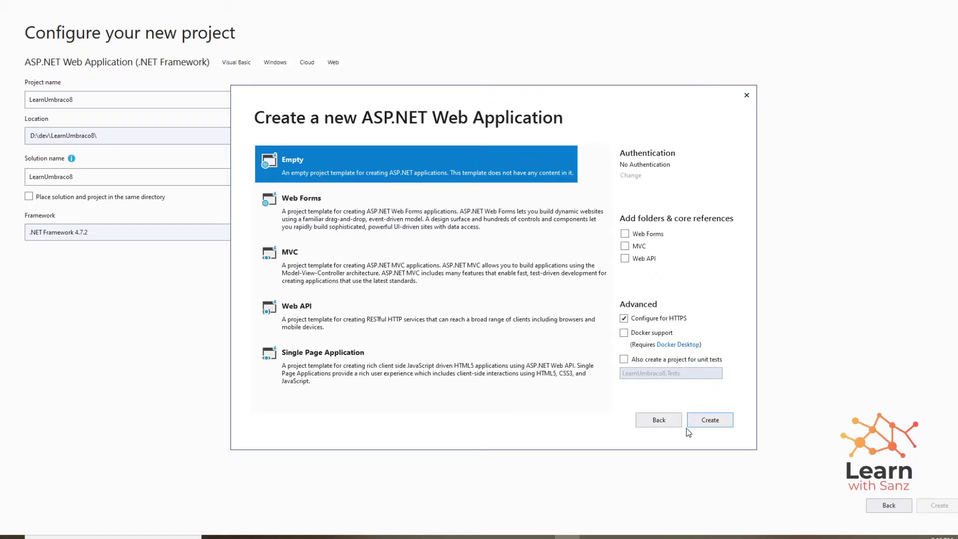
left_click(714, 425)
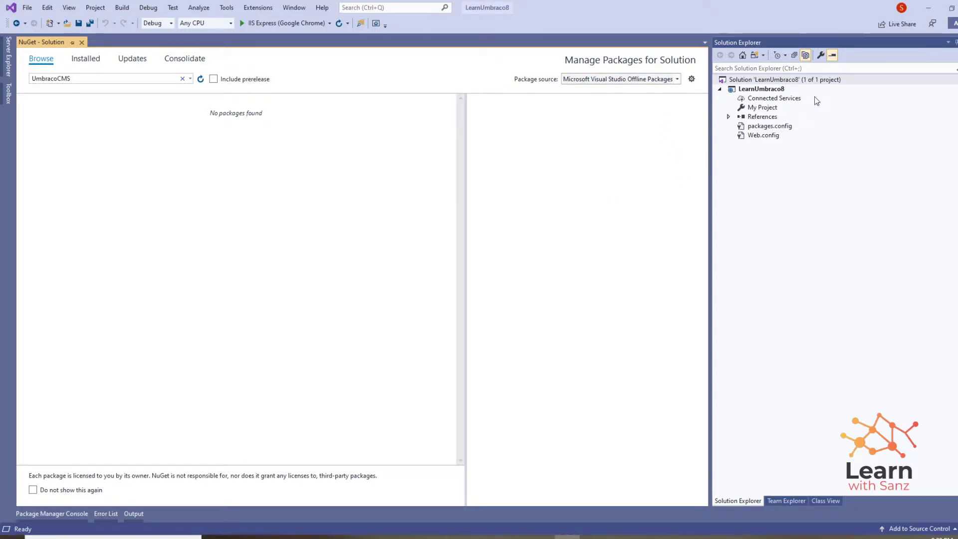
Step: Search NuGet packages for LearnUmbraco8 for 'Umbracocms' and select UmbracoCms
right_click(768, 93)
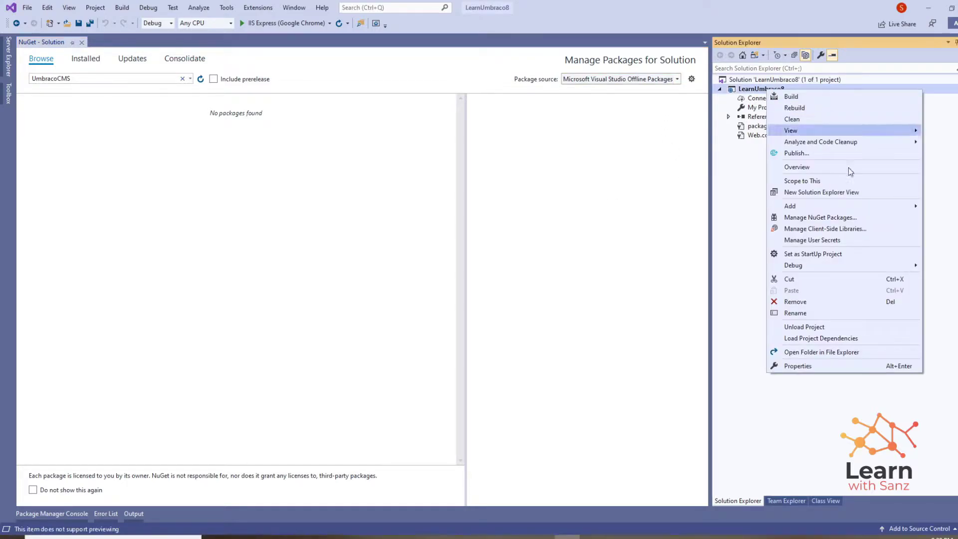
left_click(865, 217)
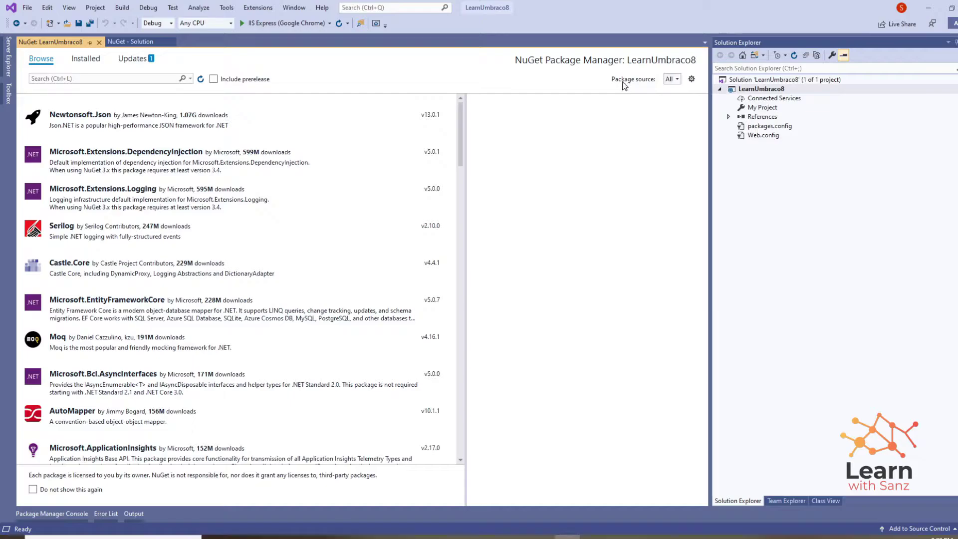
left_click(144, 81)
type("Umbr")
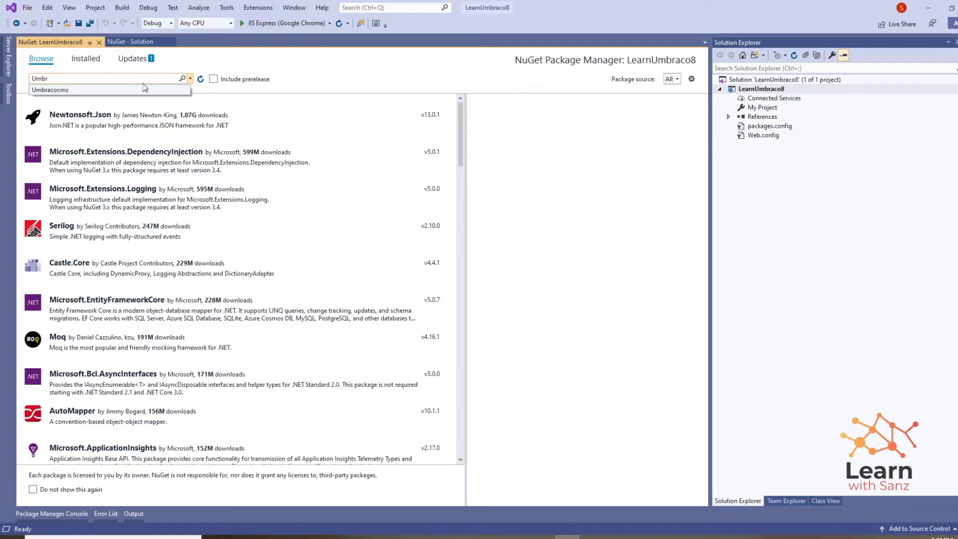
left_click(130, 90)
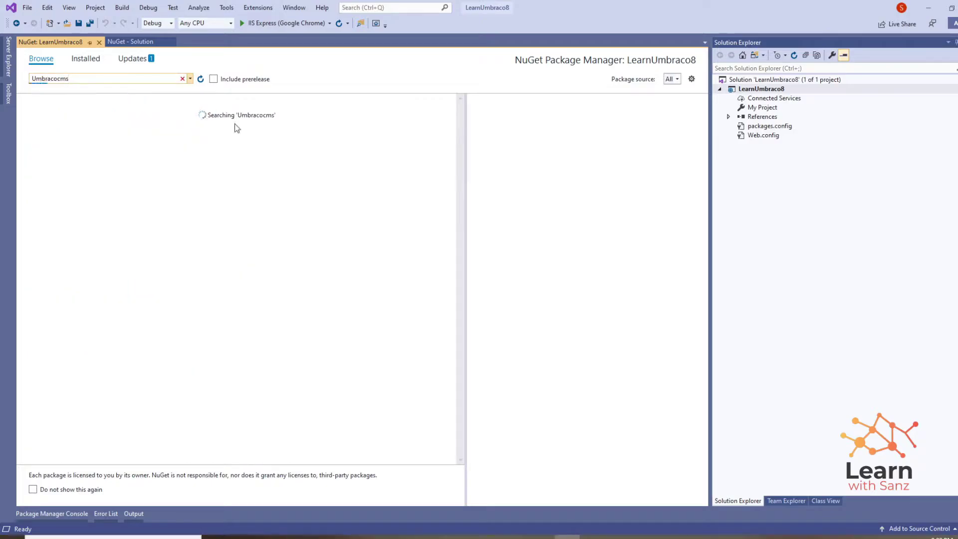
left_click(197, 115)
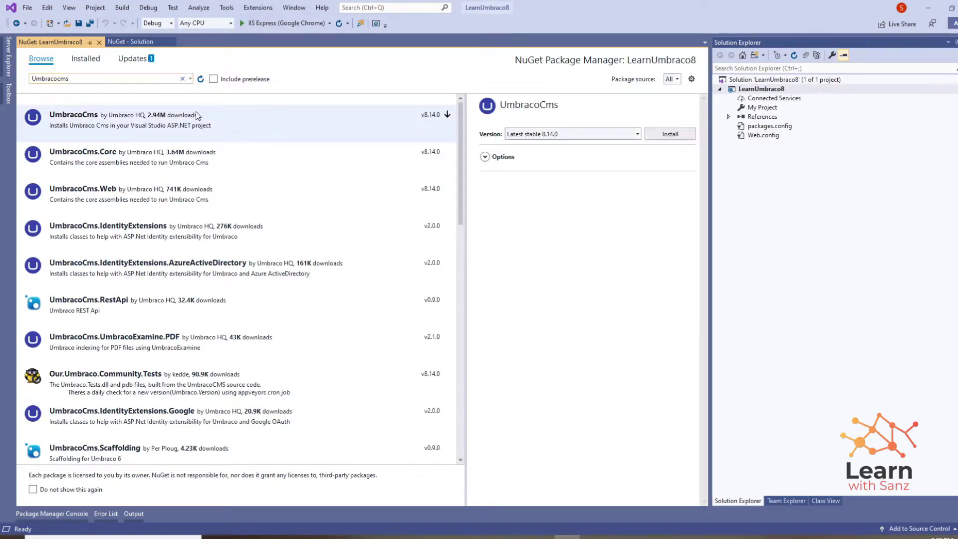
Step: Keep the UmbracoCms version at Latest stable 8.14.0
left_click(637, 133)
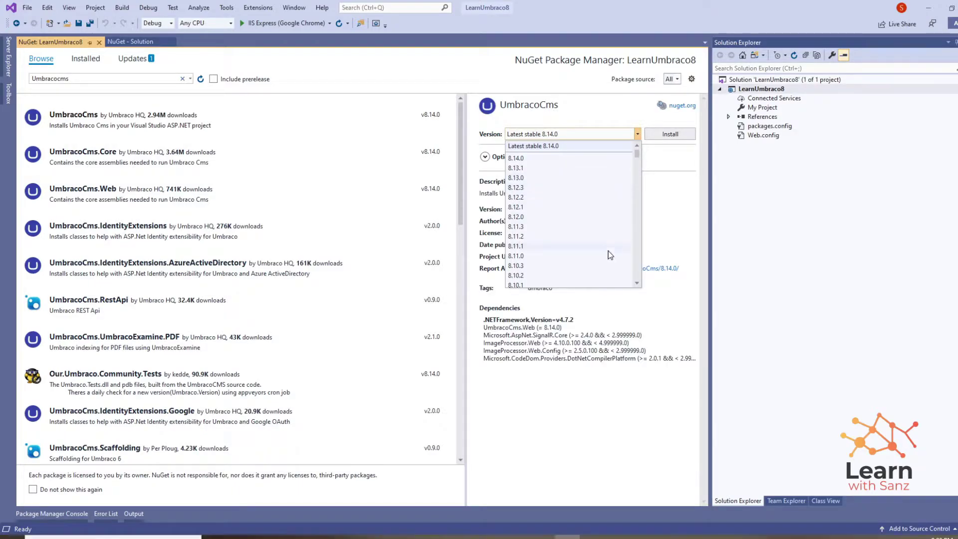
scroll(583, 249, "down", 12)
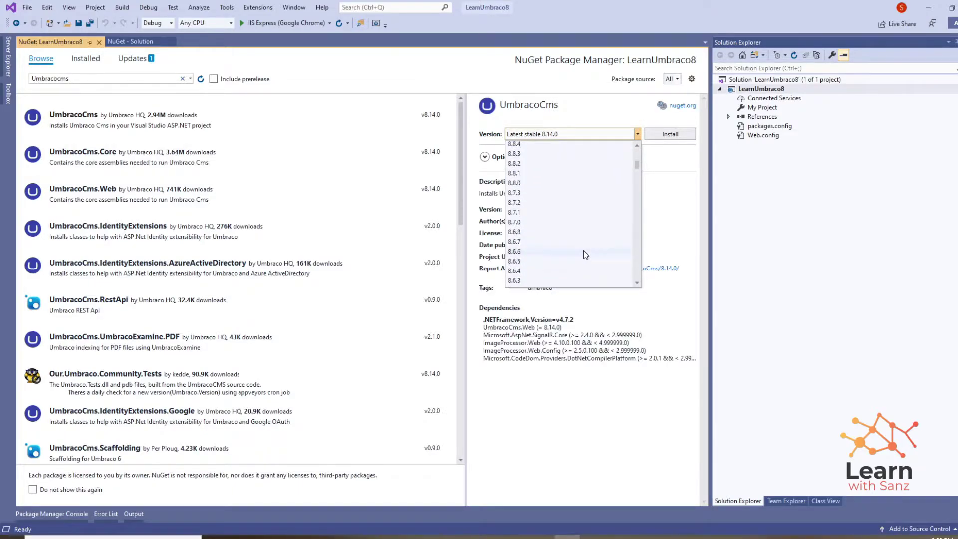
scroll(584, 250, "down", 5)
left_click_drag(637, 174, 636, 134)
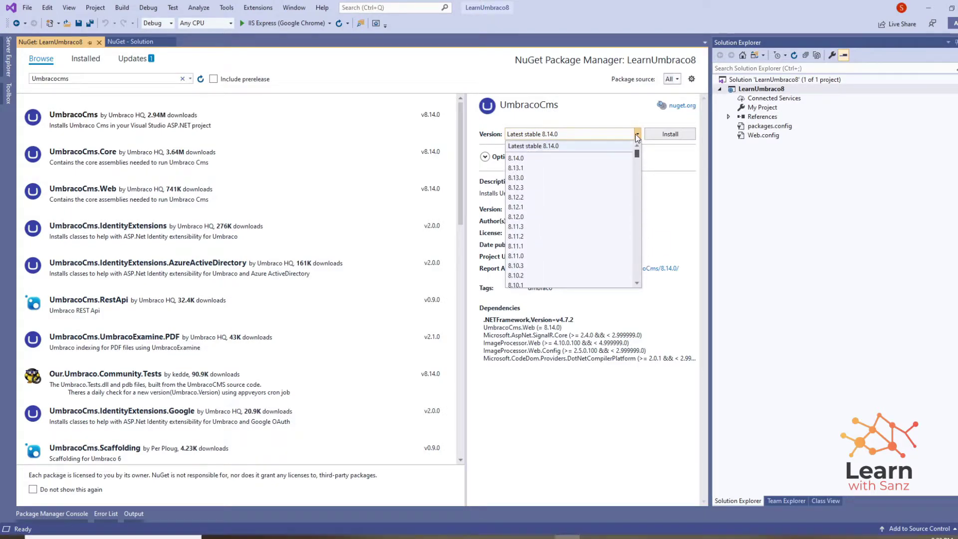
left_click(558, 147)
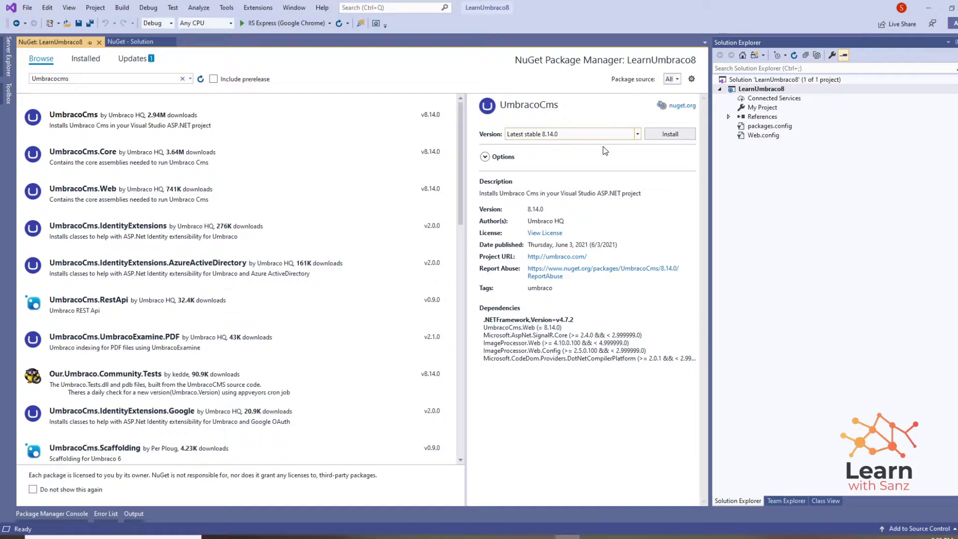
Step: Install UmbracoCms 8.14.0, approving the previewed changes and accepting the license
left_click(679, 133)
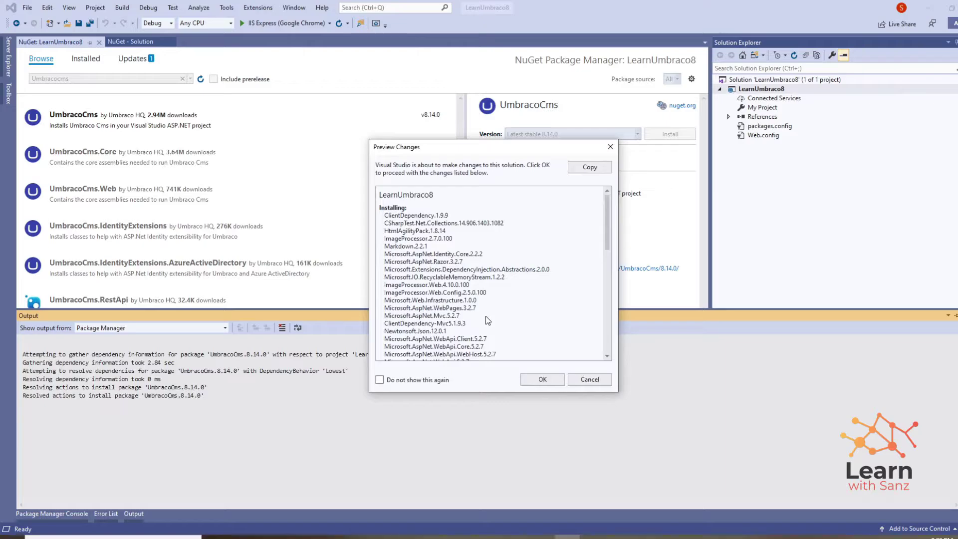
left_click(543, 380)
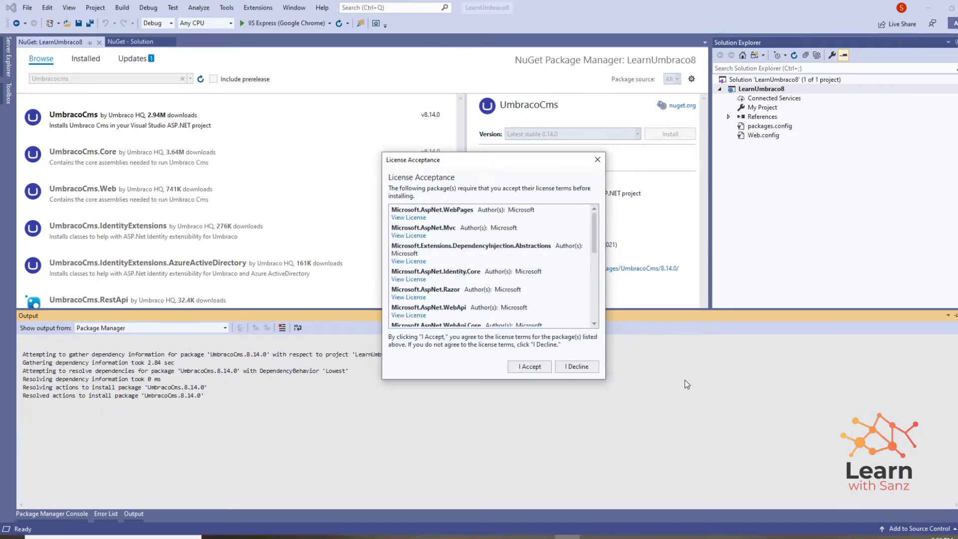
left_click(534, 368)
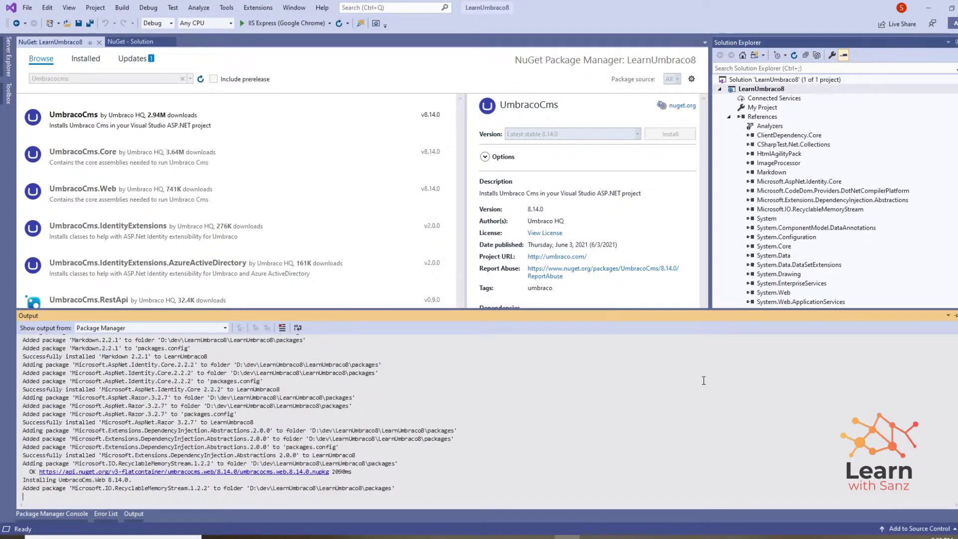
Step: Close the Output panel and review the new Umbraco references like LightInject and Examine
left_click(723, 121)
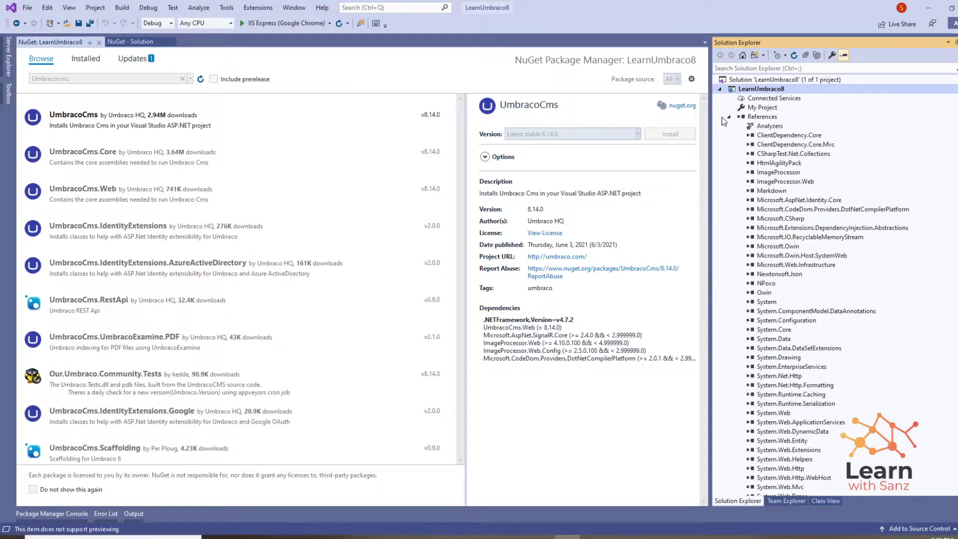
scroll(857, 244, "down", 3)
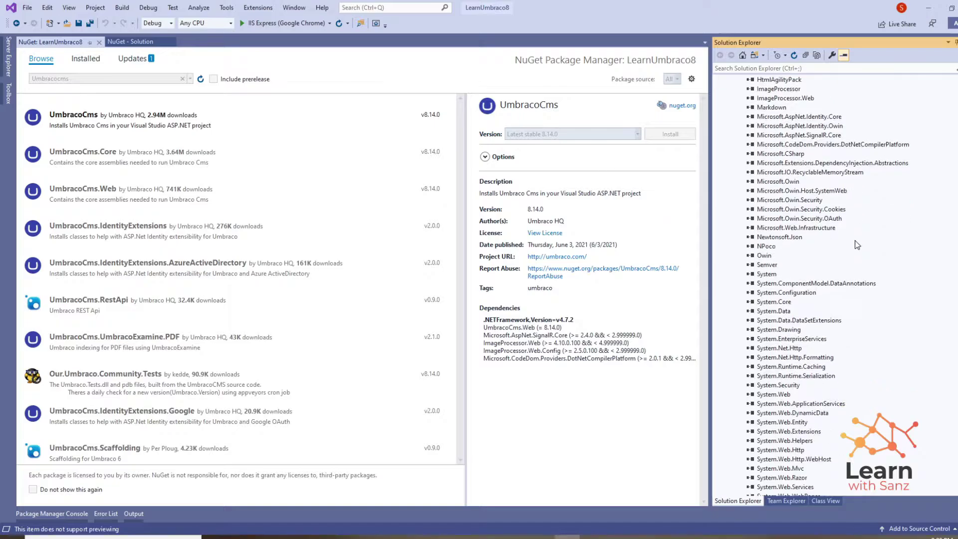
scroll(857, 244, "up", 3)
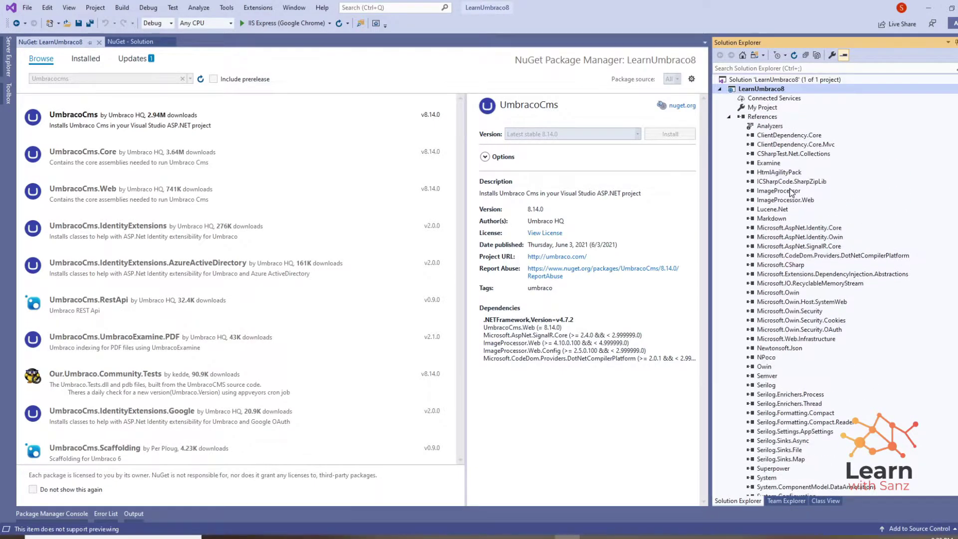
scroll(791, 192, "down", 3)
scroll(791, 193, "down", 12)
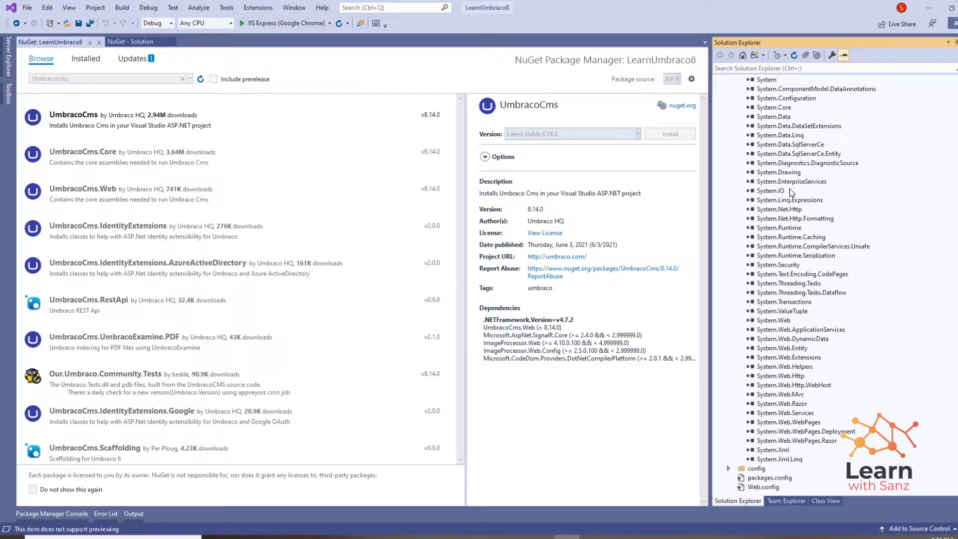
scroll(791, 192, "down", 1)
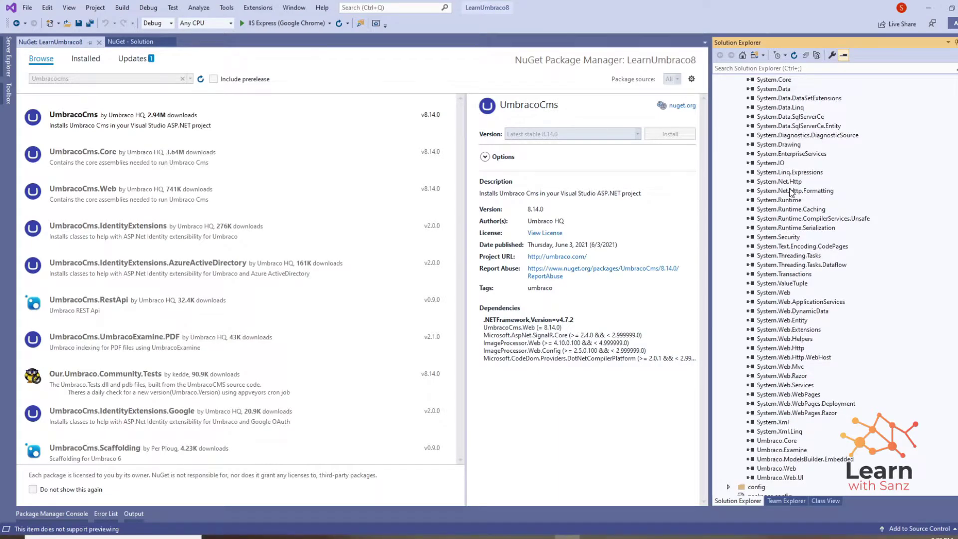
scroll(791, 192, "up", 10)
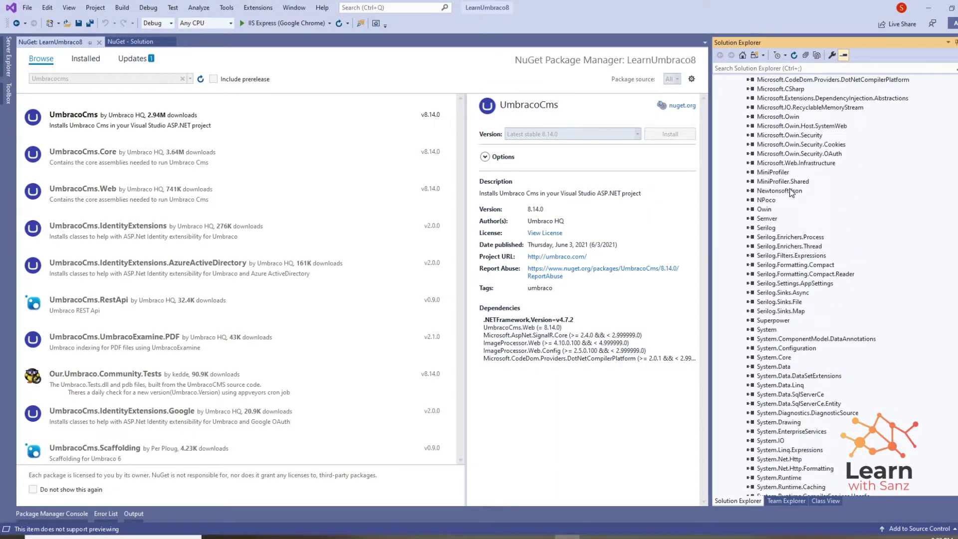
scroll(791, 192, "up", 8)
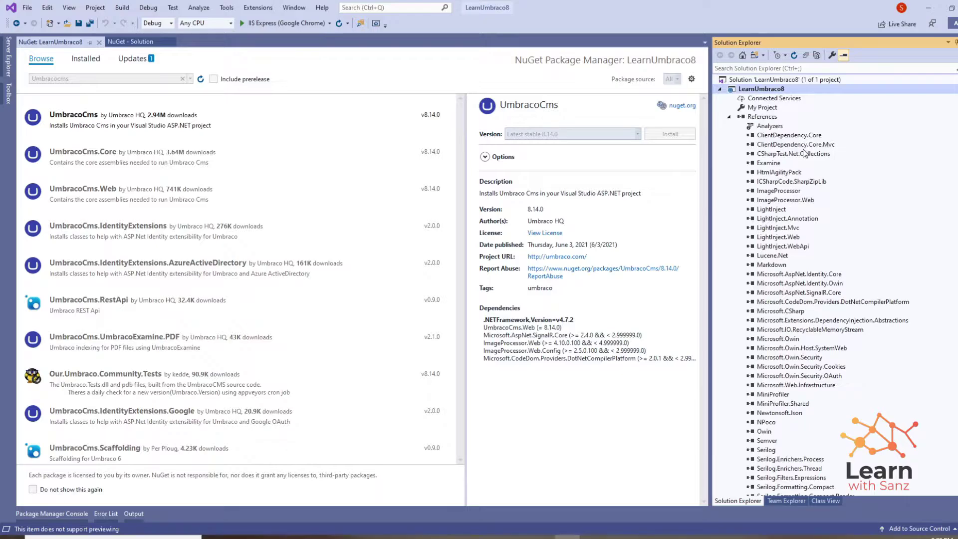
scroll(801, 150, "down", 18)
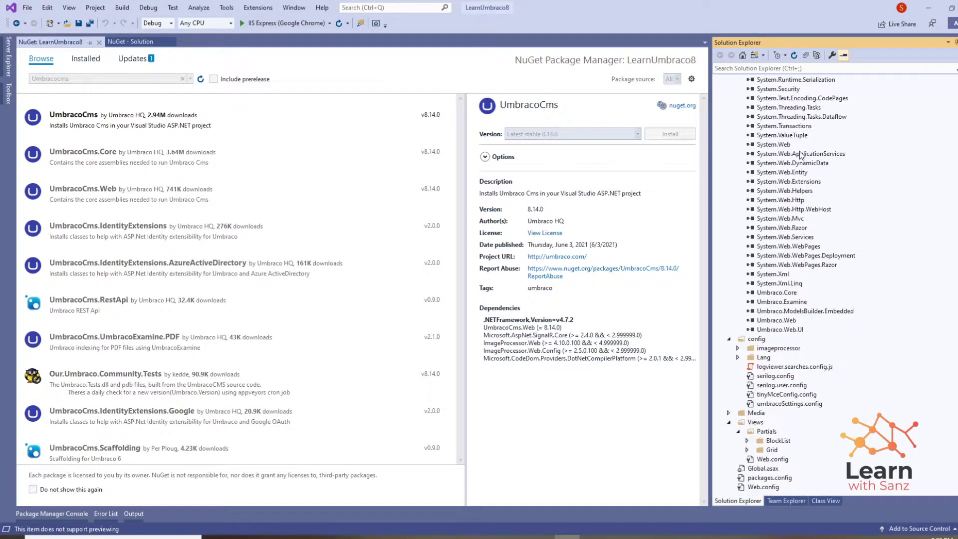
Step: Check the Package Manager Console, then the Output log confirming the UmbracoCms install
left_click(64, 516)
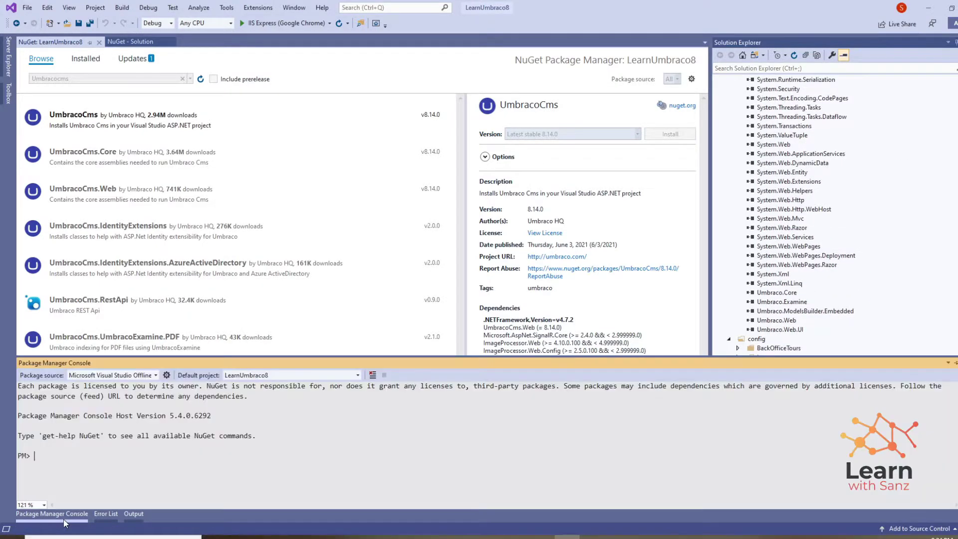
left_click(132, 514)
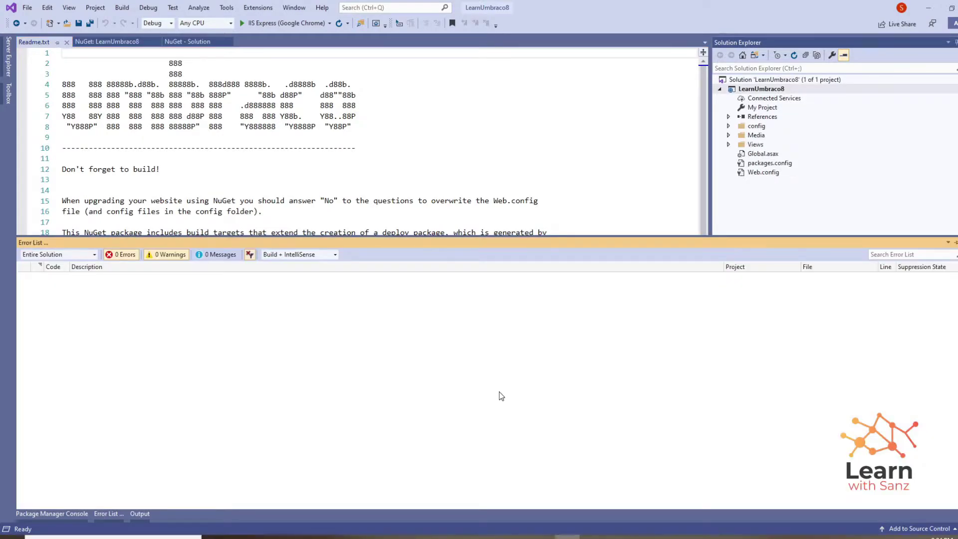
Step: Collapse the Error List to show the full readme and bring up the solution's build menu
left_click(246, 177)
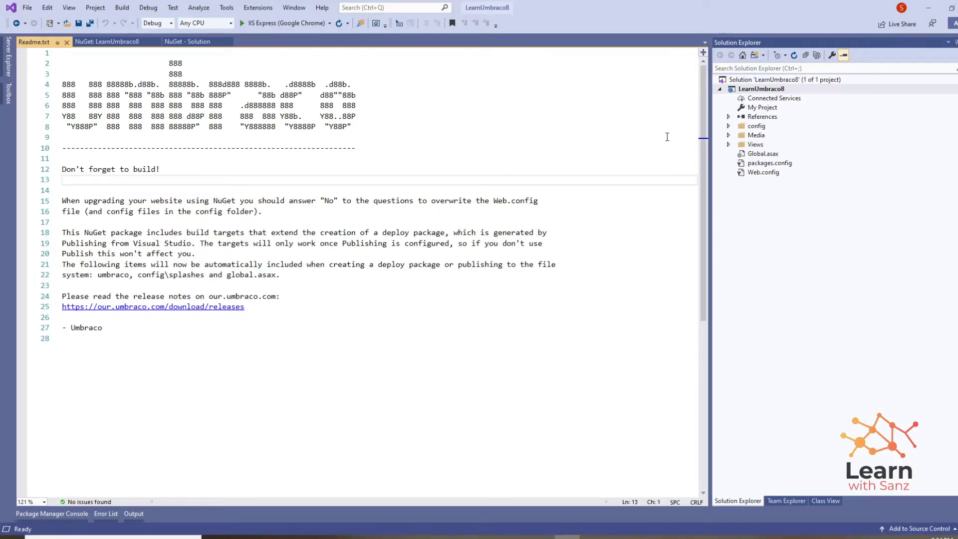
right_click(801, 90)
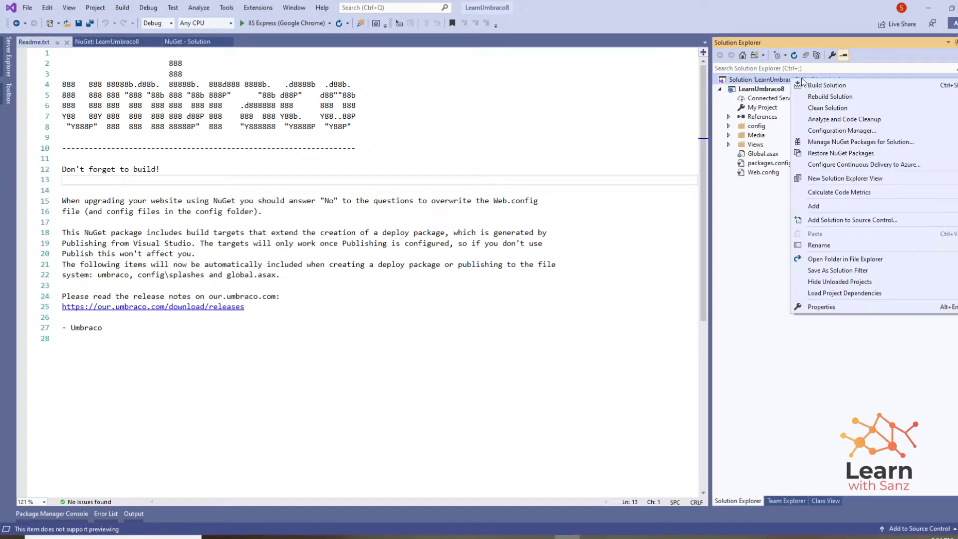
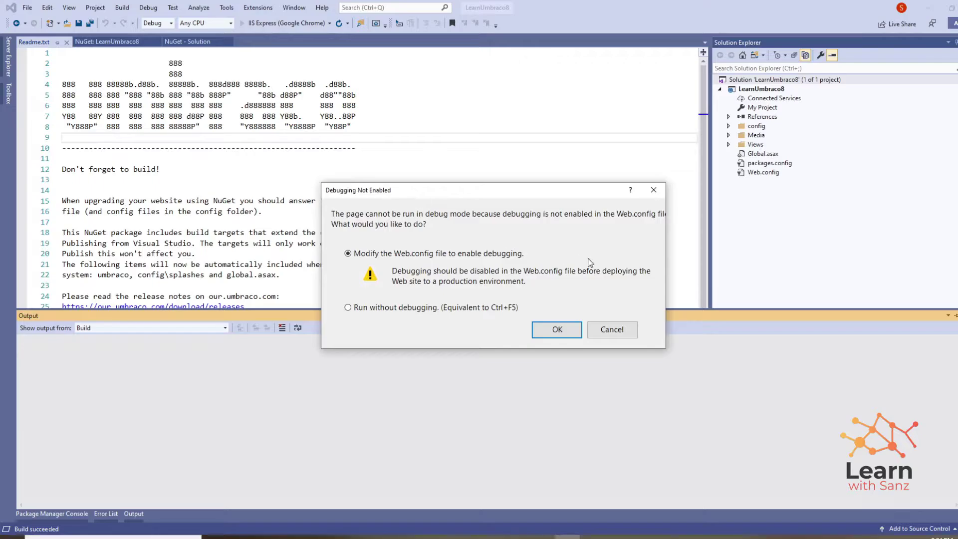
Step: Run the site without debugging so the Umbraco installer opens at localhost:44383
left_click(457, 311)
left_click(558, 329)
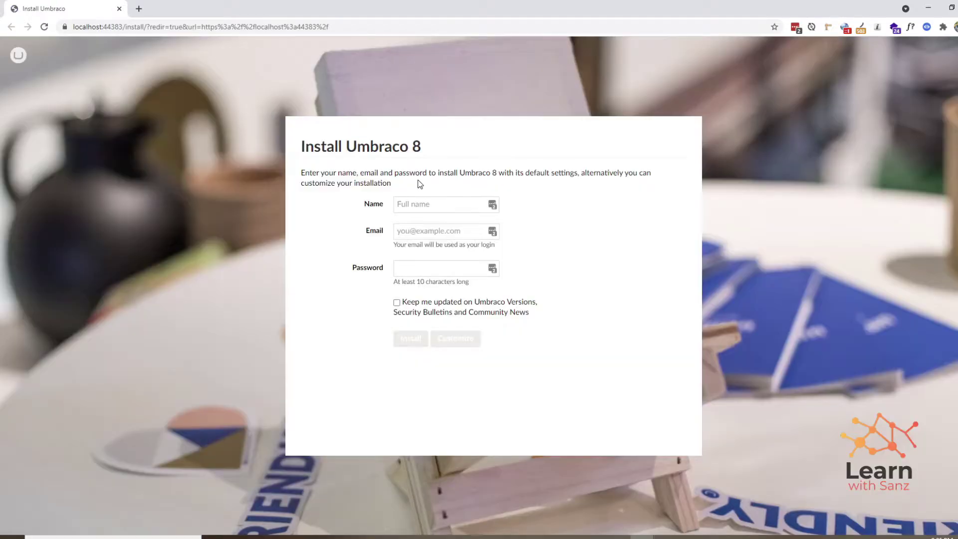
Step: Enter the administrator's name, e-mail and a password, and opt into update news
left_click(421, 205)
type("Sanz")
key("Tab")
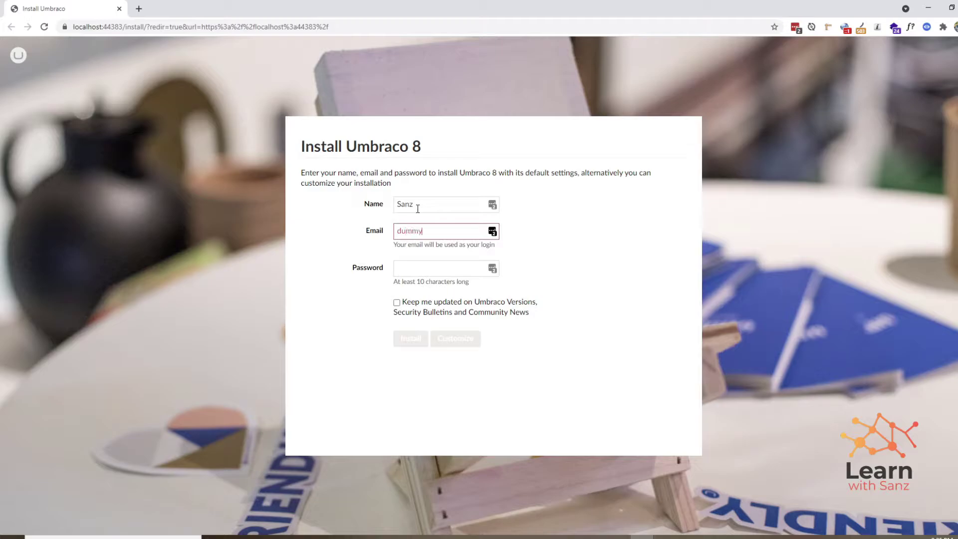
key("Tab")
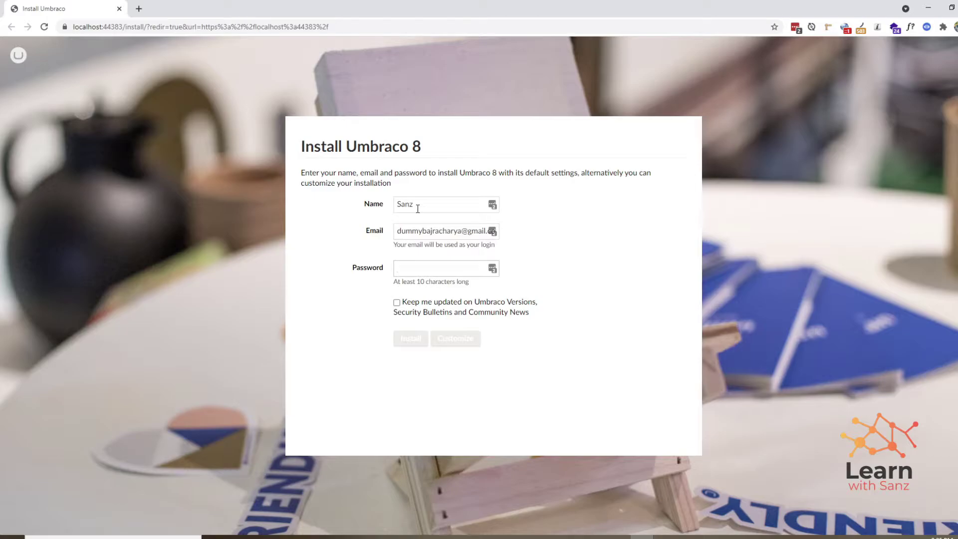
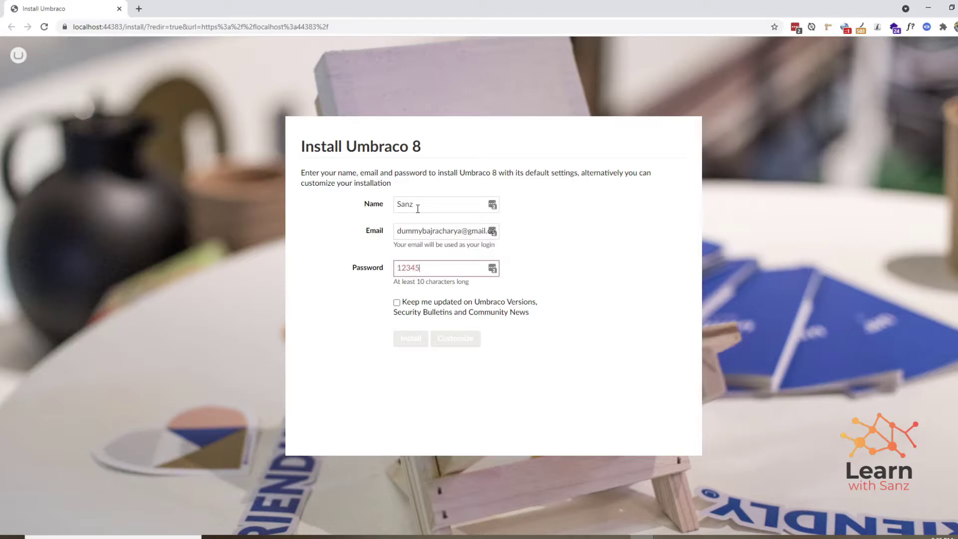
left_click(425, 304)
Step: Replace the too-short password with a longer one and choose a customized installation
left_click(450, 270)
key("BackSpace")
key("BackSpace")
key("BackSpace")
key("BackSpace")
key("BackSpace")
key("BackSpace")
key("BackSpace")
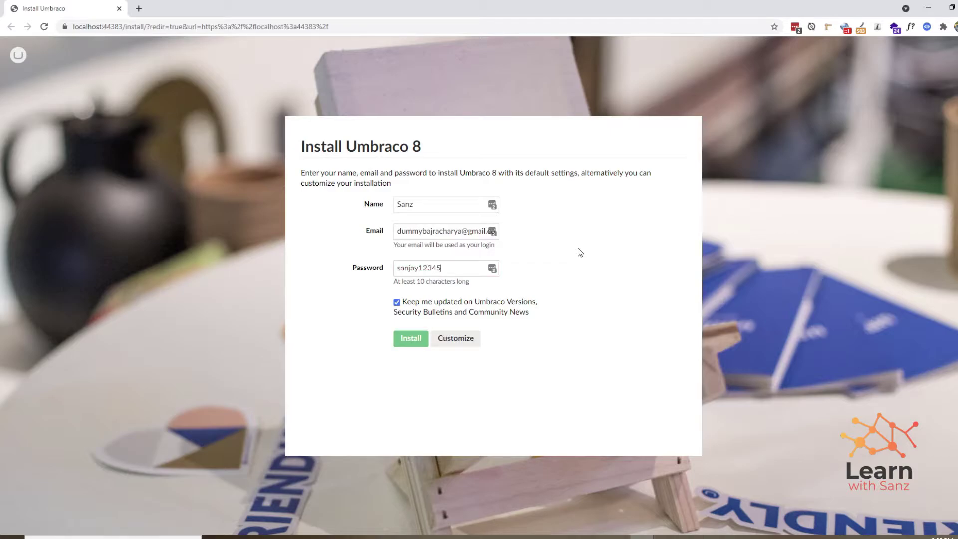
left_click(467, 343)
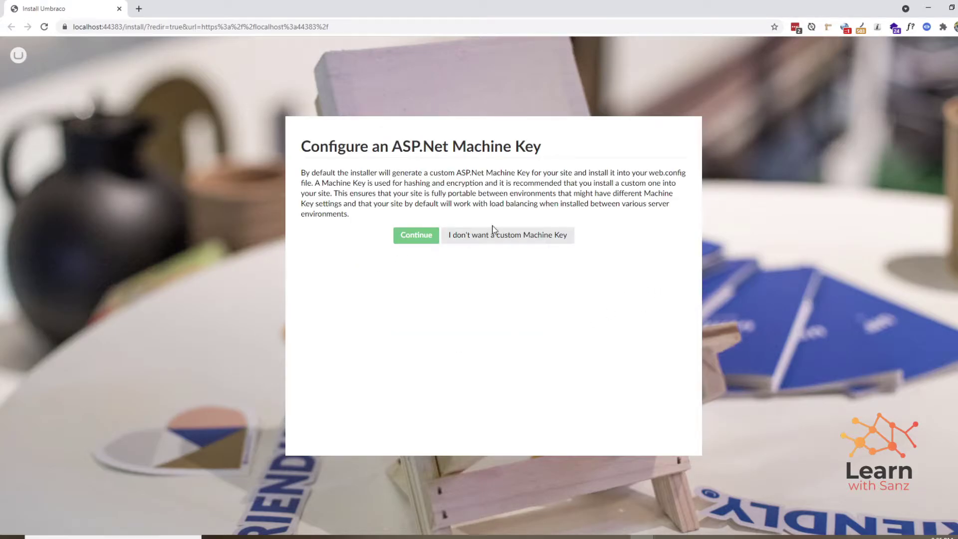
Step: Accept the generated machine key and keep Microsoft SQL Server Compact as the database type
left_click(413, 236)
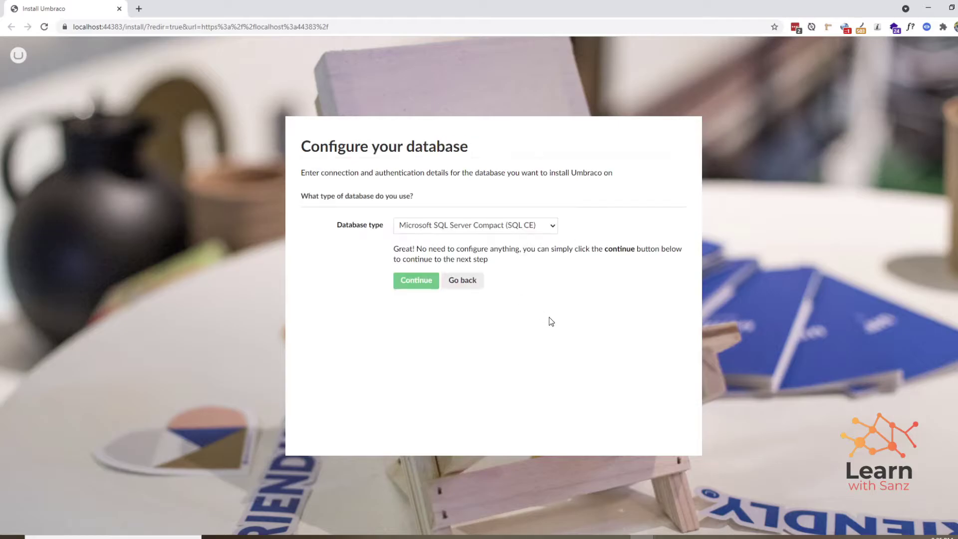
left_click(553, 228)
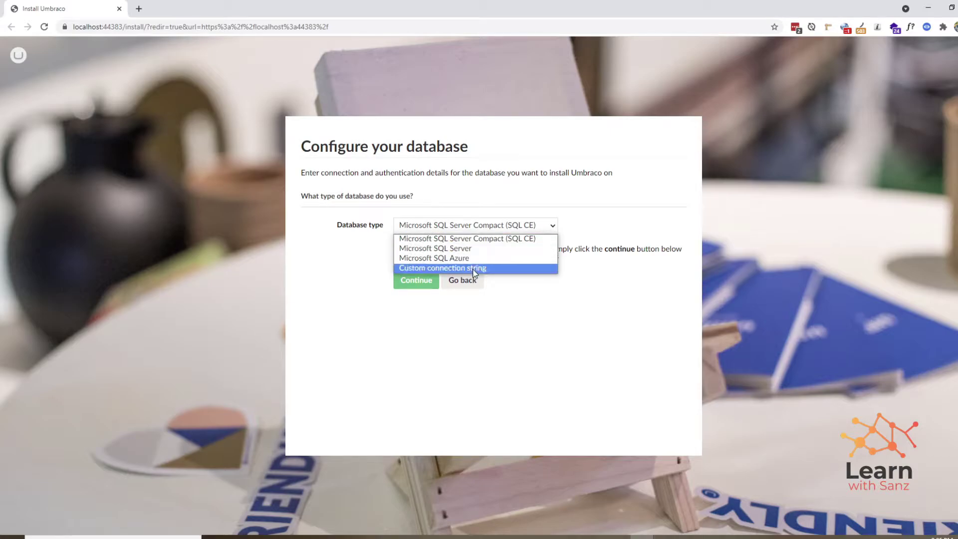
left_click(529, 241)
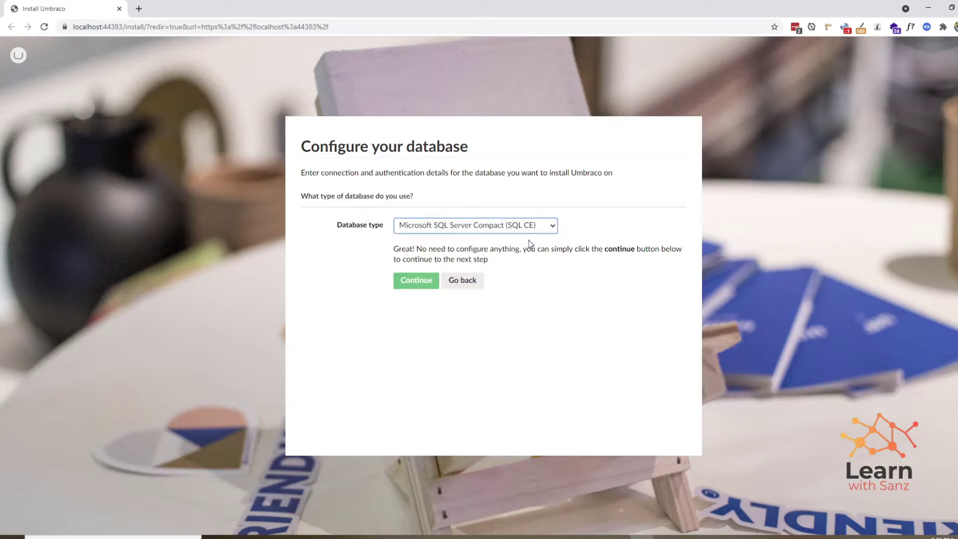
left_click(420, 283)
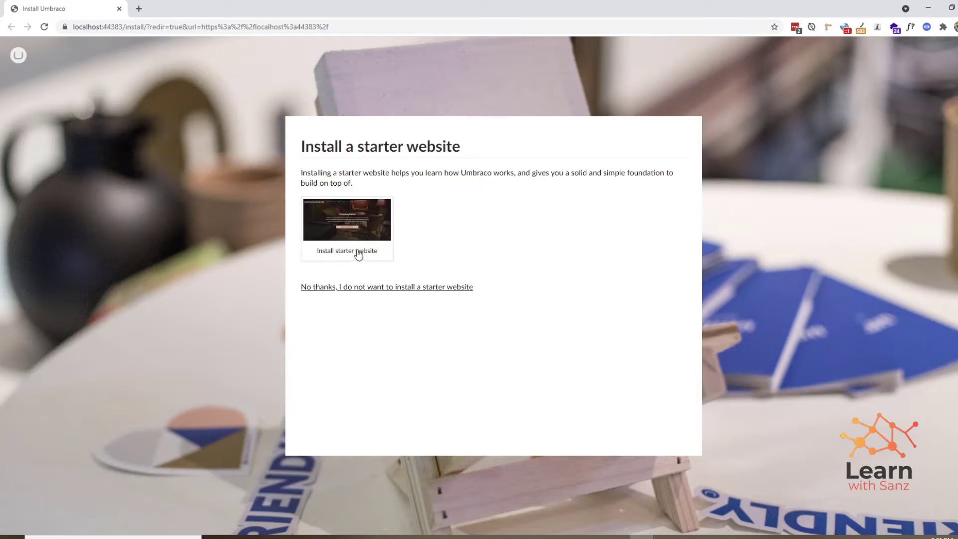
Step: Install the starter website and let setup finish into the backoffice
left_click(369, 255)
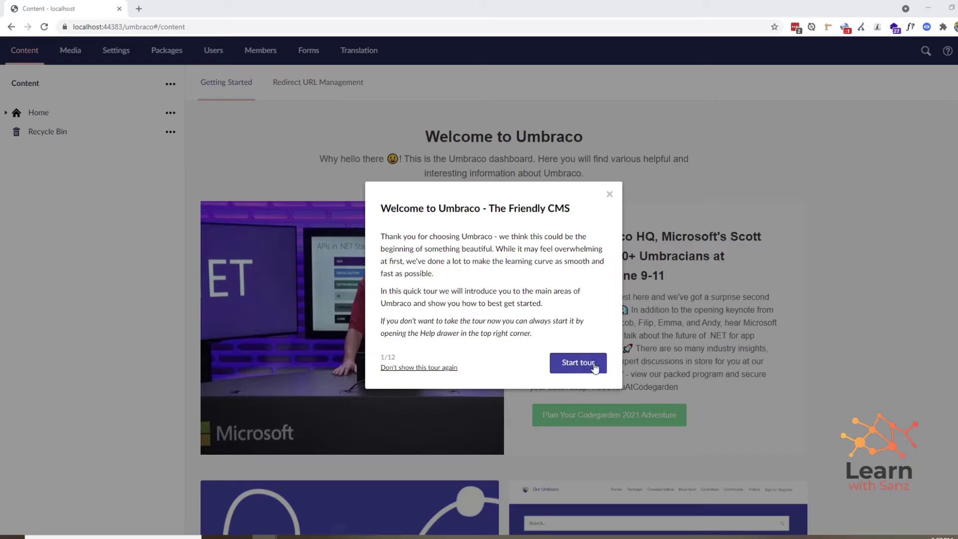
Step: Dismiss the welcome tour and browse the Home, Products, People and About Us content nodes
left_click(610, 195)
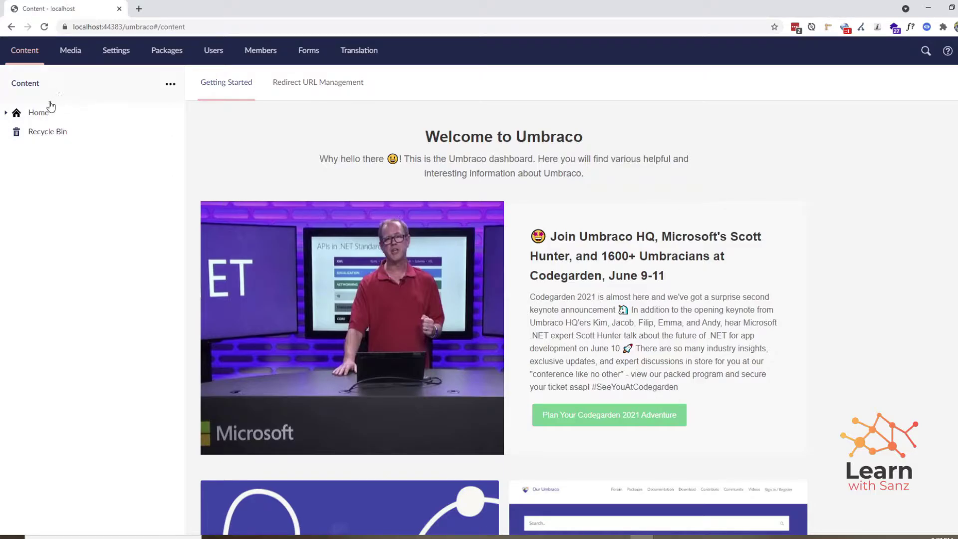
left_click(6, 114)
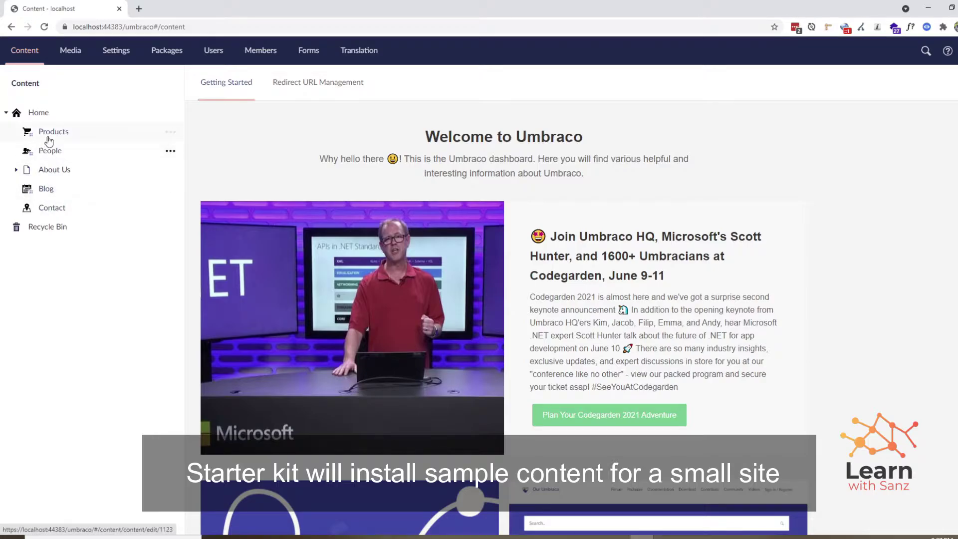
left_click(39, 113)
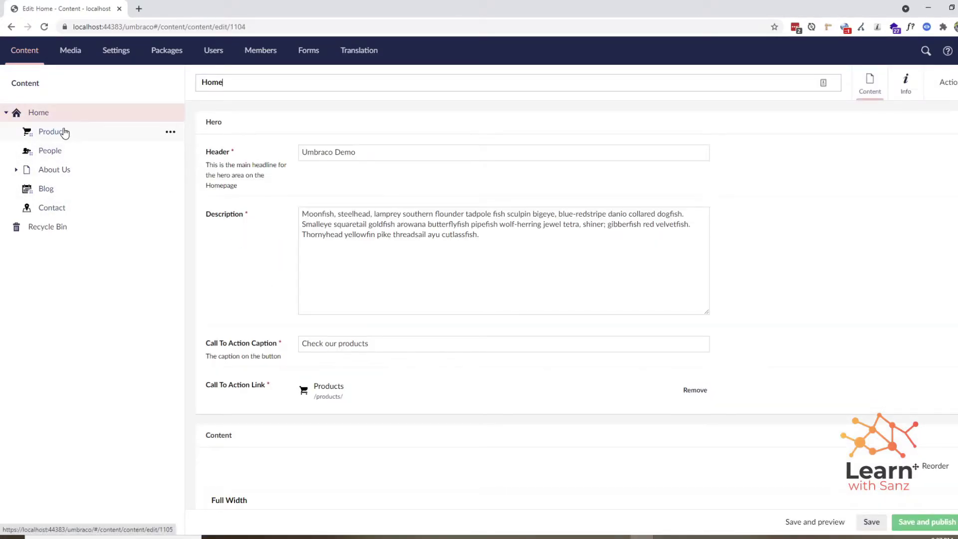
left_click(64, 130)
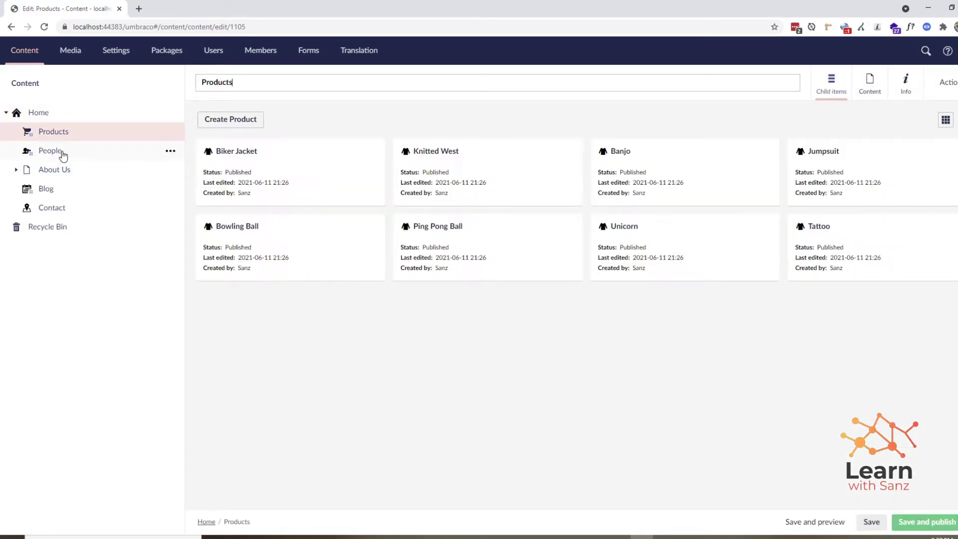
left_click(63, 151)
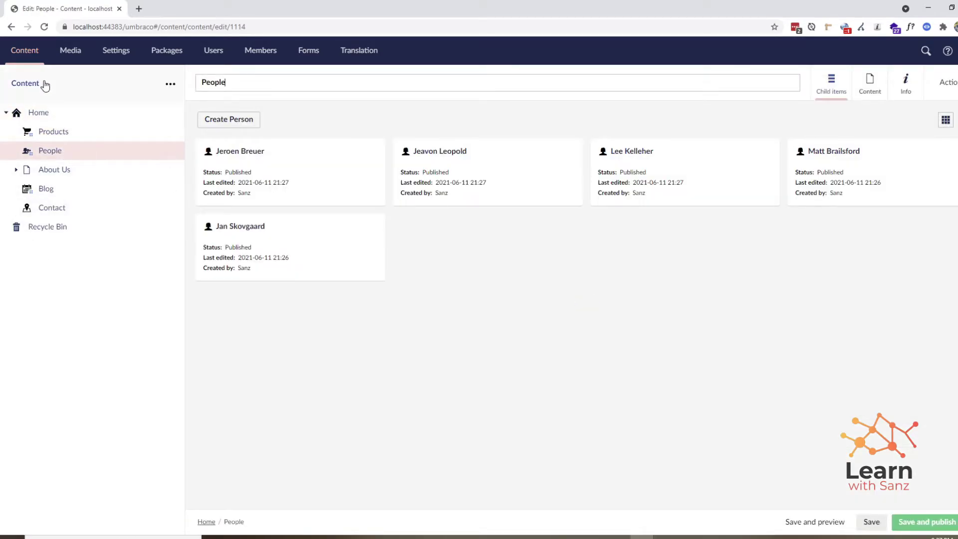
left_click(17, 170)
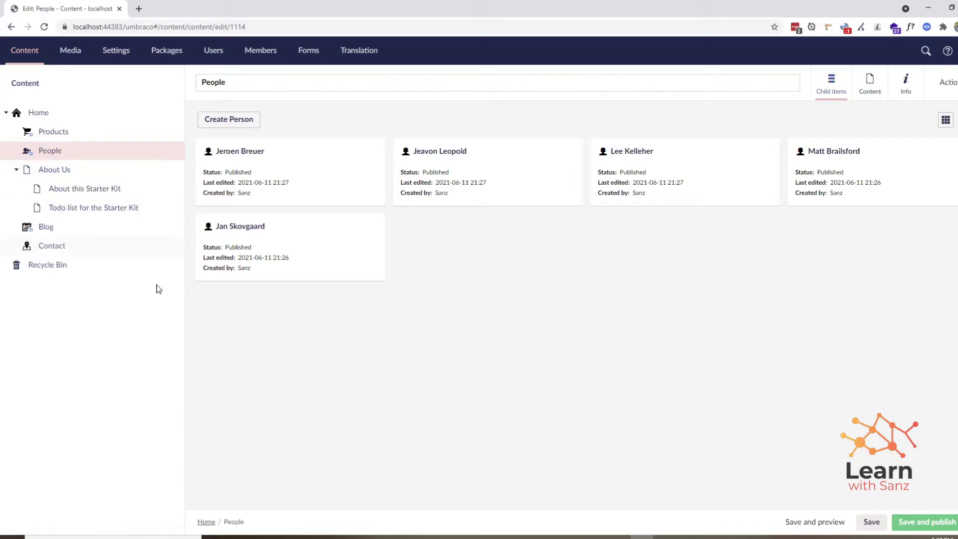
left_click(61, 170)
left_click(39, 112)
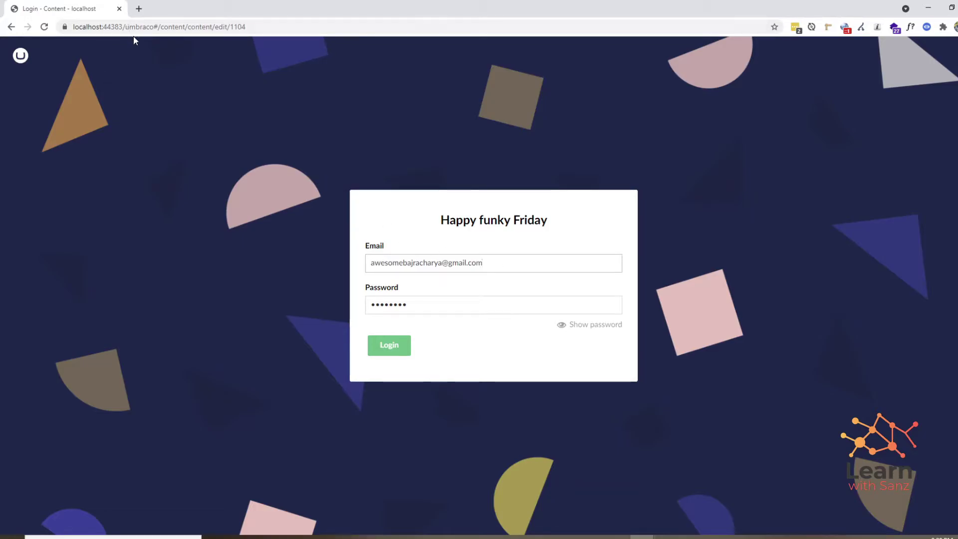
Step: Open the site's base address in a new browser tab to load the front end
left_click_drag(129, 29, 74, 28)
key("ctrl+c")
left_click(140, 8)
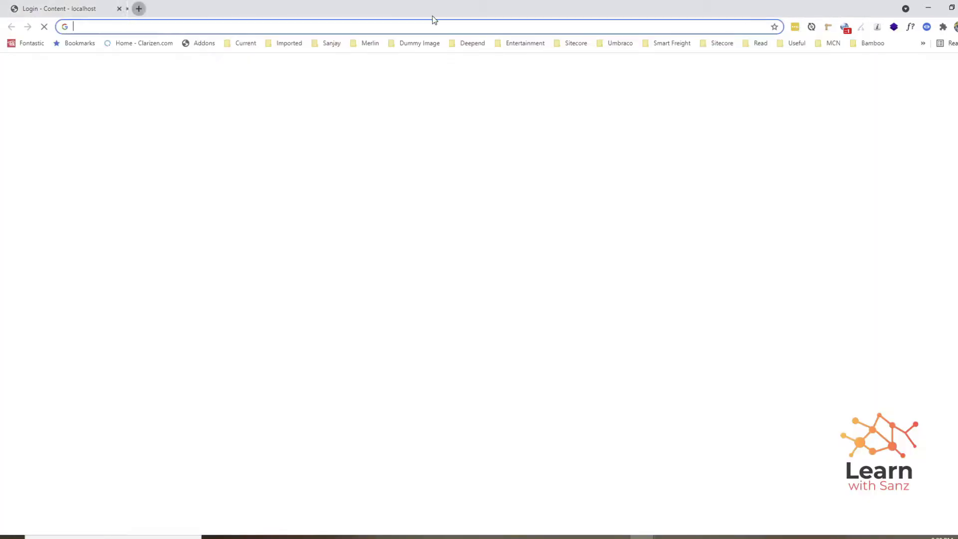
key("ctrl+v")
key("Return")
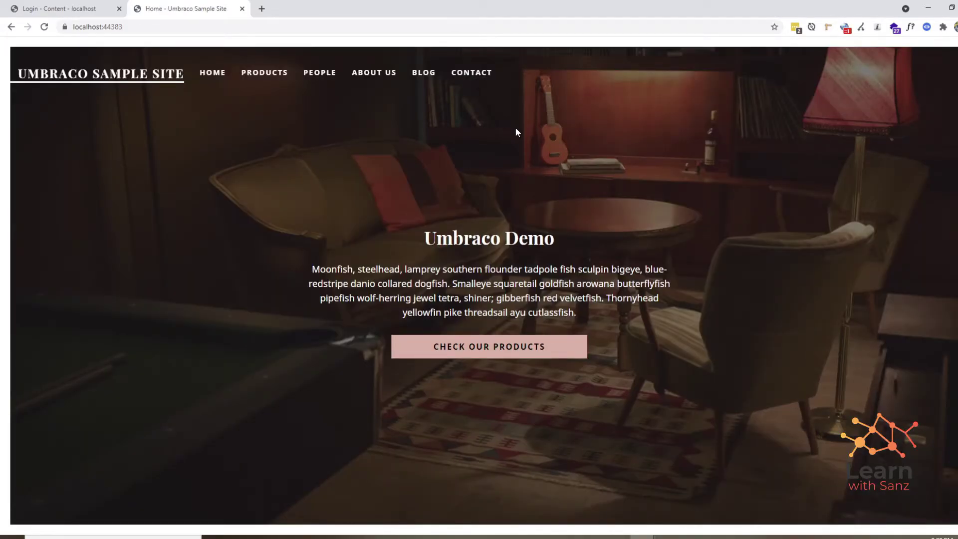
Step: Visit the sample site's Products, People, About Us, Blog and Contact pages
left_click(254, 76)
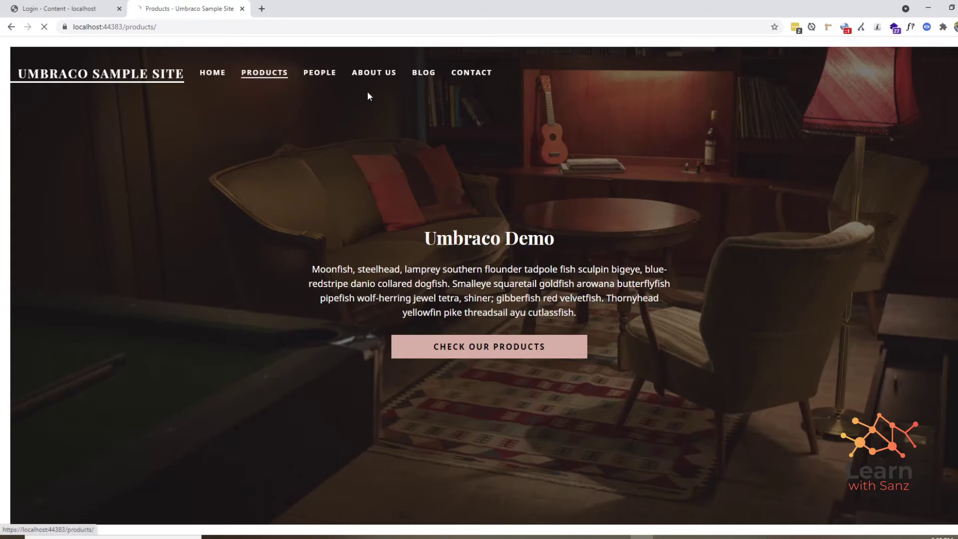
left_click(310, 75)
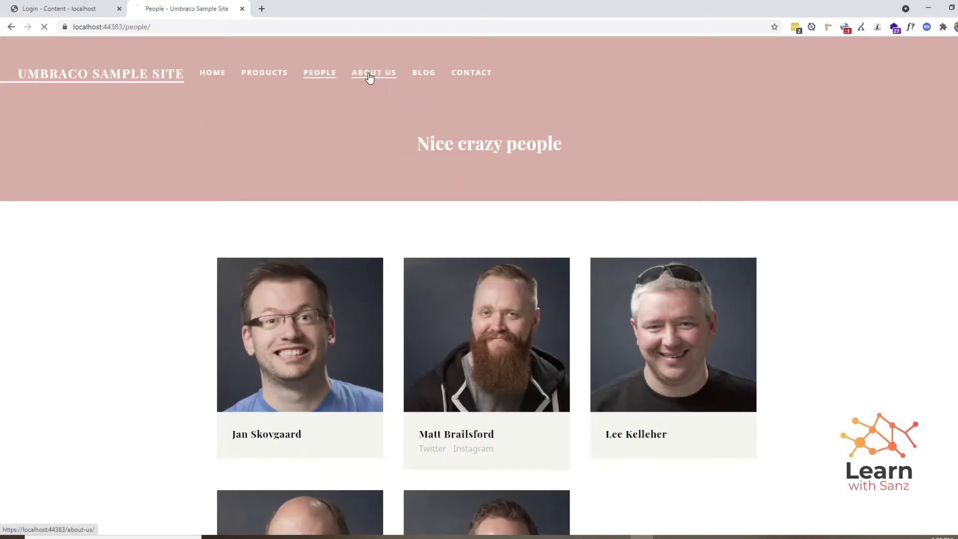
left_click(374, 75)
left_click(426, 76)
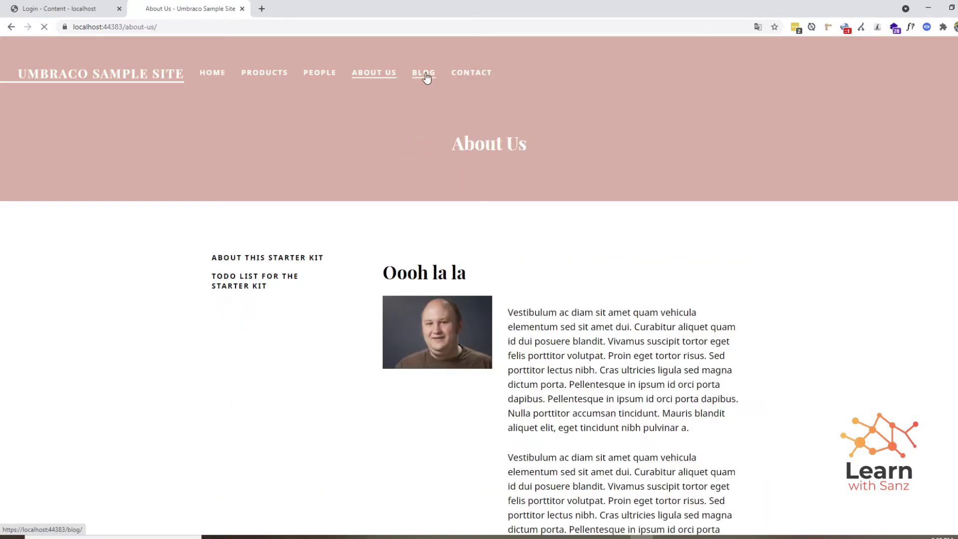
left_click(472, 74)
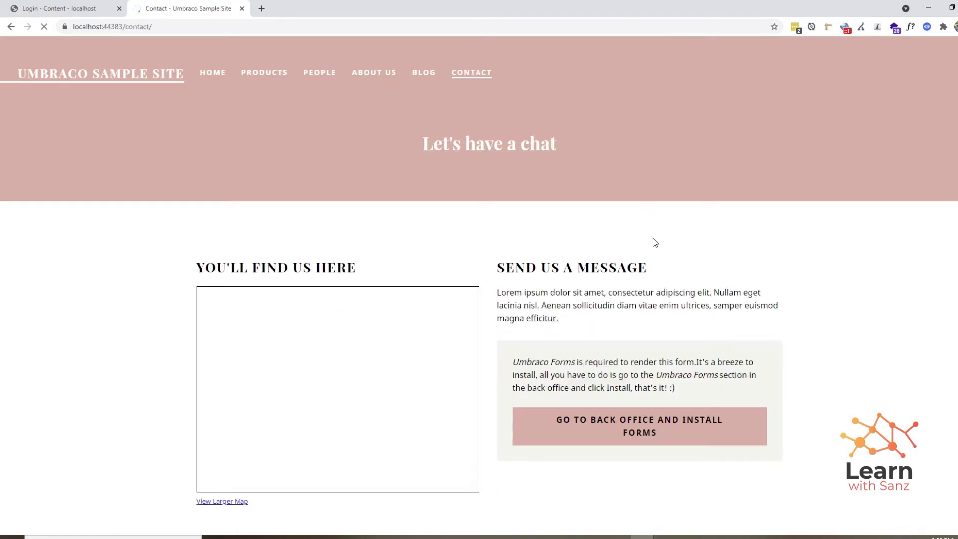
scroll(655, 242, "down", 2)
scroll(367, 89, "up", 2)
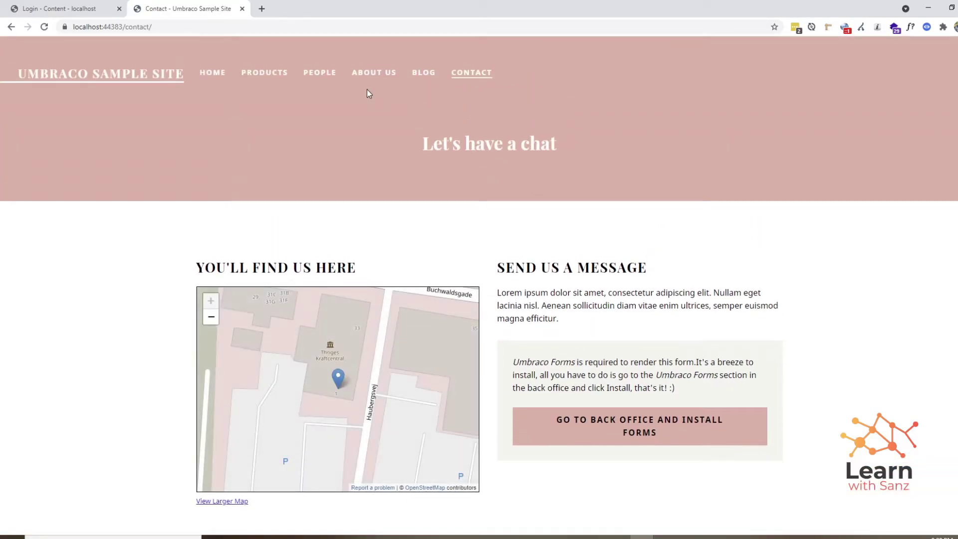
Step: Scroll through the sample site's home page, then return to the backoffice tab
left_click(217, 70)
scroll(525, 185, "down", 3)
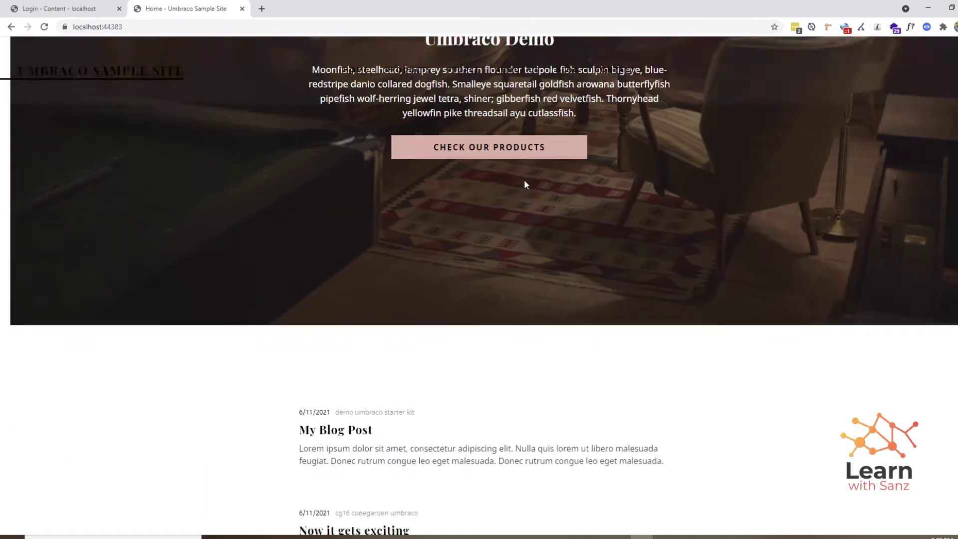
scroll(524, 185, "down", 4)
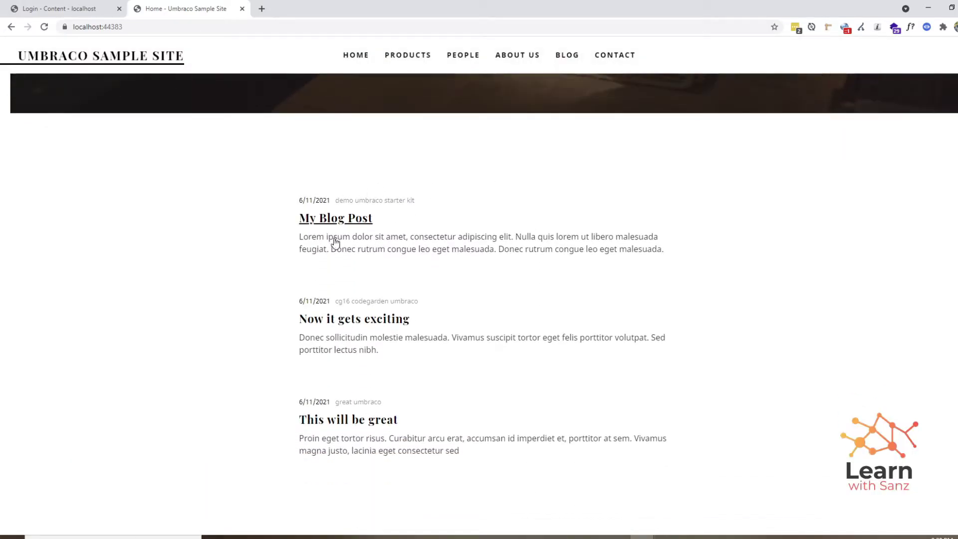
scroll(432, 274, "down", 2)
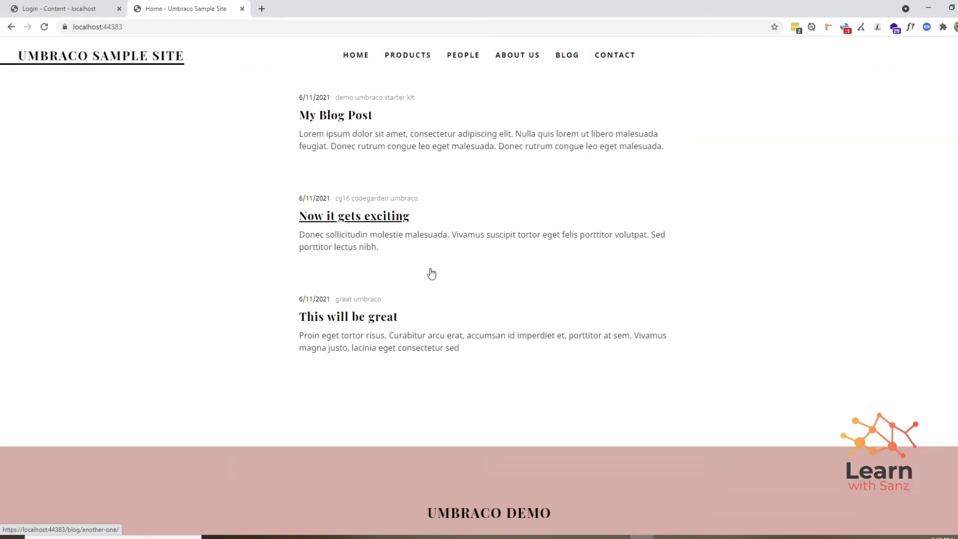
scroll(432, 274, "down", 4)
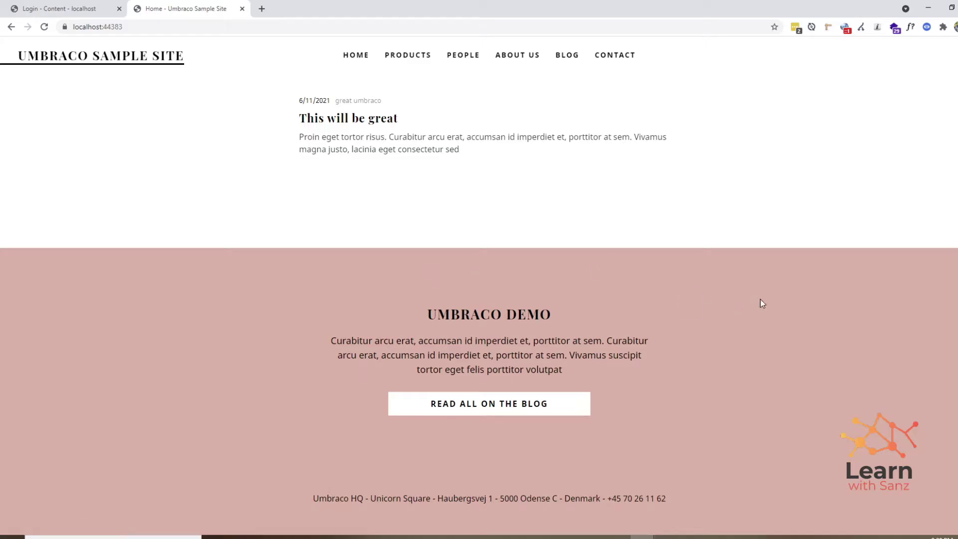
left_click(59, 10)
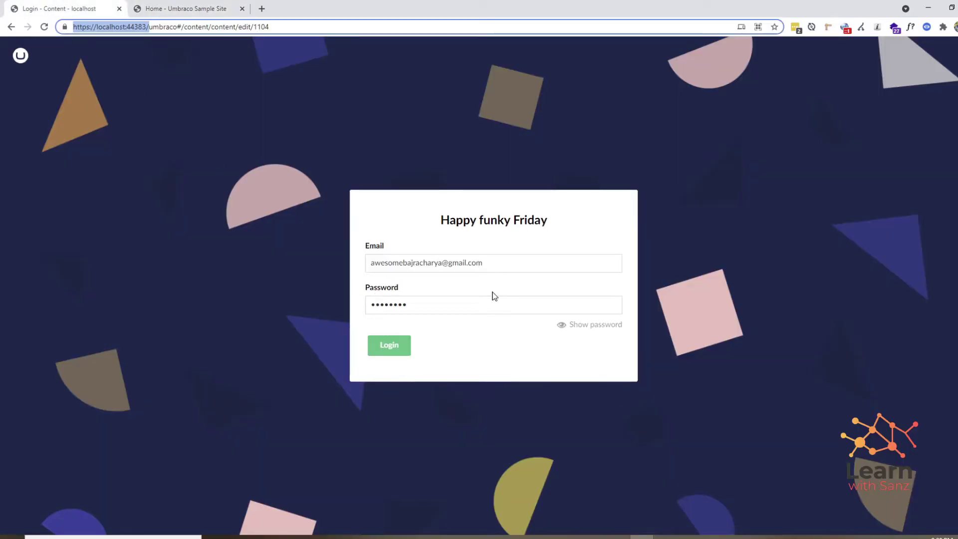
Step: Log in to the backoffice with the administrator's e-mail and password
left_click_drag(515, 270, 62, 258)
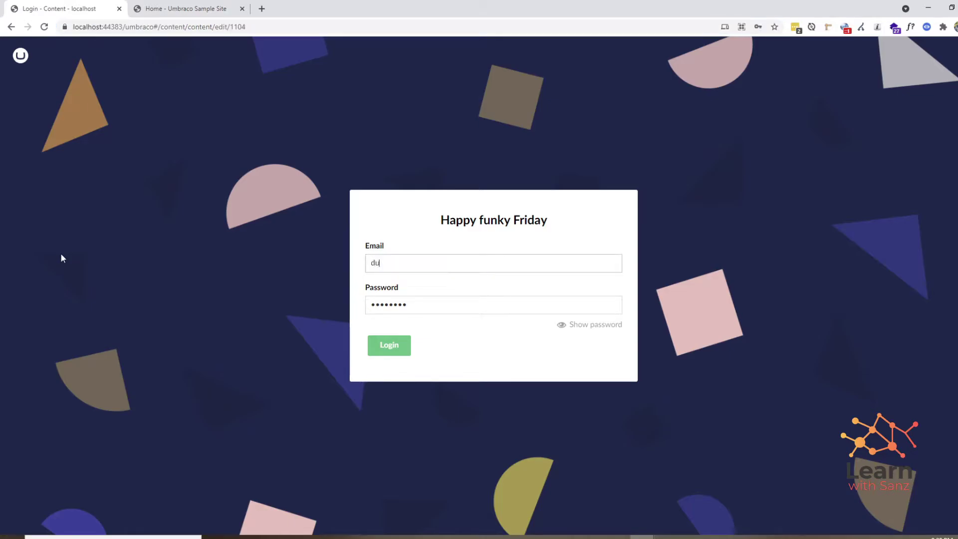
key("Tab")
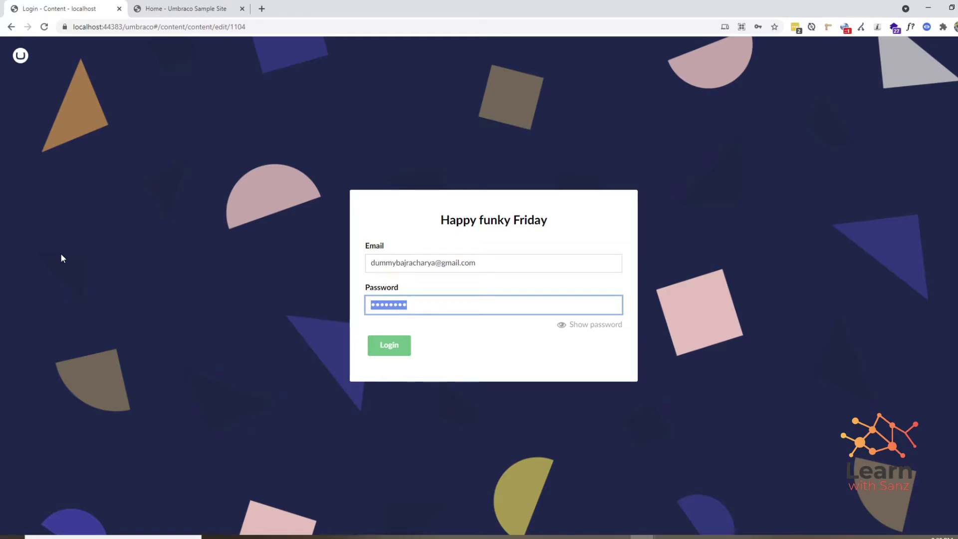
type("•••••••••••")
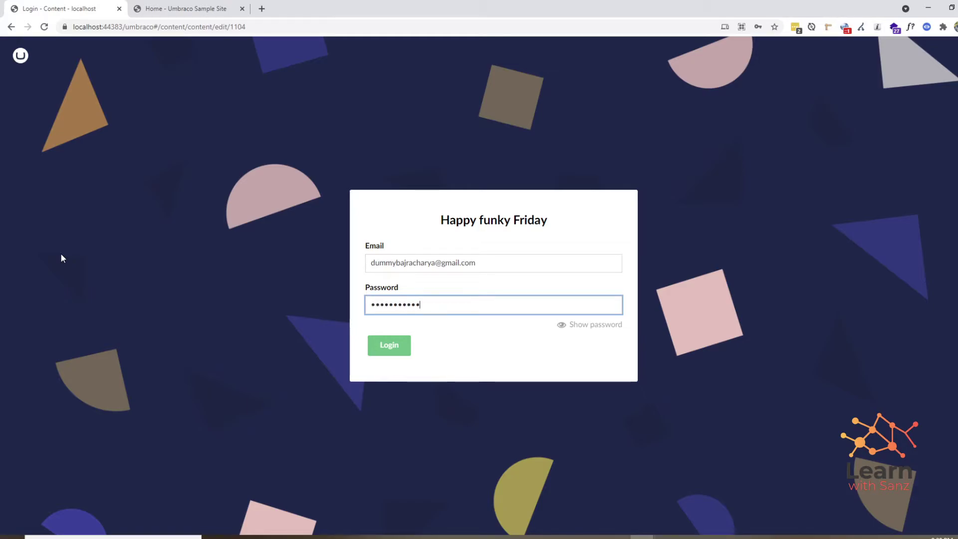
key("Return")
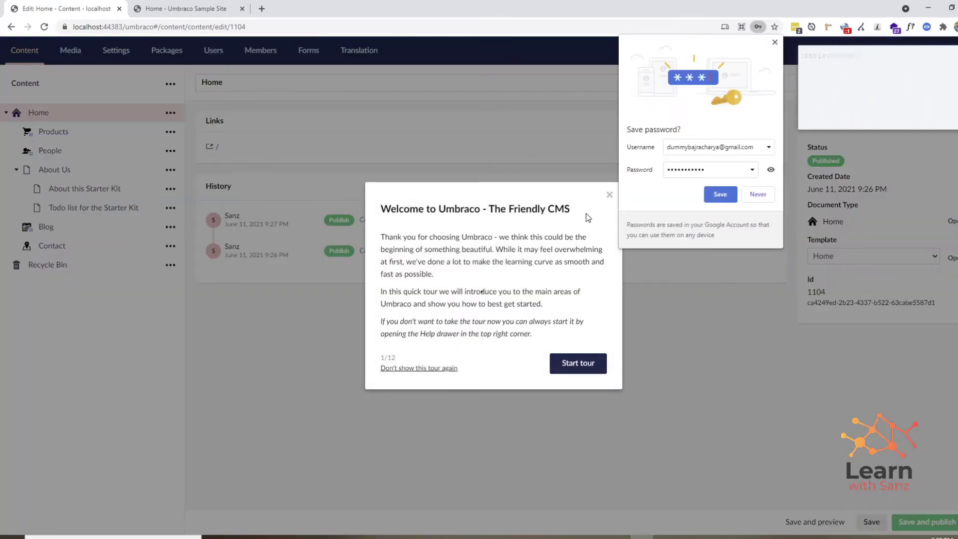
Step: Decline the Chrome and LastPass password-saving prompts and close the welcome tour
left_click(775, 43)
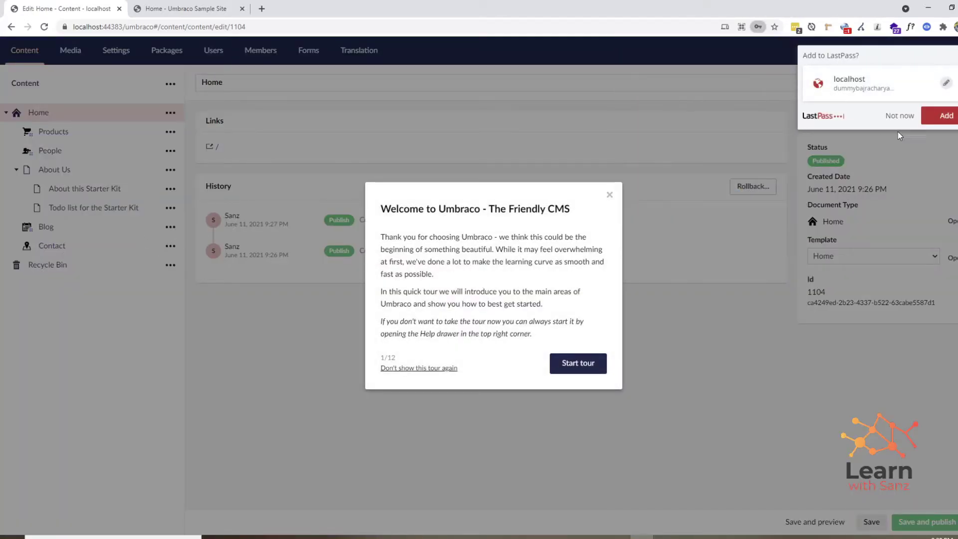
left_click(900, 116)
left_click(612, 200)
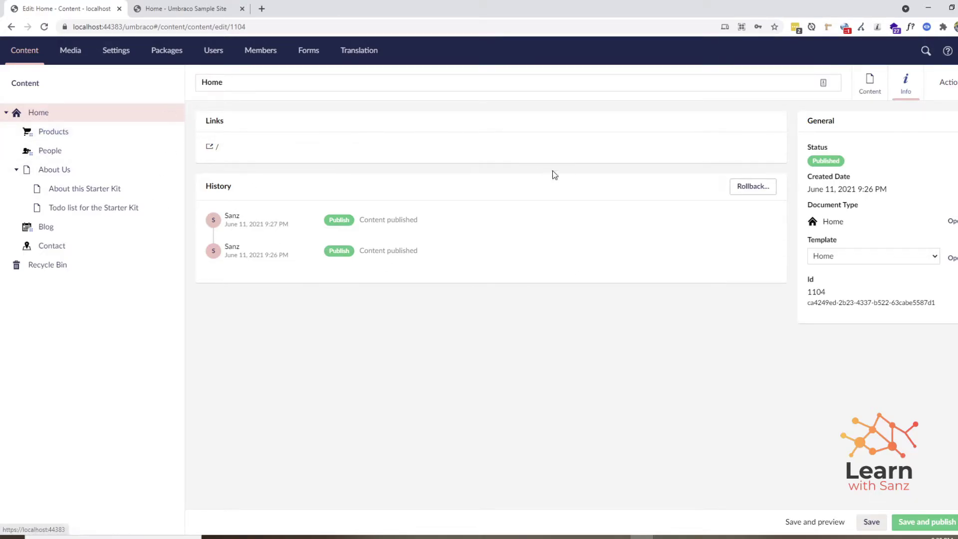
Step: Replace the Home header 'Umbraco Demo' with 'Learn Umbraco 8' and publish it
left_click(872, 83)
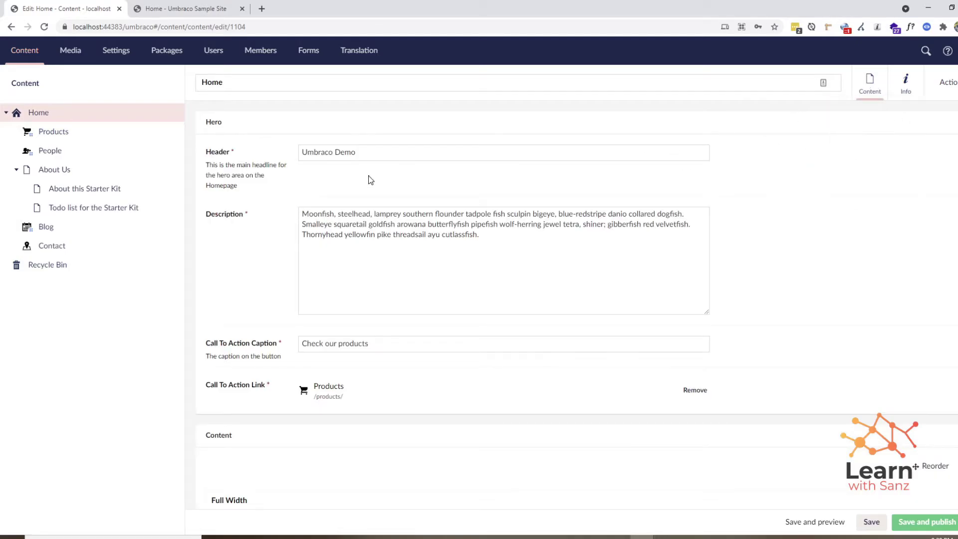
left_click_drag(375, 151, 182, 149)
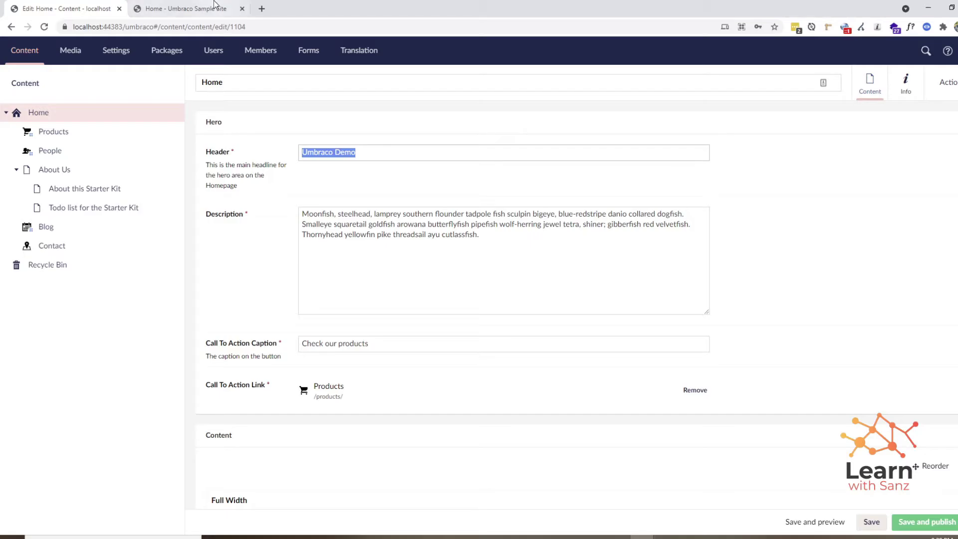
left_click(189, 9)
scroll(618, 274, "up", 6)
scroll(618, 274, "up", 7)
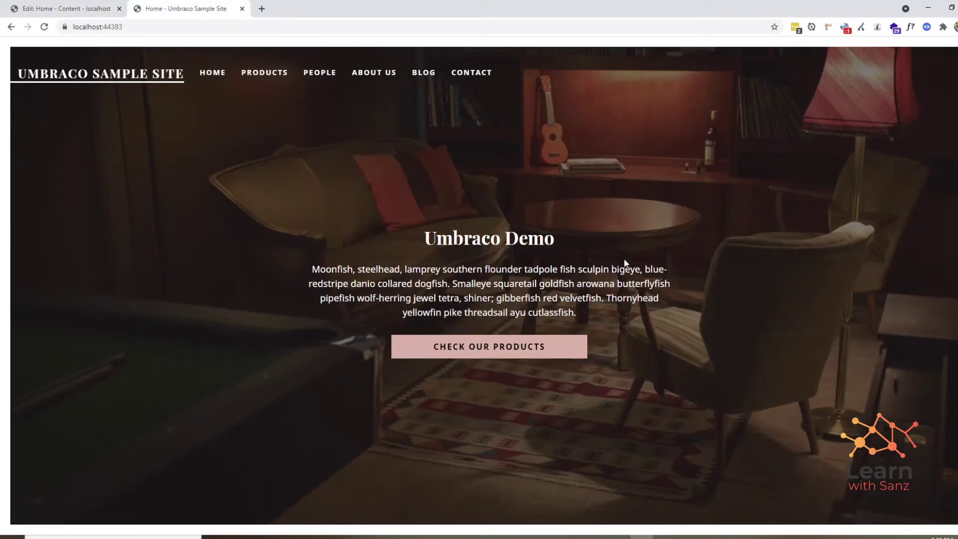
scroll(626, 263, "down", 6)
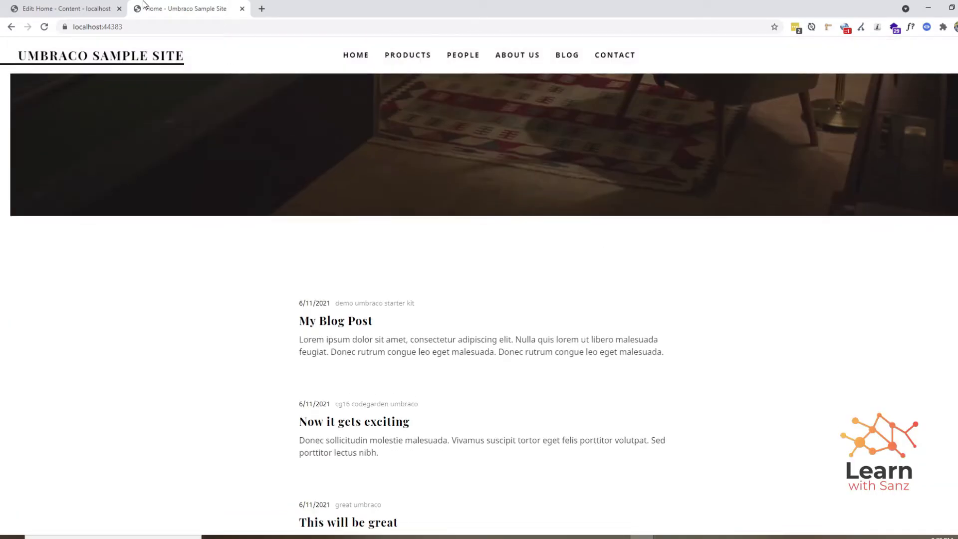
left_click(96, 8)
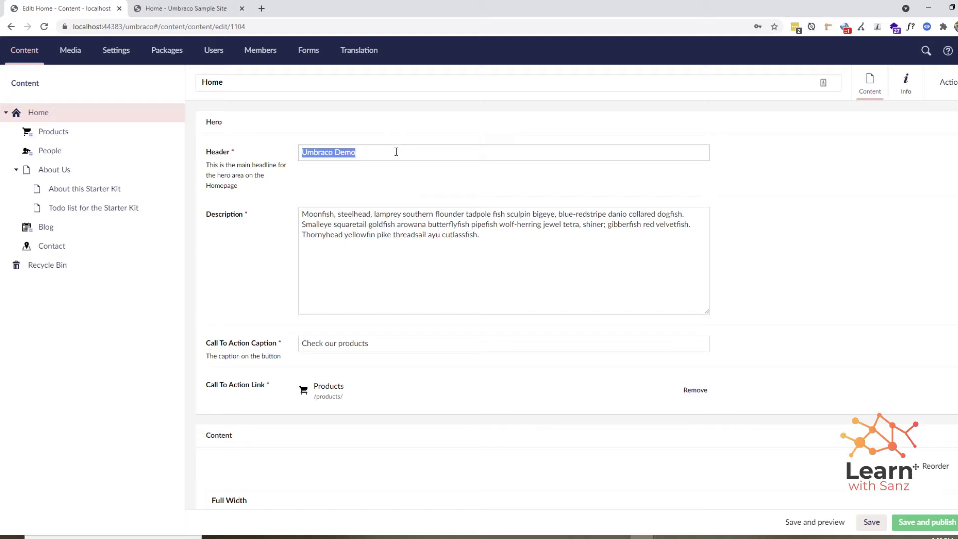
type("Learn ")
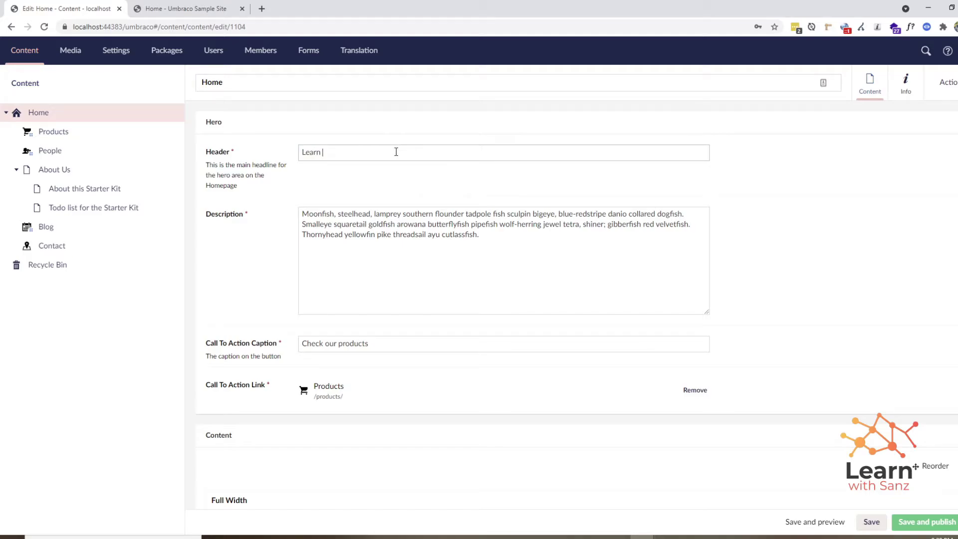
type("Umbraco 8")
left_click(946, 522)
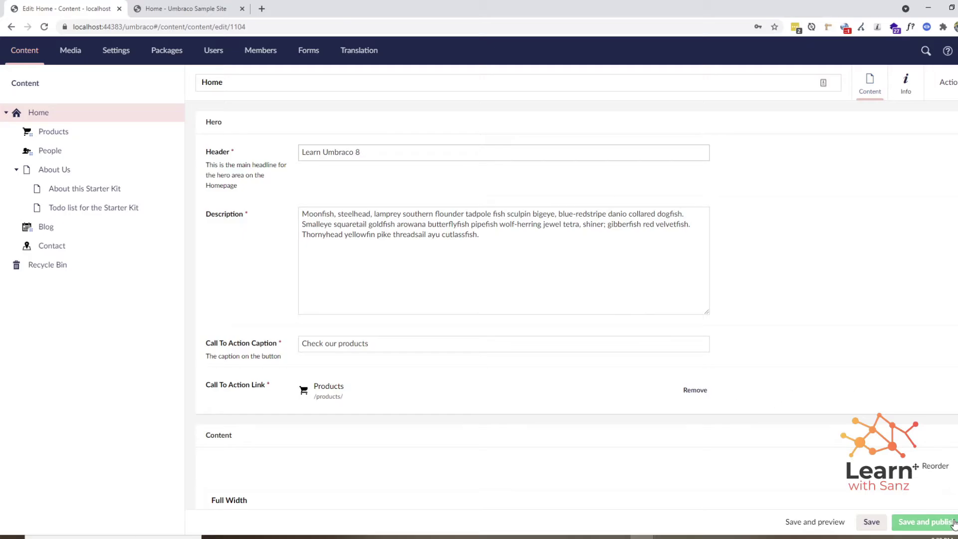
left_click(171, 5)
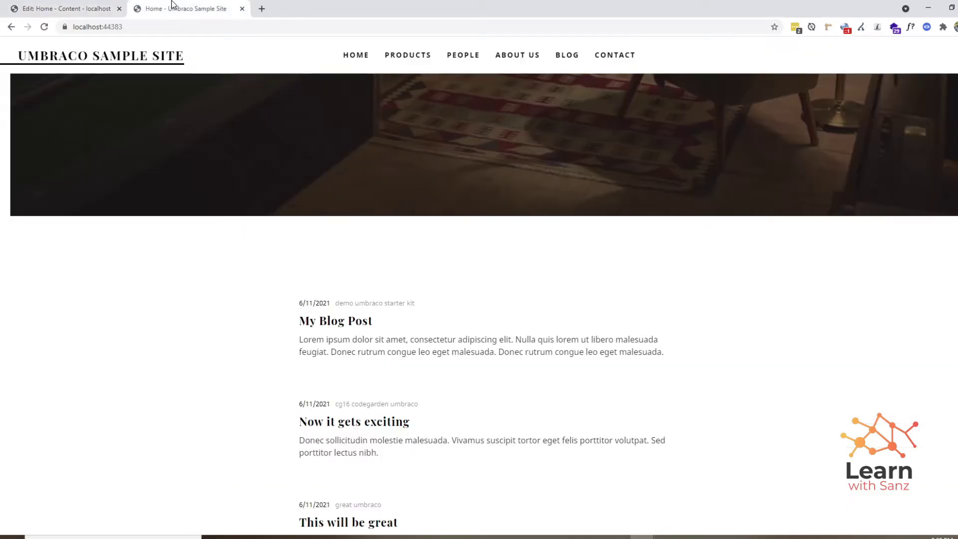
Step: Reload the live site and inspect the 'Learn Umbraco 8' hero title and its description
left_click(44, 26)
scroll(467, 238, "up", 6)
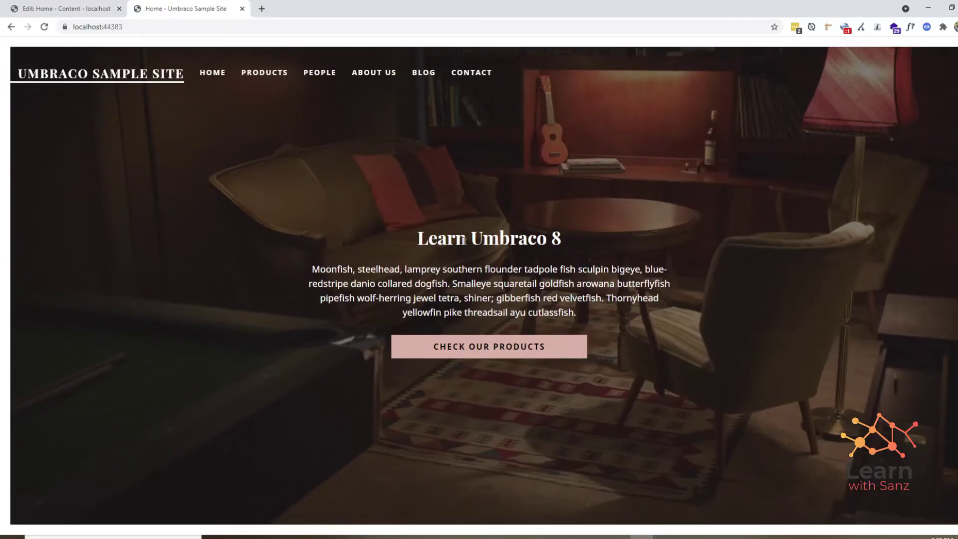
left_click_drag(417, 238, 561, 231)
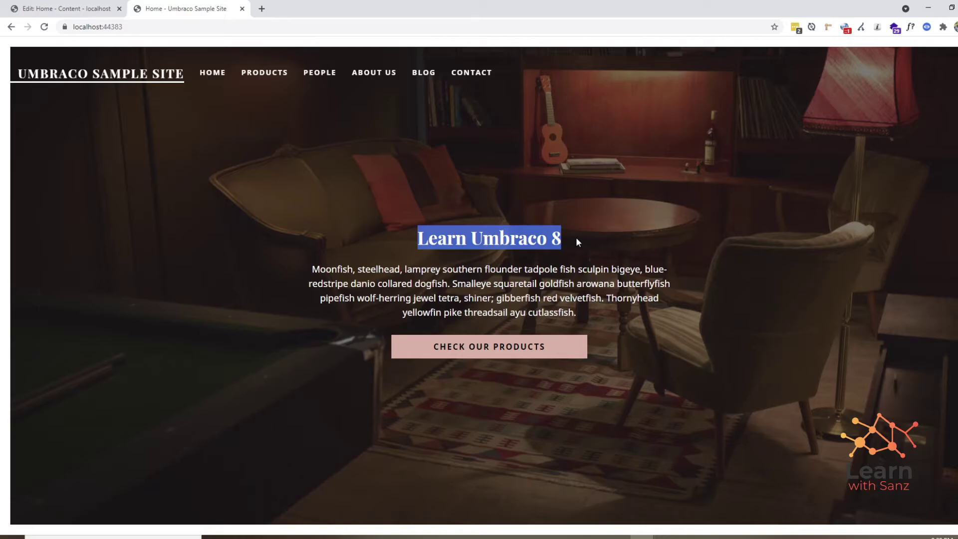
left_click(402, 245)
left_click_drag(417, 239, 575, 237)
left_click_drag(314, 272, 577, 313)
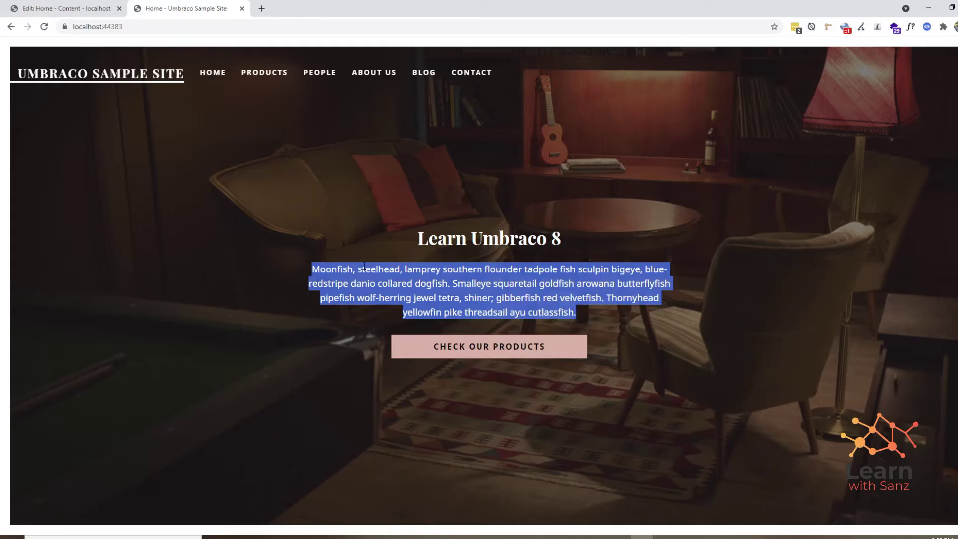
Step: Review the Home page's Description, Footer and Design fields, then return to the live homepage
left_click(65, 9)
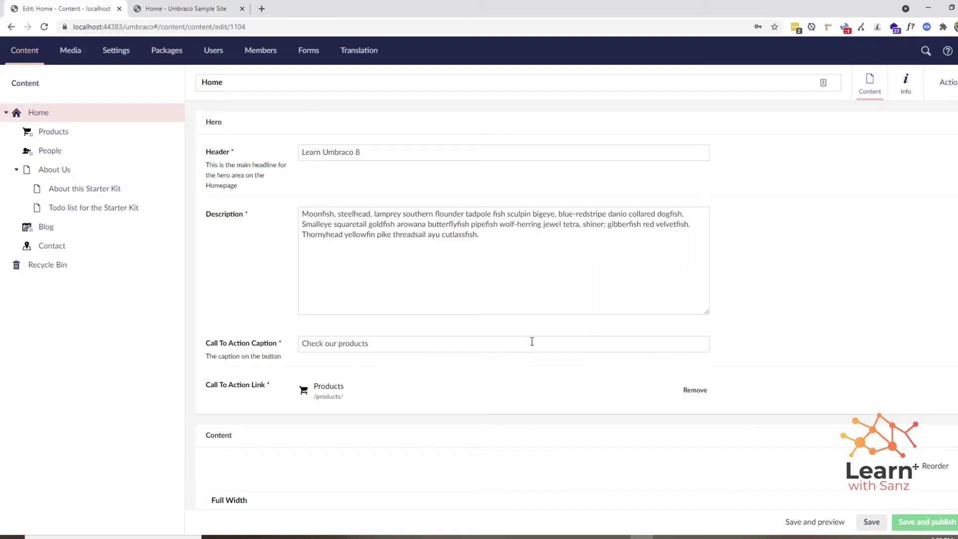
left_click_drag(511, 224, 278, 175)
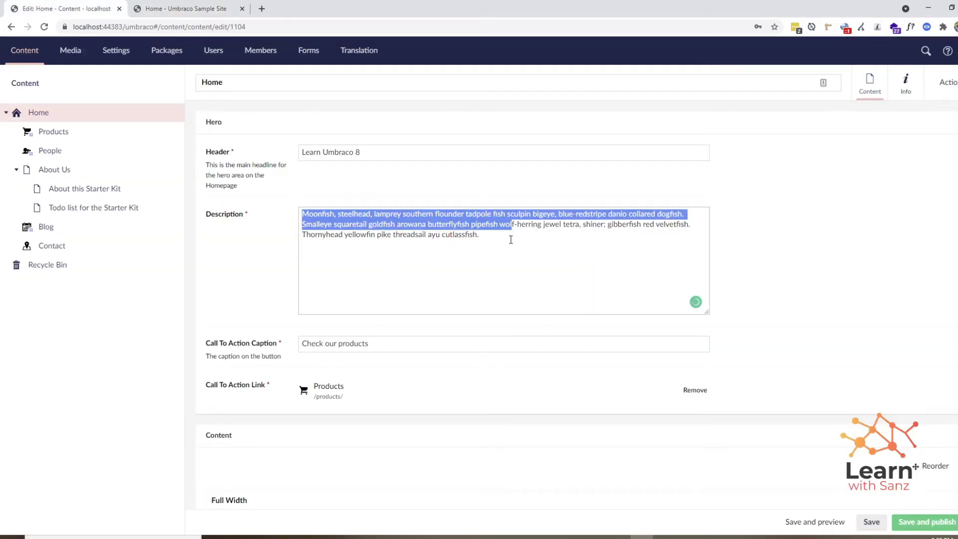
left_click_drag(511, 240, 145, 189)
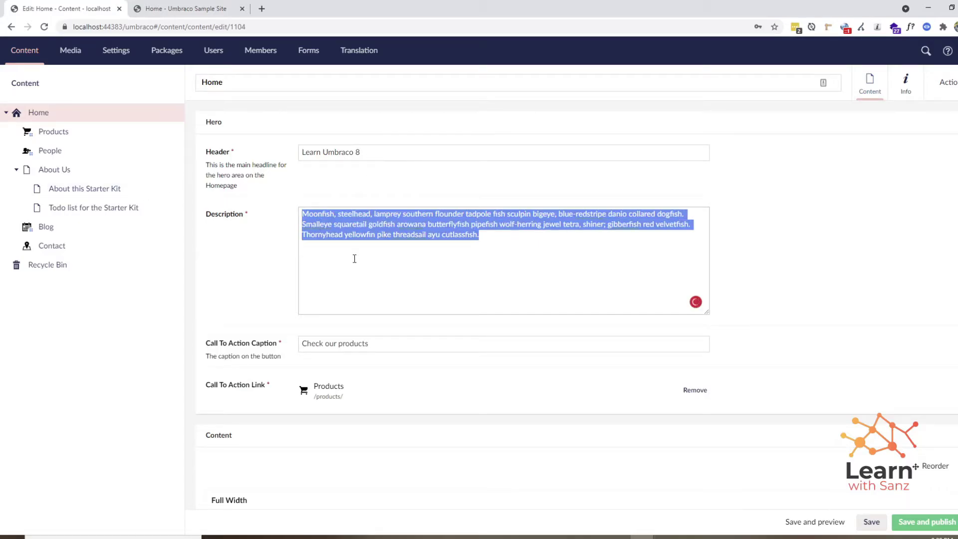
scroll(355, 259, "down", 2)
scroll(543, 323, "down", 4)
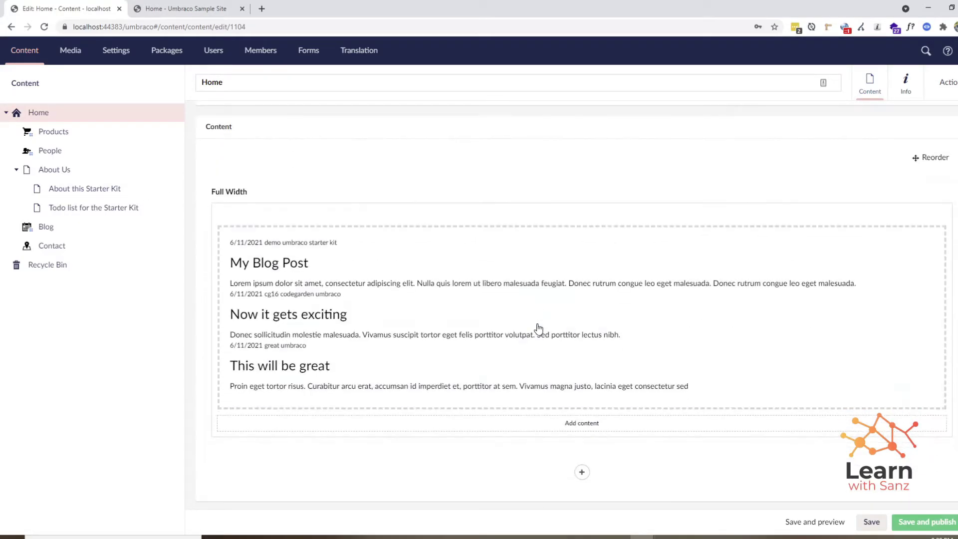
scroll(483, 354, "down", 2)
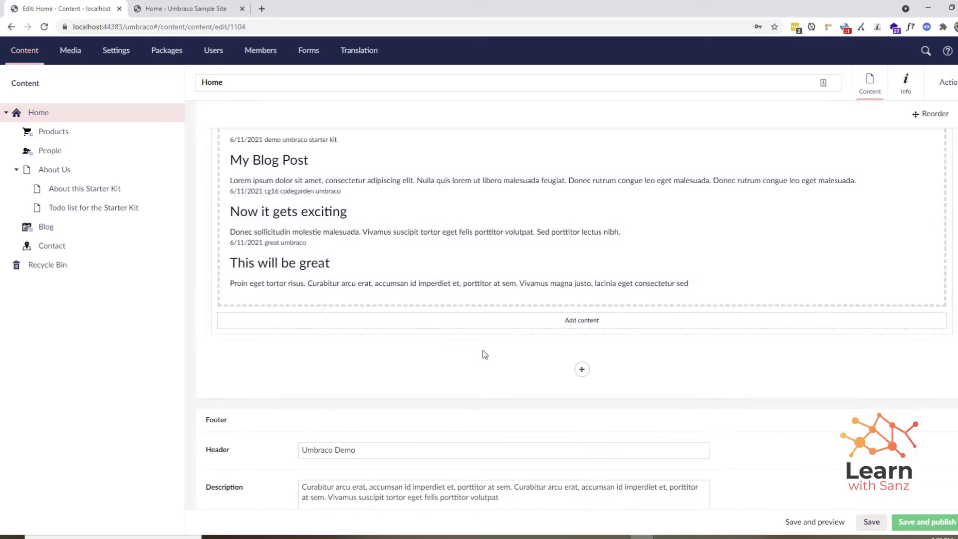
scroll(460, 415, "down", 3)
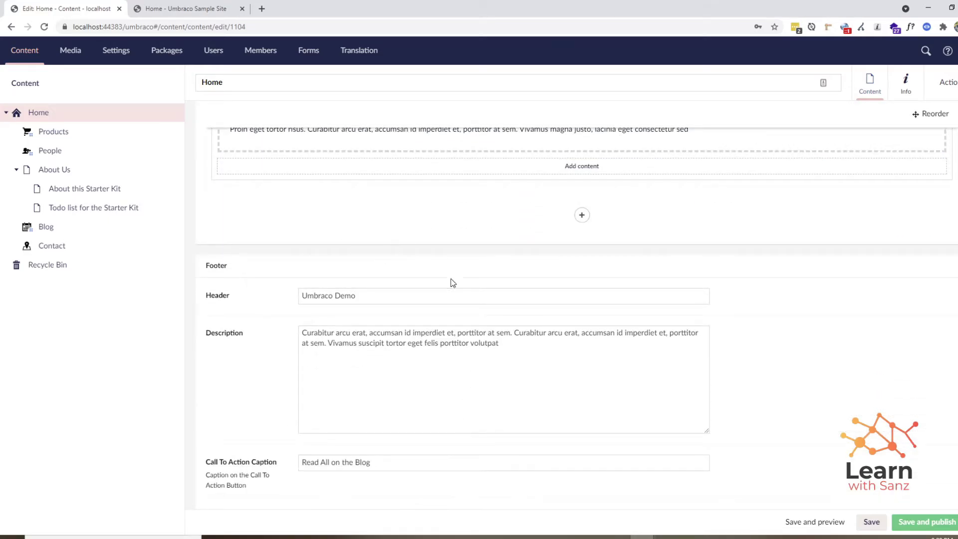
scroll(453, 282, "down", 5)
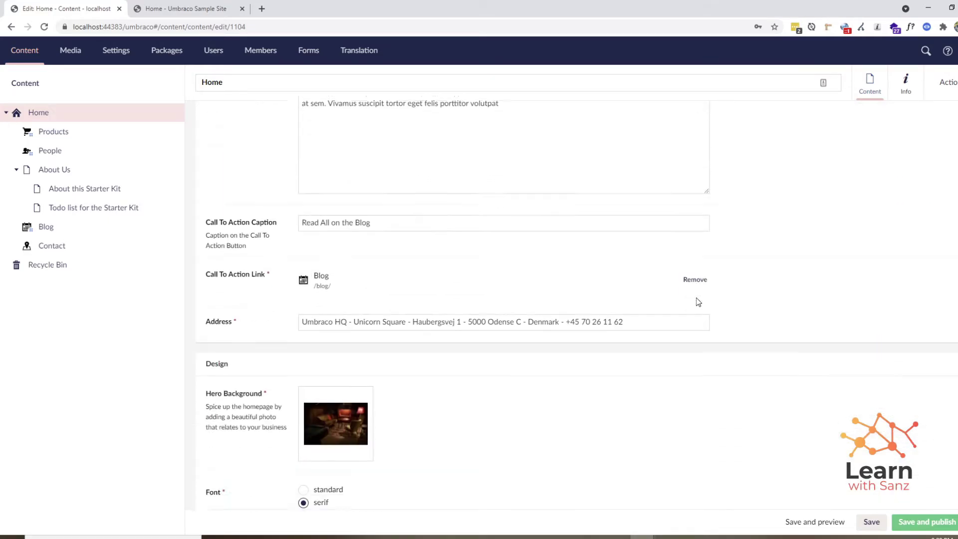
scroll(698, 299, "down", 1)
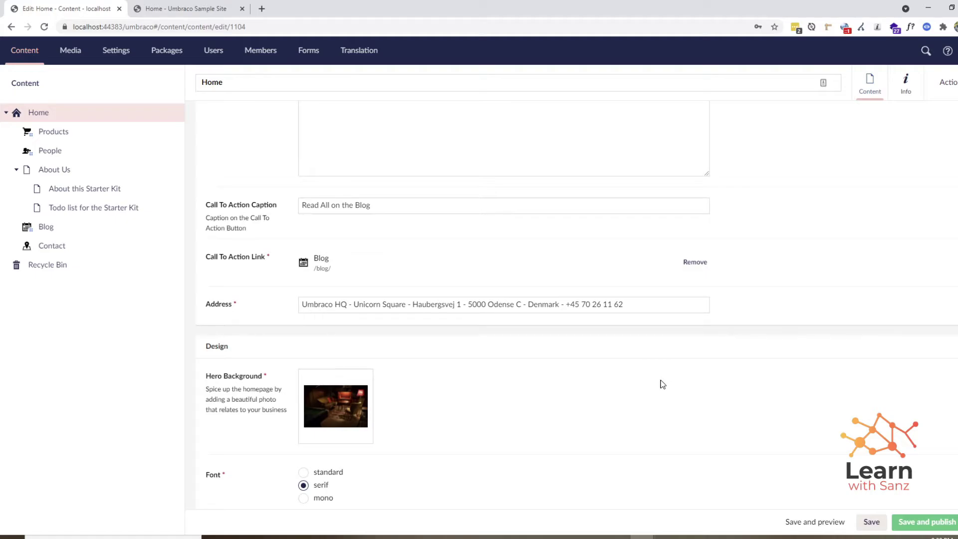
left_click(165, 7)
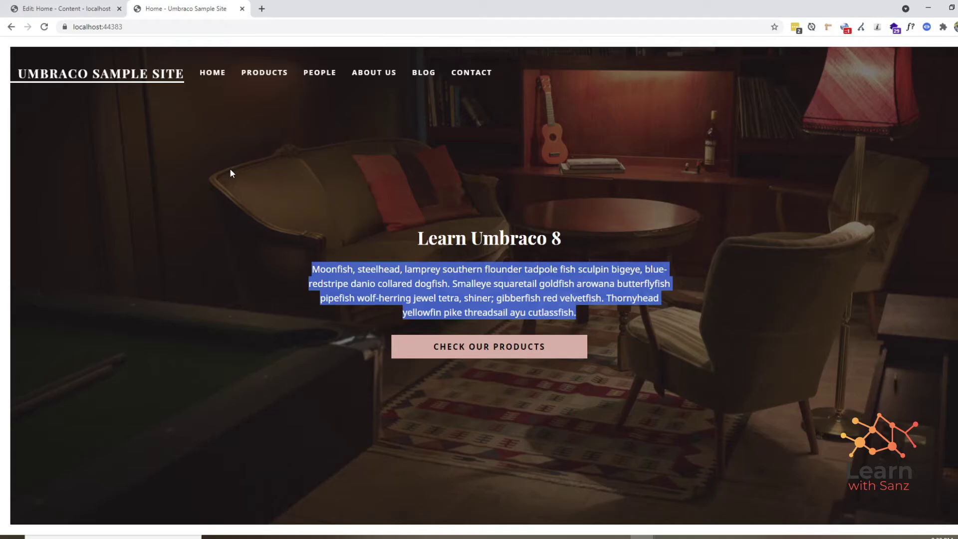
Step: Scroll the live sample site and view its Products and About Us pages
scroll(721, 235, "down", 6)
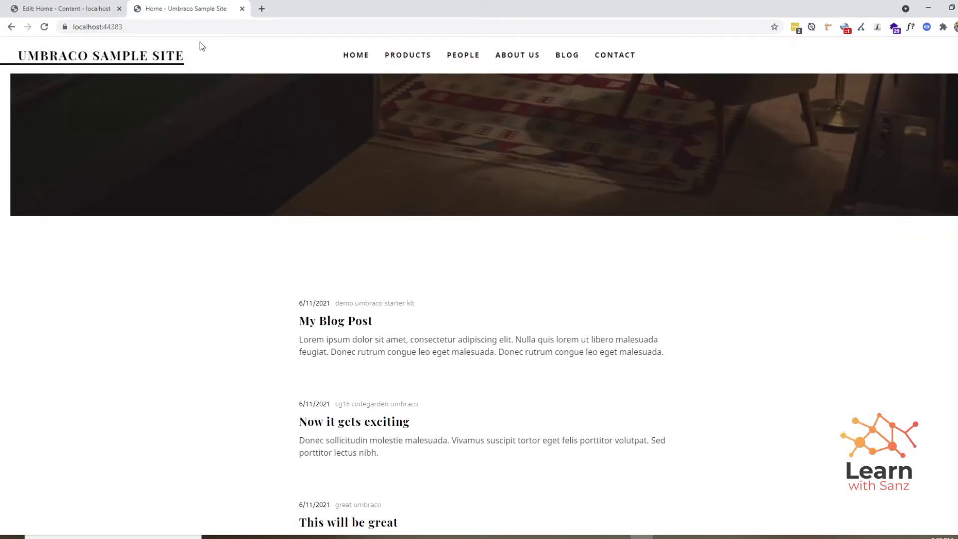
left_click(566, 536)
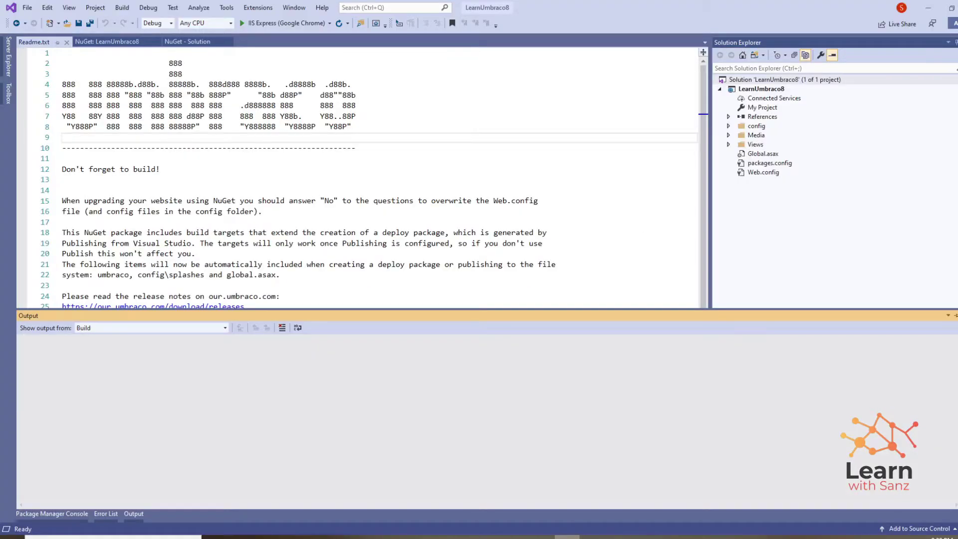
left_click(567, 536)
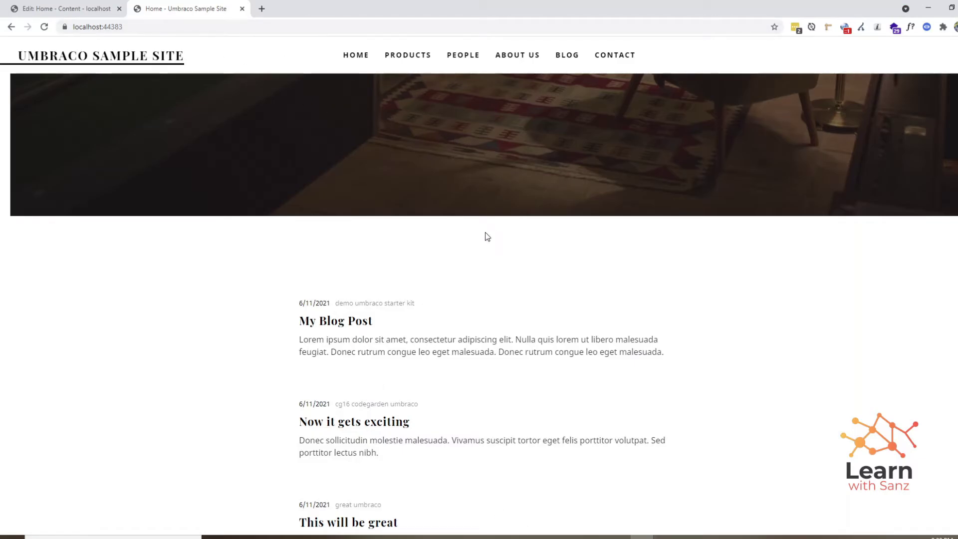
scroll(487, 237, "down", 5)
left_click(410, 57)
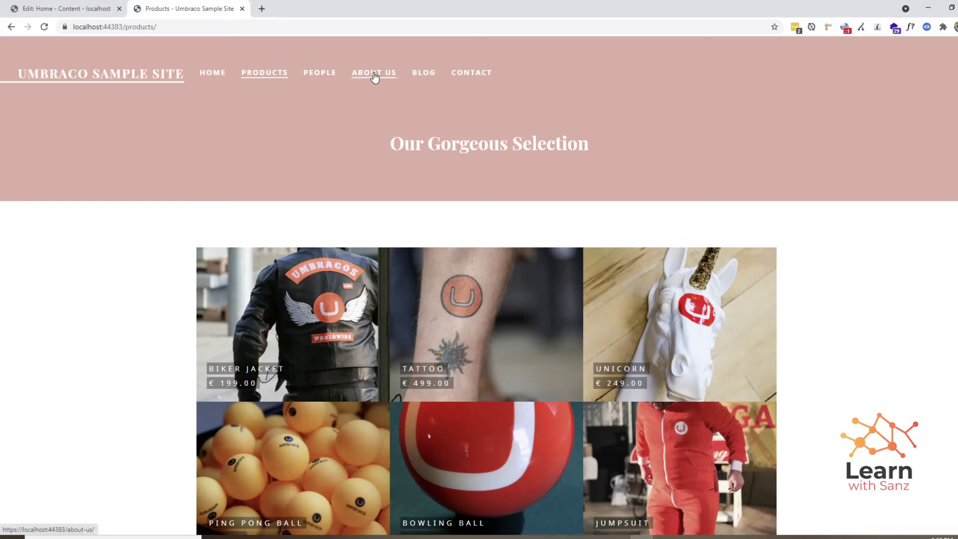
left_click(374, 75)
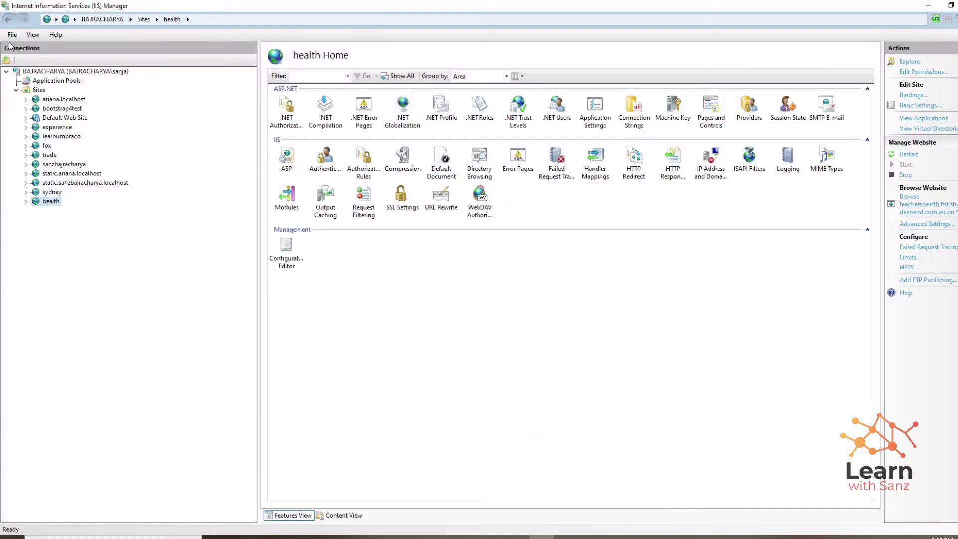
Step: Start a new IIS website named learnumbraco8
right_click(39, 90)
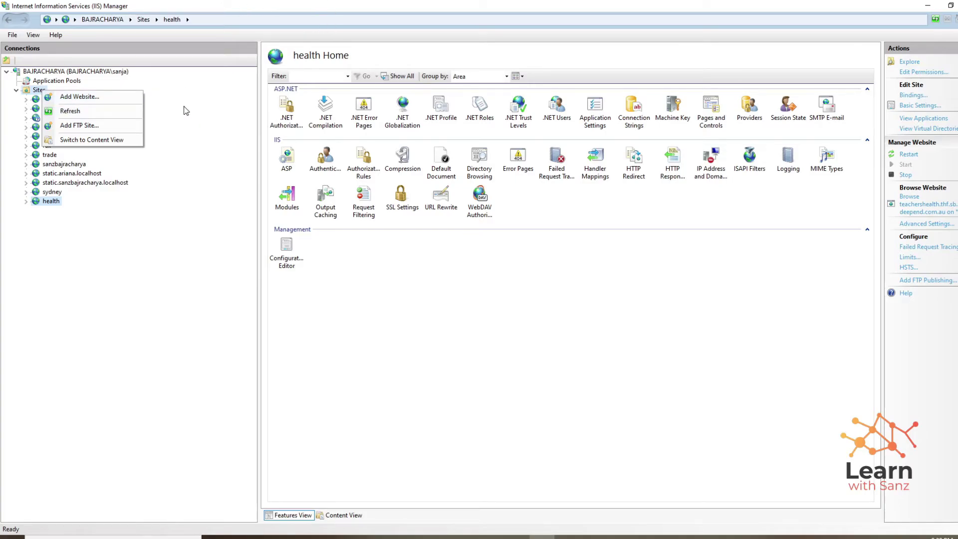
left_click(133, 102)
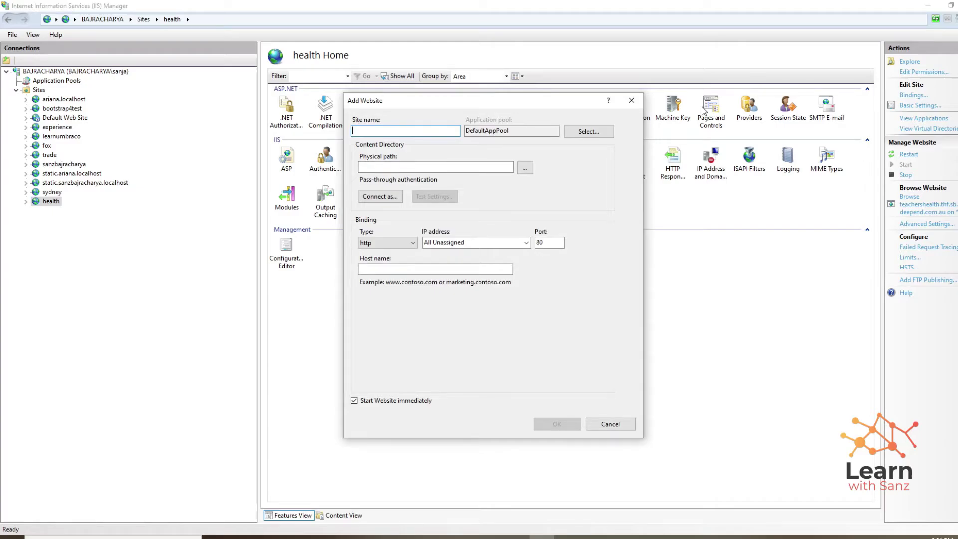
type("learnumbraco8")
key("Tab")
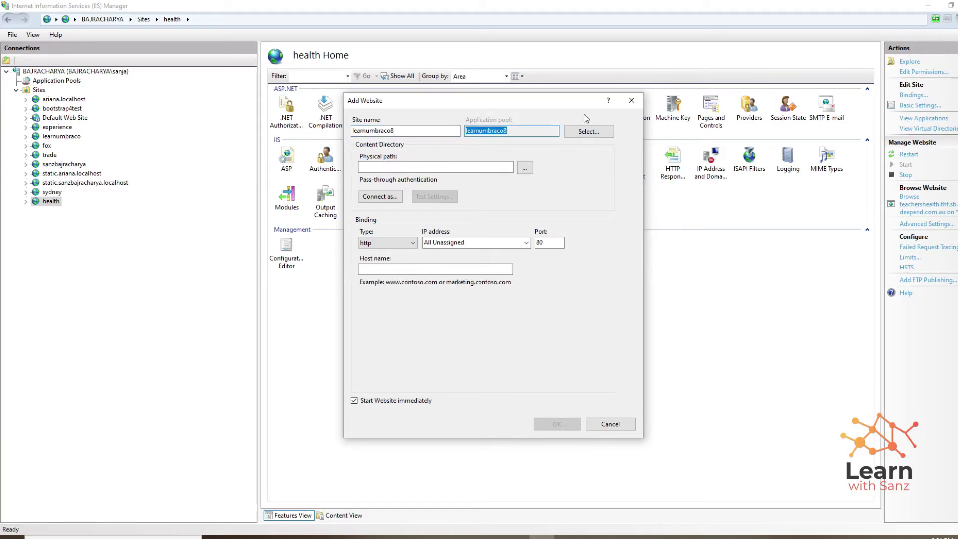
Step: Set the site's physical path to D:\dev\LearnUmbraco8\LearnUmbraco8\LearnUmbraco8
left_click(525, 167)
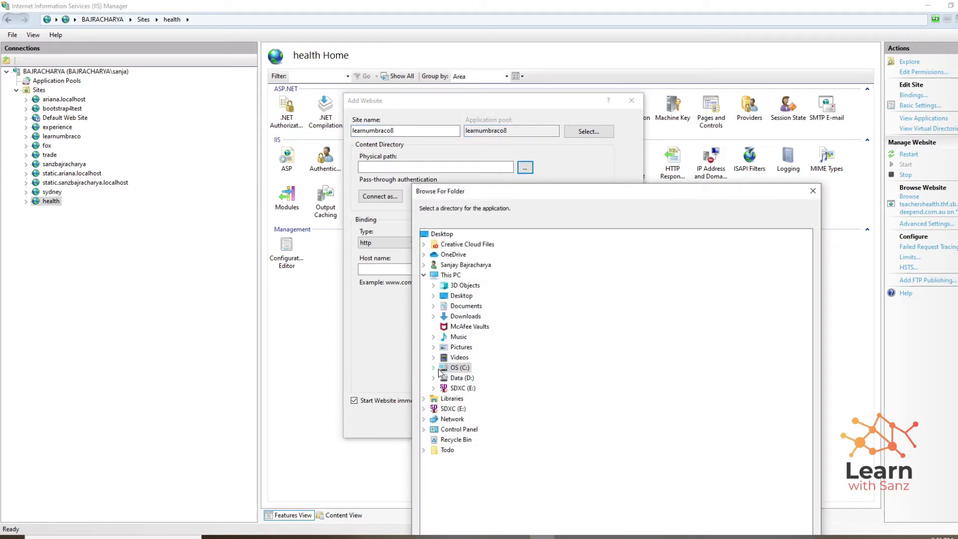
left_click(434, 378)
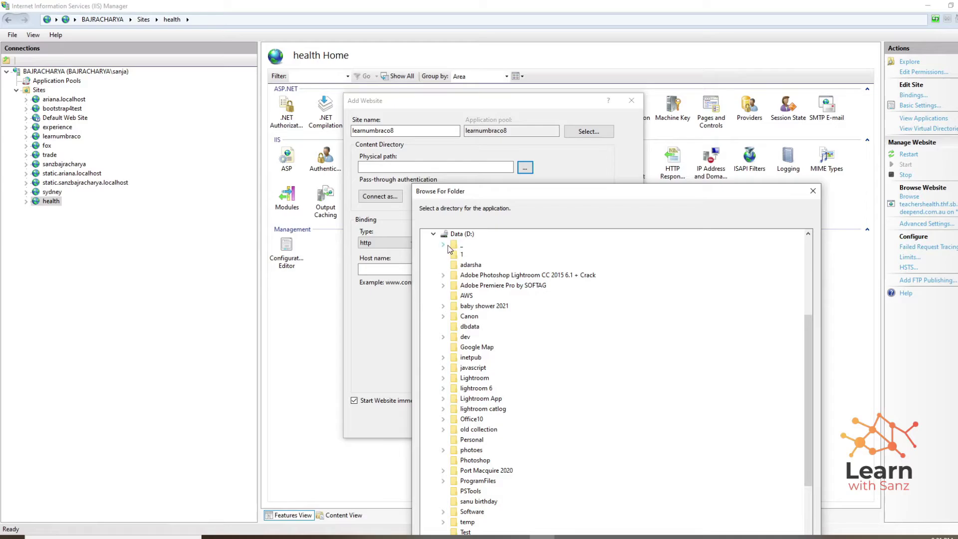
scroll(488, 352, "down", 3)
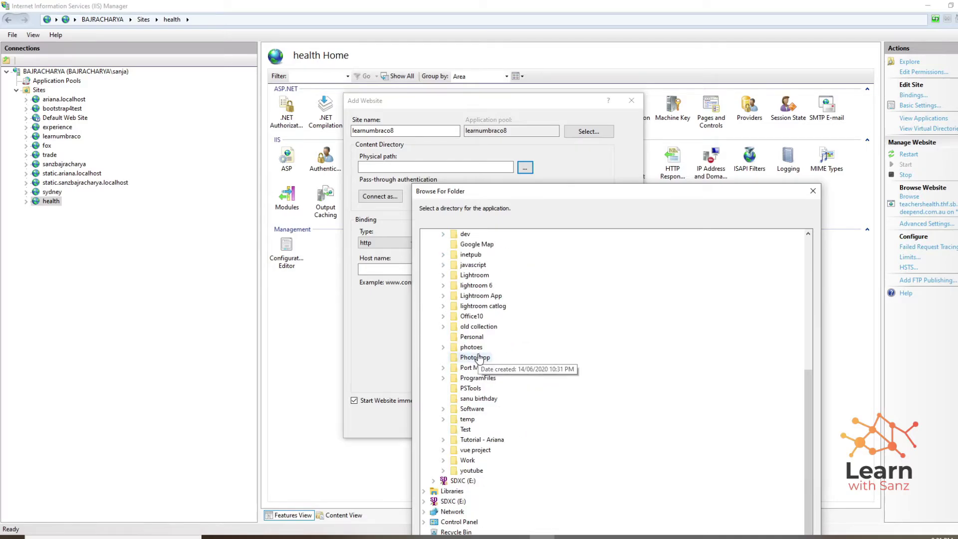
scroll(477, 358, "up", 2)
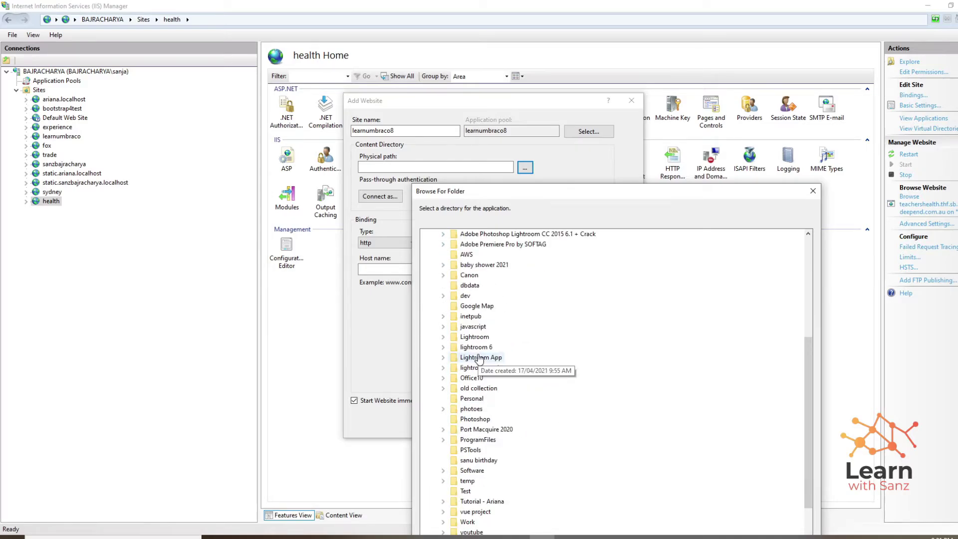
left_click(444, 296)
left_click(501, 316)
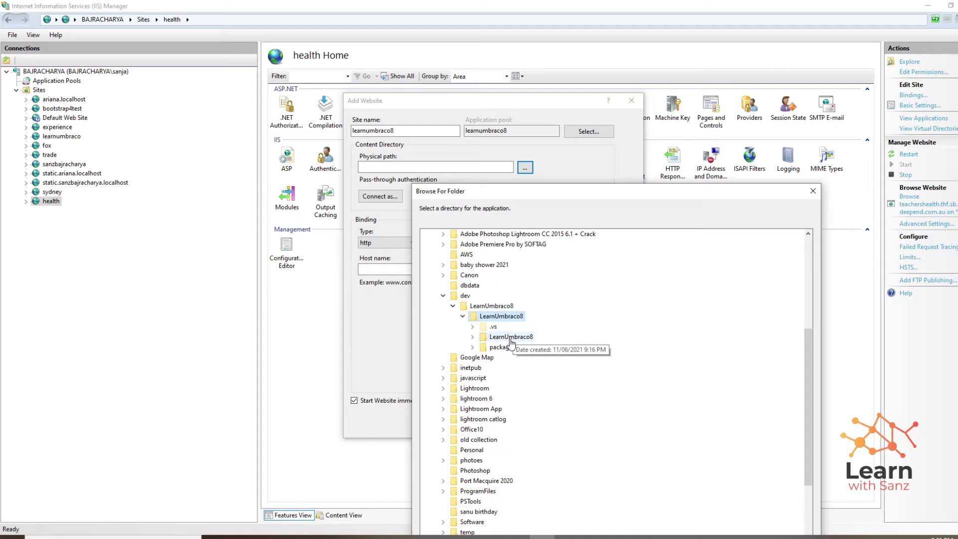
left_click(474, 338)
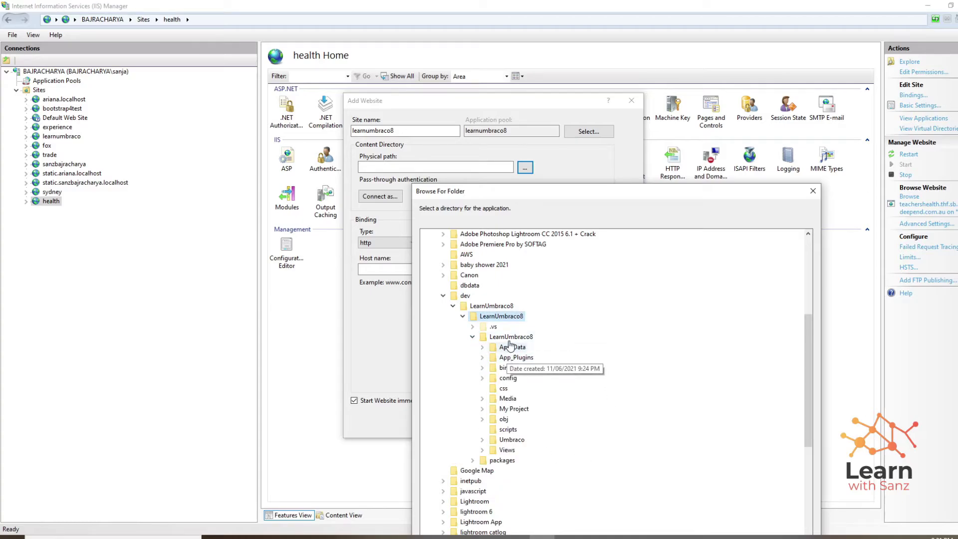
left_click(511, 337)
scroll(698, 452, "down", 7)
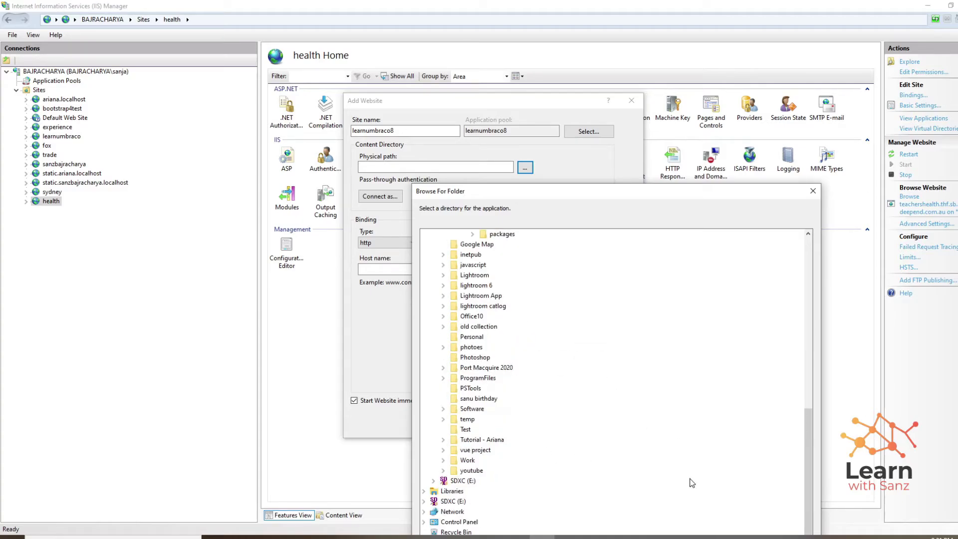
left_click_drag(659, 186, 638, 54)
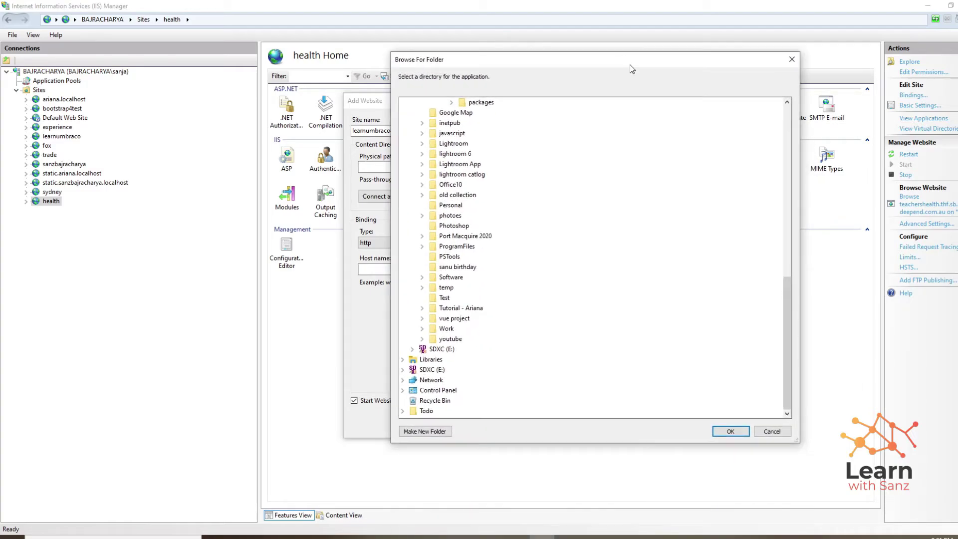
left_click(730, 431)
Step: Give the site host name learnumbraco8.localhost and create it
left_click(432, 269)
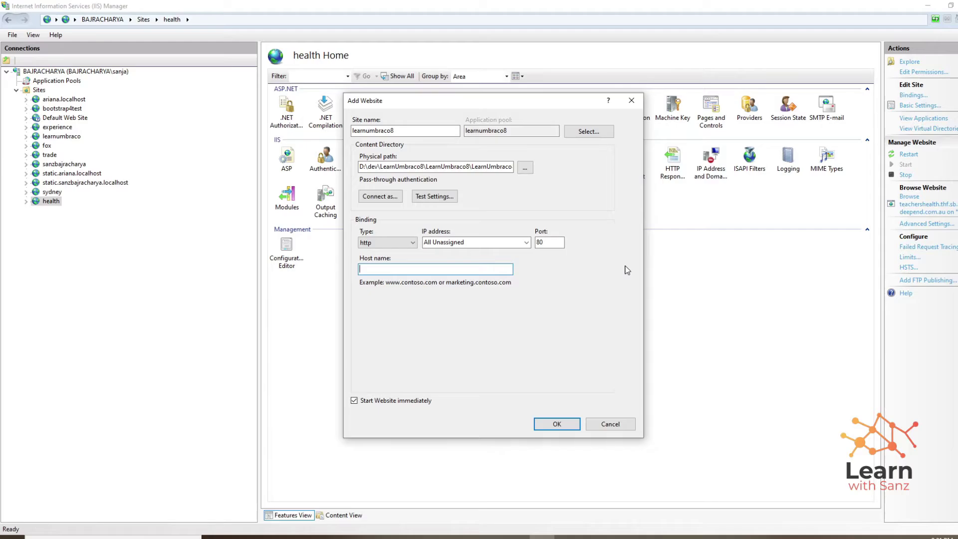
type("learnumbraco8.localhost")
left_click(556, 425)
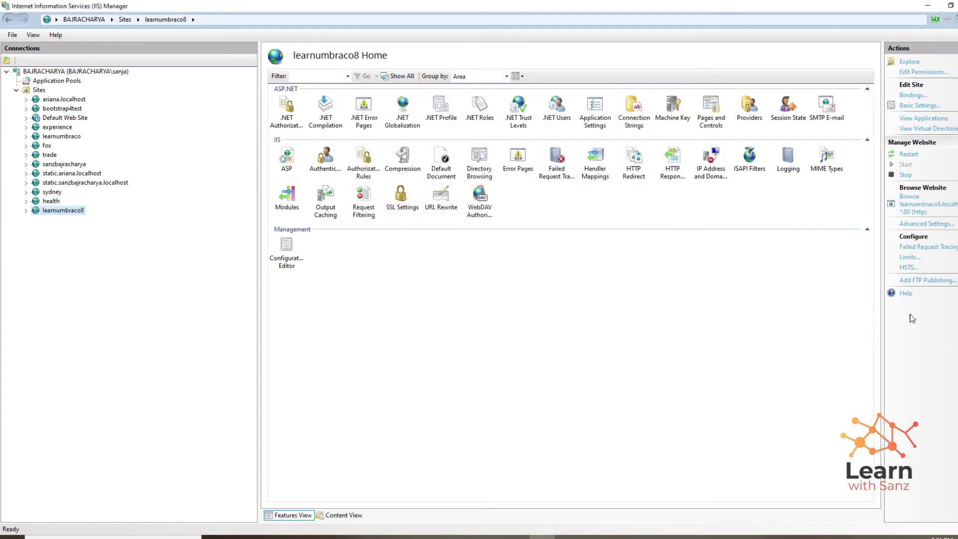
Step: Browse learnumbraco8.localhost:80 from IIS Manager and bring Chrome forward
left_click(918, 209)
left_click(706, 505)
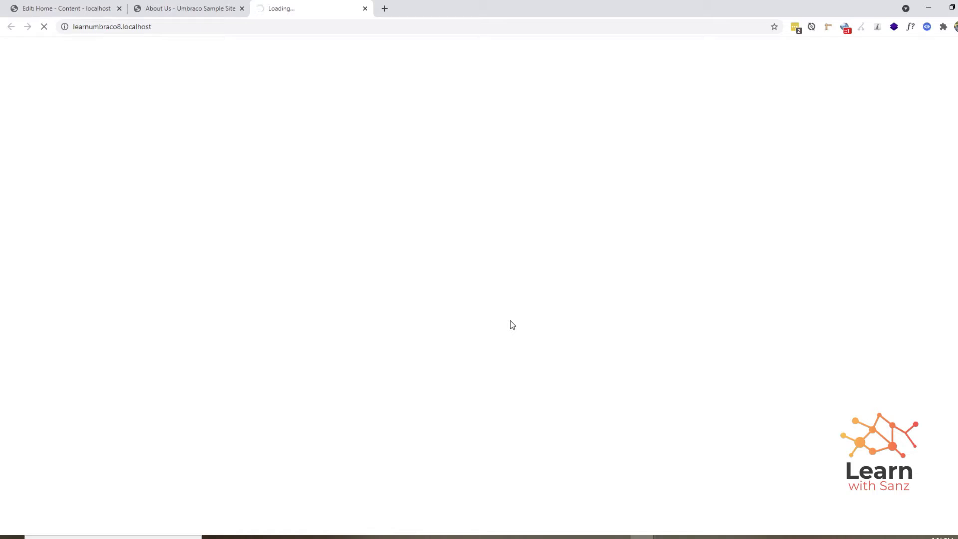
Step: Check the learnumbraco8.localhost address while the page loads to Umbraco's Boot Failed error
left_click(173, 27)
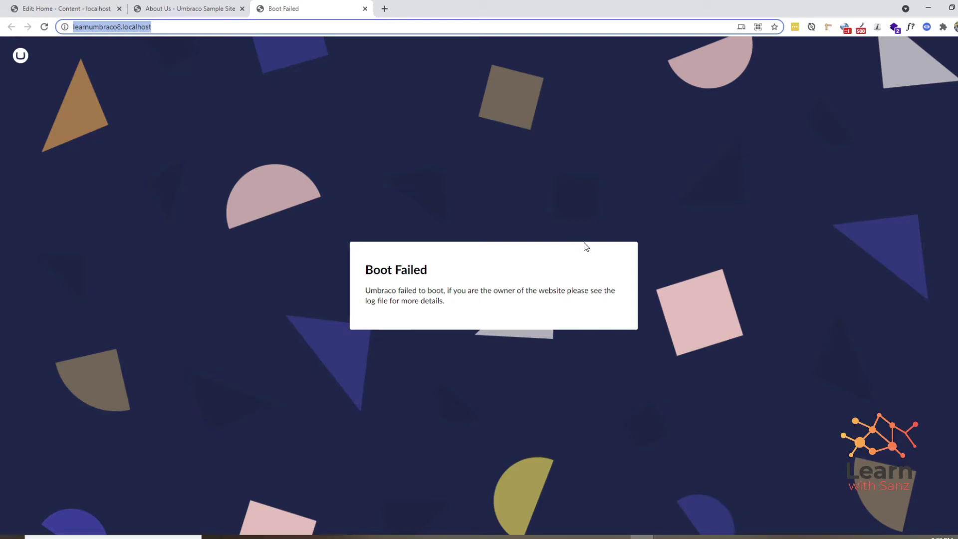
left_click(233, 29)
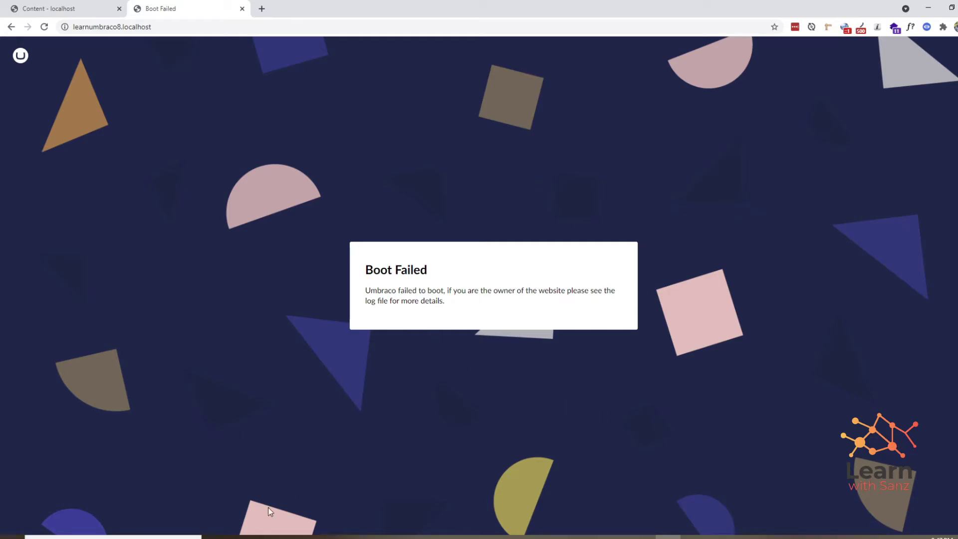
Step: Allow Users Full control on the inner LearnUmbraco8 folder's Security permissions and apply
left_click(264, 537)
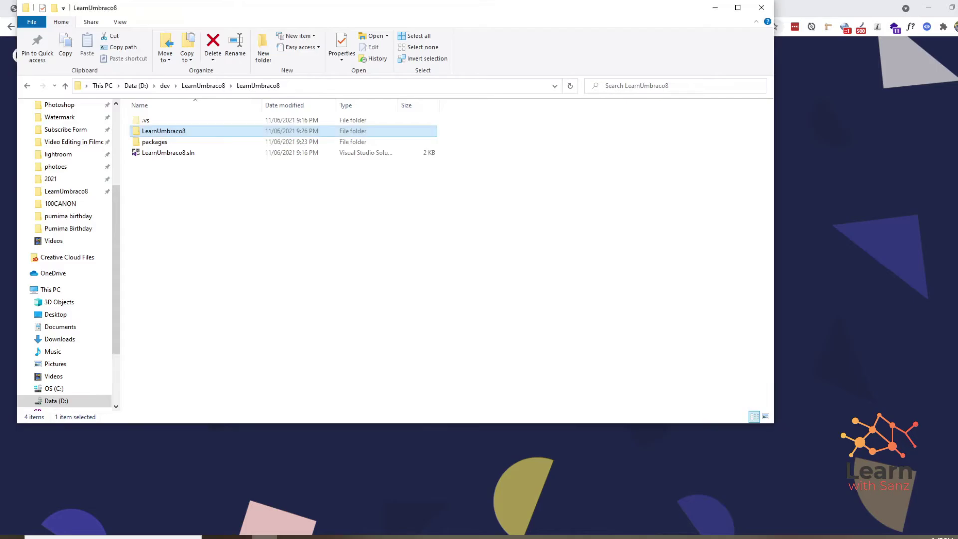
double_click(188, 134)
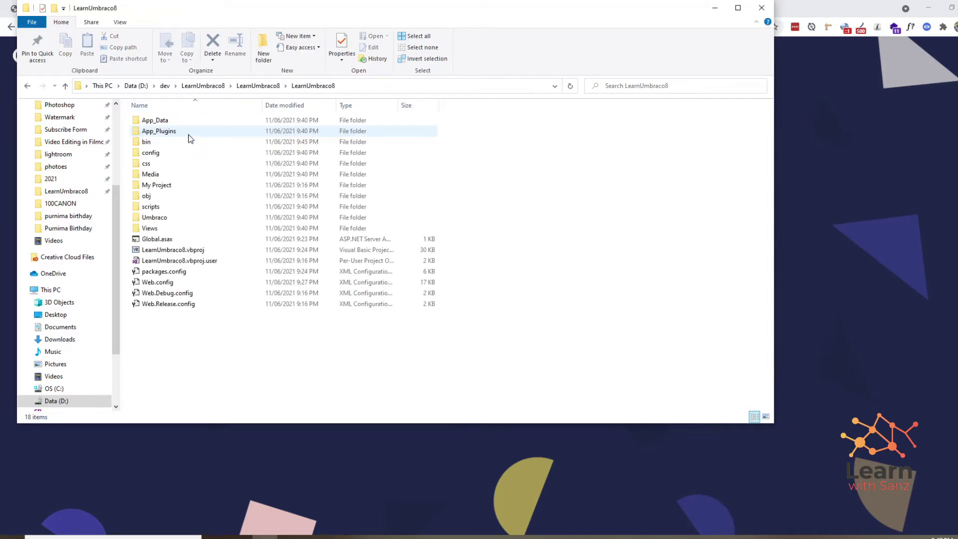
left_click(258, 85)
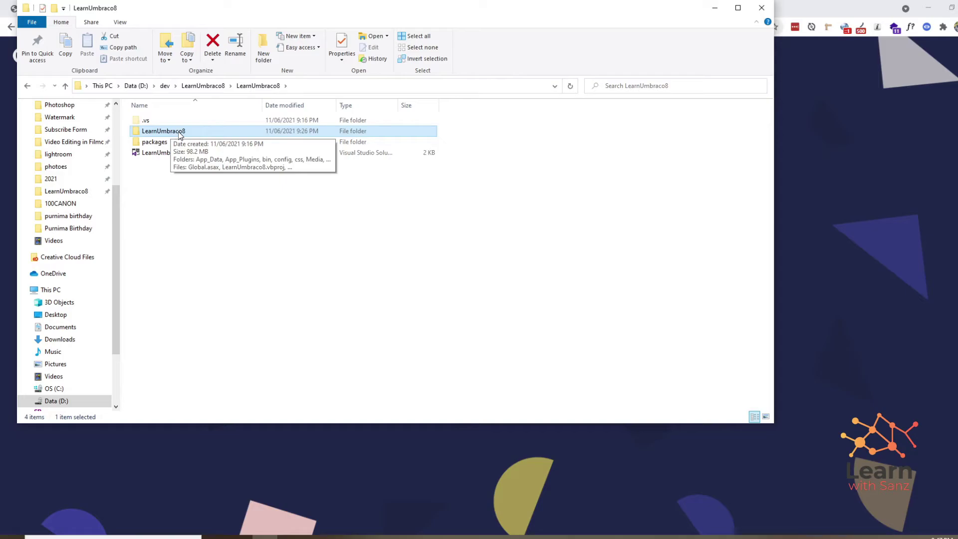
right_click(186, 134)
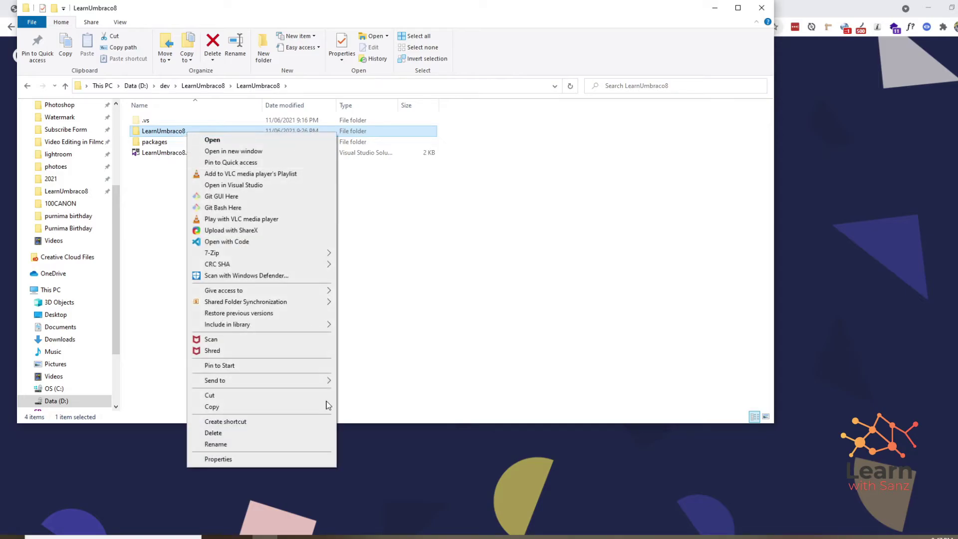
left_click(294, 459)
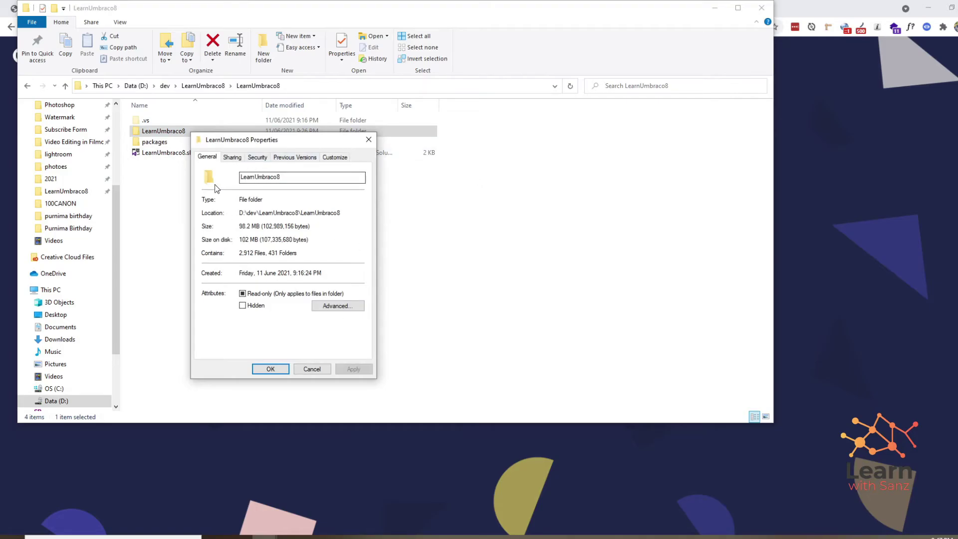
left_click(257, 157)
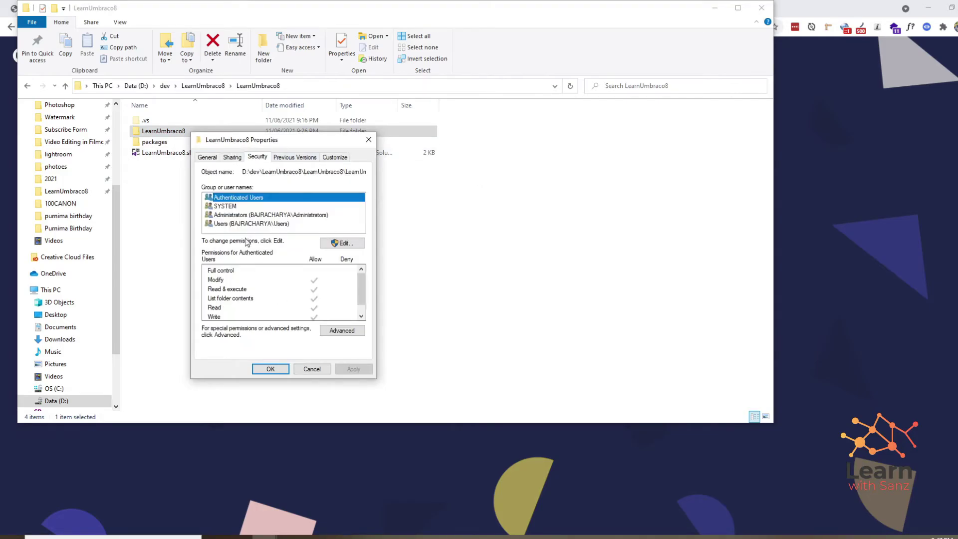
left_click(251, 224)
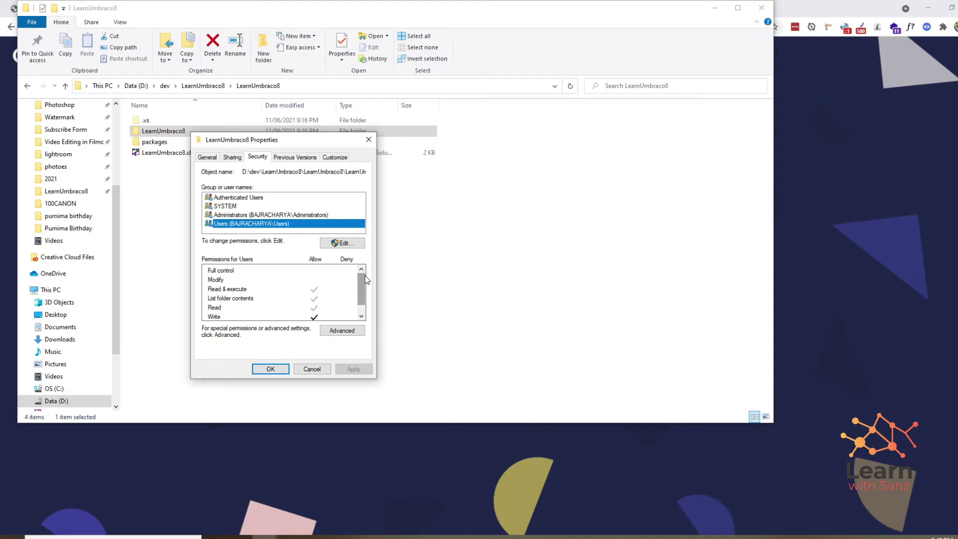
left_click(342, 243)
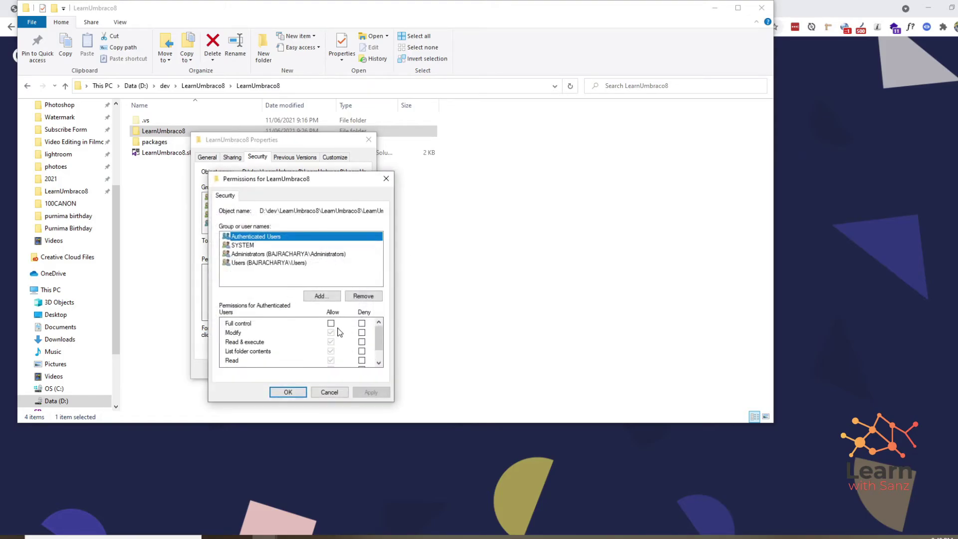
left_click(331, 324)
left_click(371, 393)
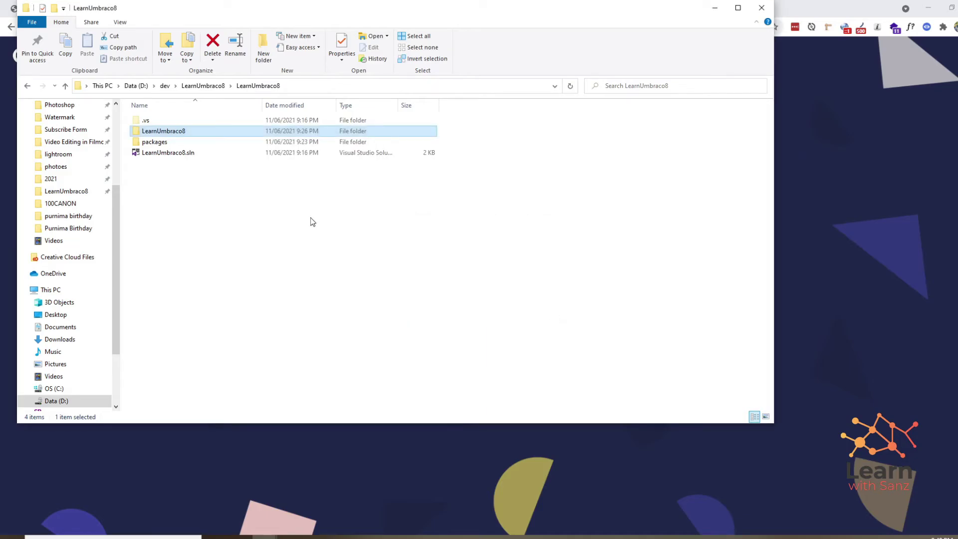
Step: Reload learnumbraco8.localhost to get the Learn Umbraco 8 home page, then append /umbraco to the URL
left_click(741, 463)
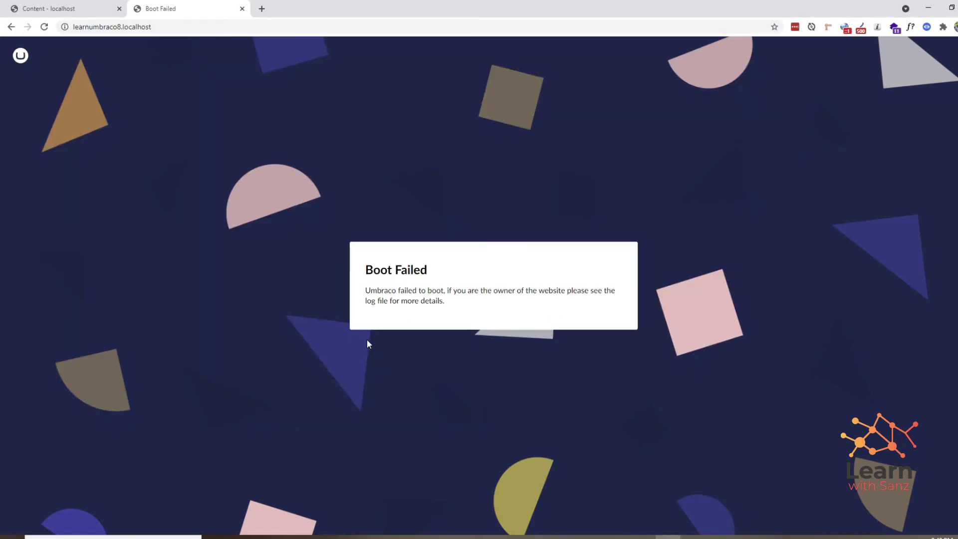
key("F5")
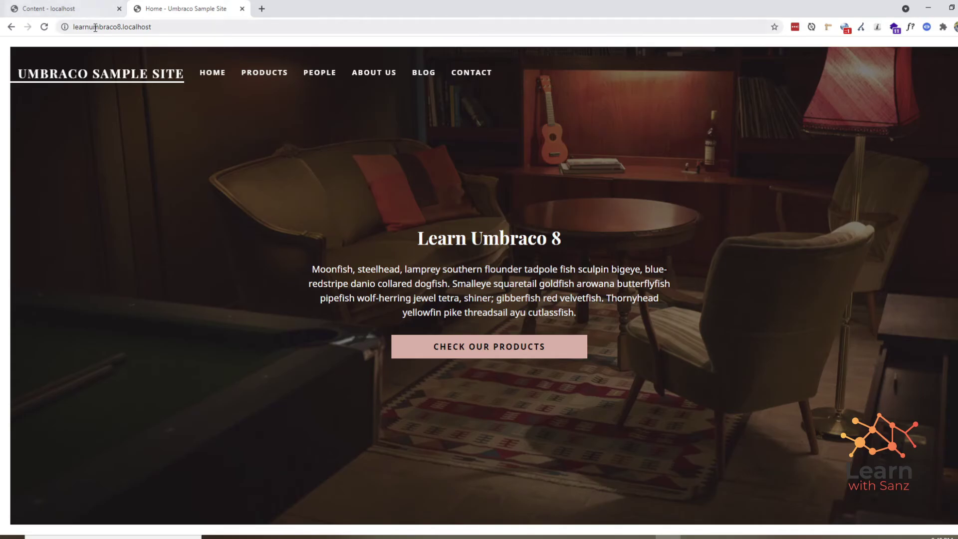
left_click(234, 28)
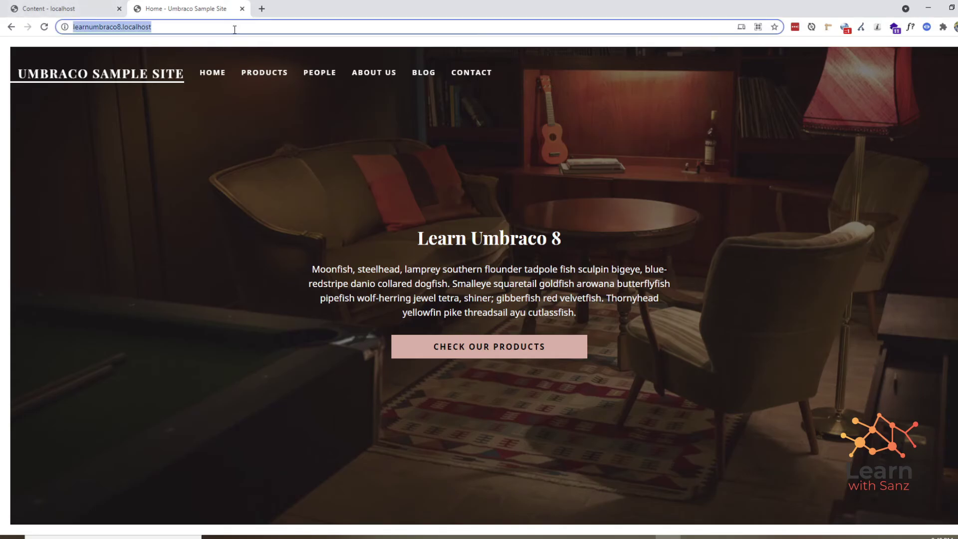
left_click(267, 30)
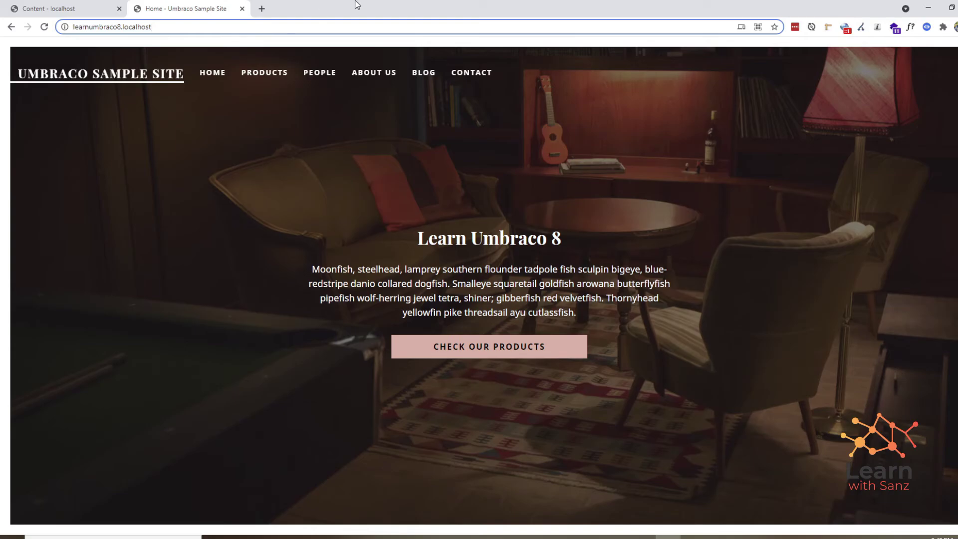
type("/")
type("umbraco")
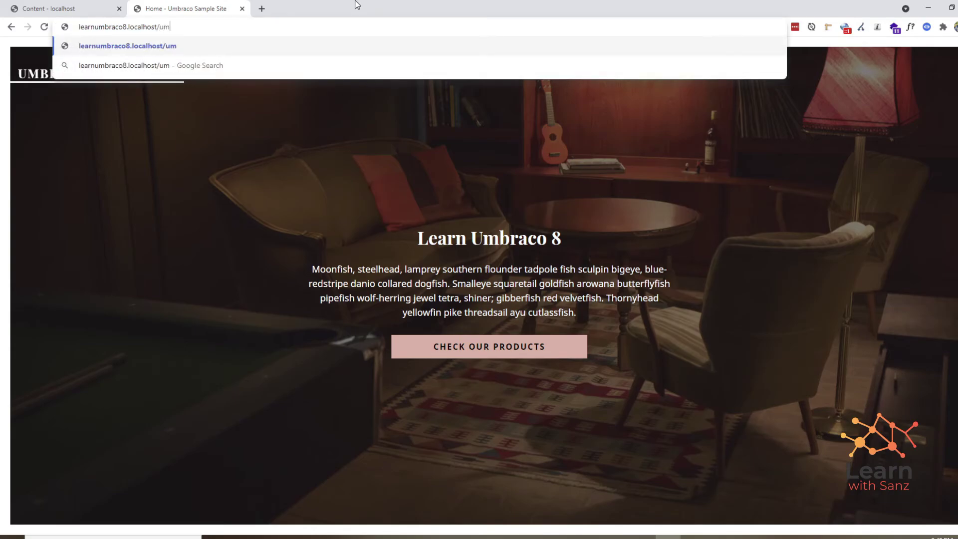
Step: Open /umbraco and sign in to the backoffice with the account e-mail and password
key("Return")
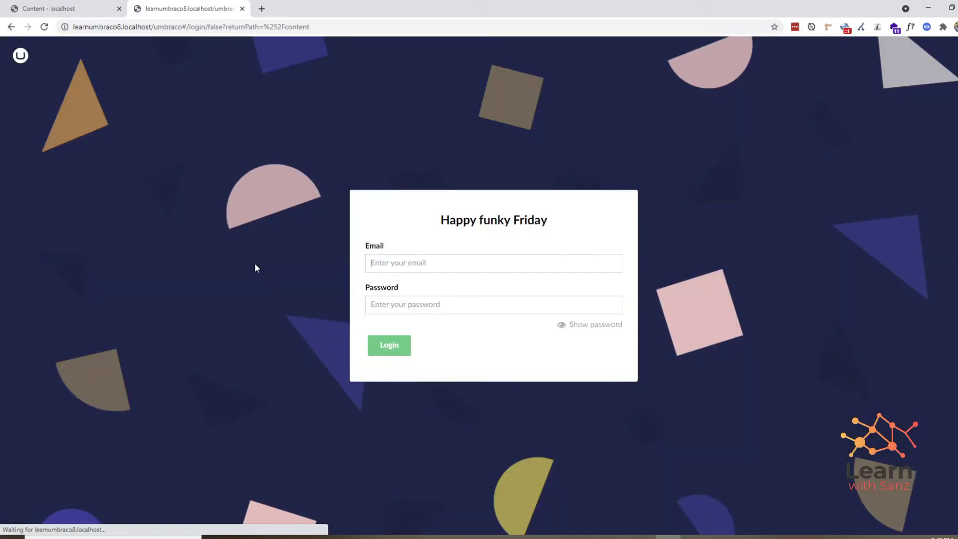
left_click(614, 264)
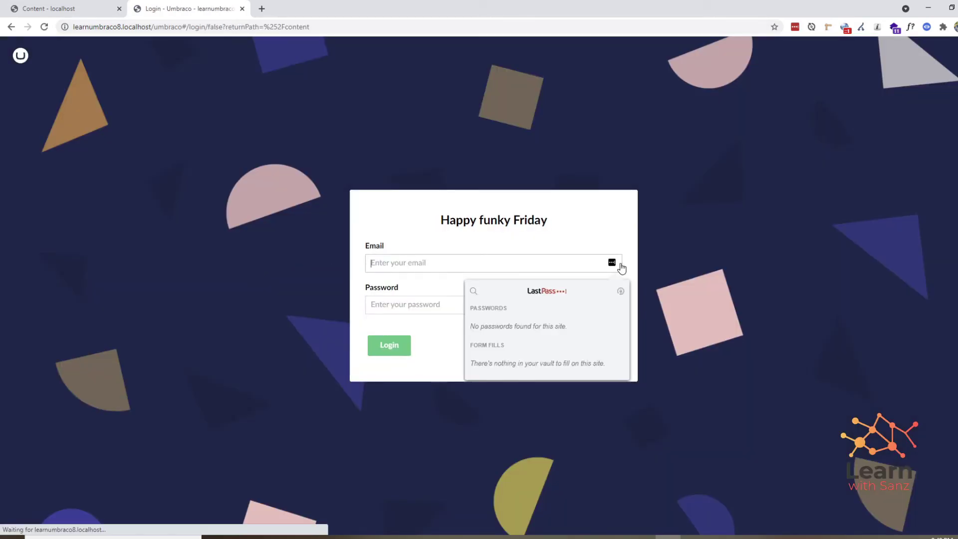
left_click(565, 260)
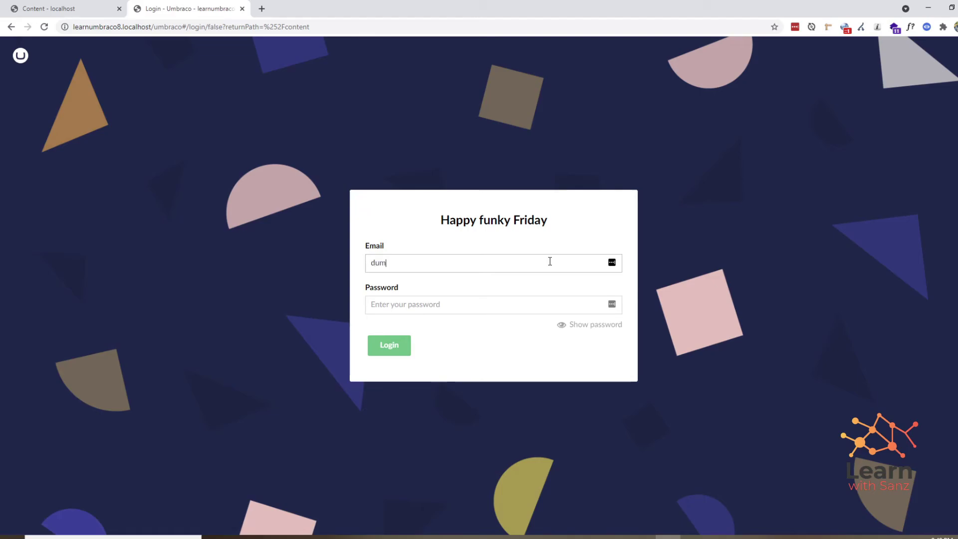
key("Tab")
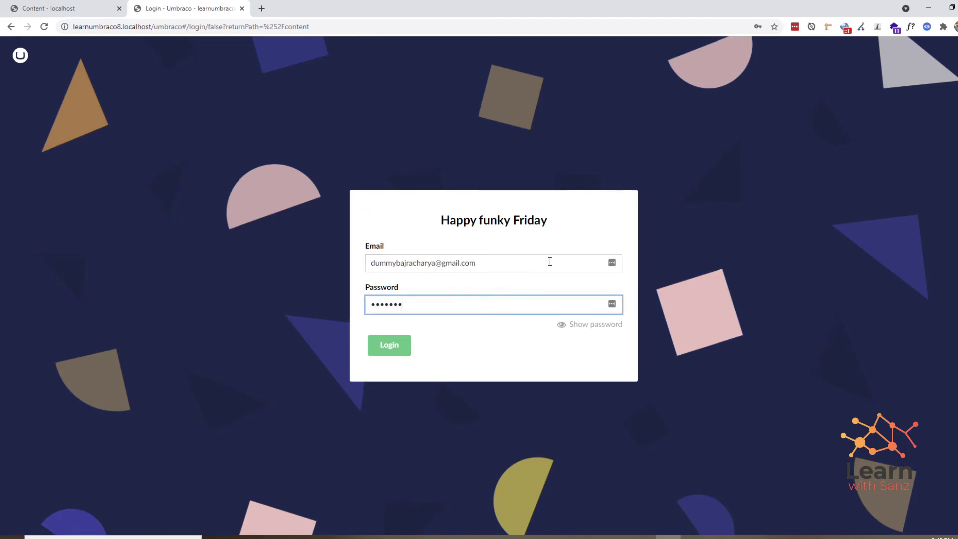
key("Return")
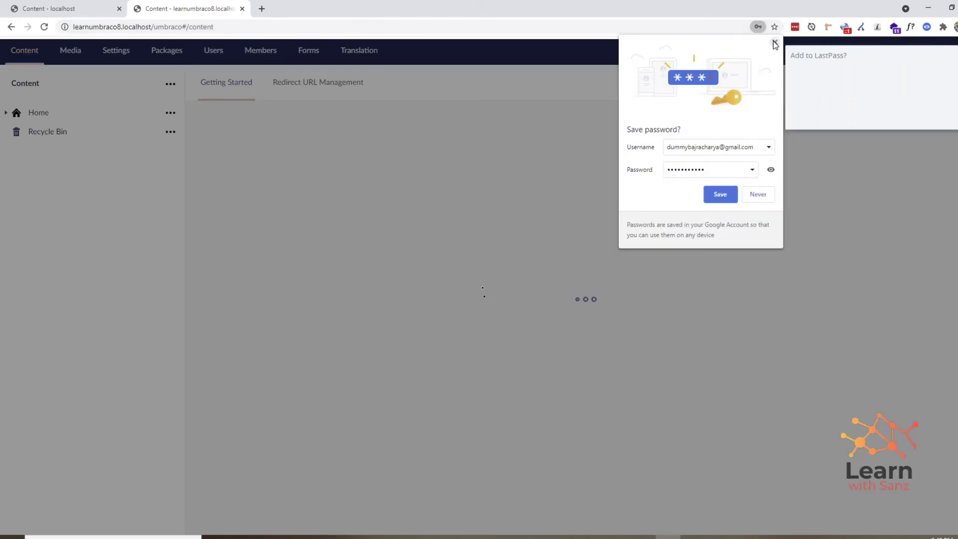
Step: Dismiss Chrome's save-password prompt and turn off the welcome tour permanently
left_click(776, 43)
left_click(893, 122)
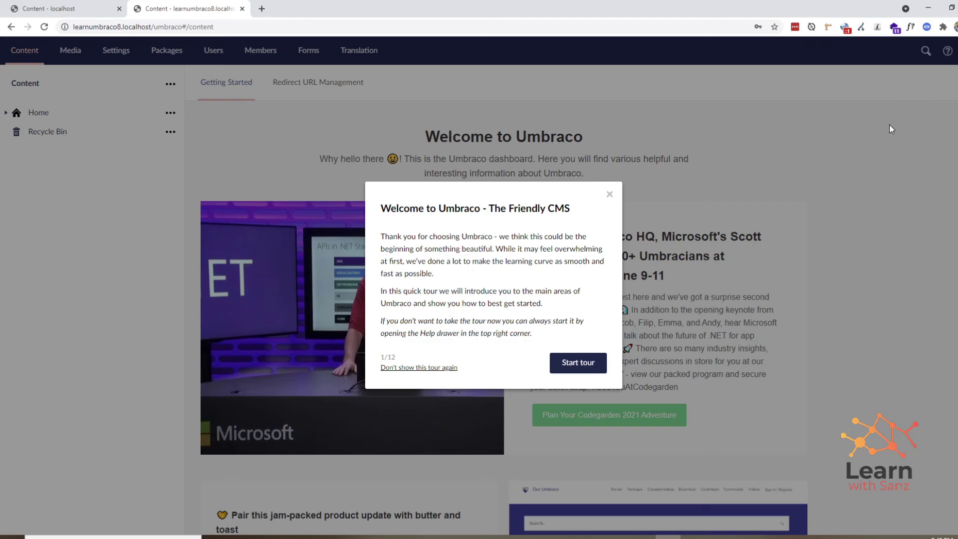
left_click(420, 368)
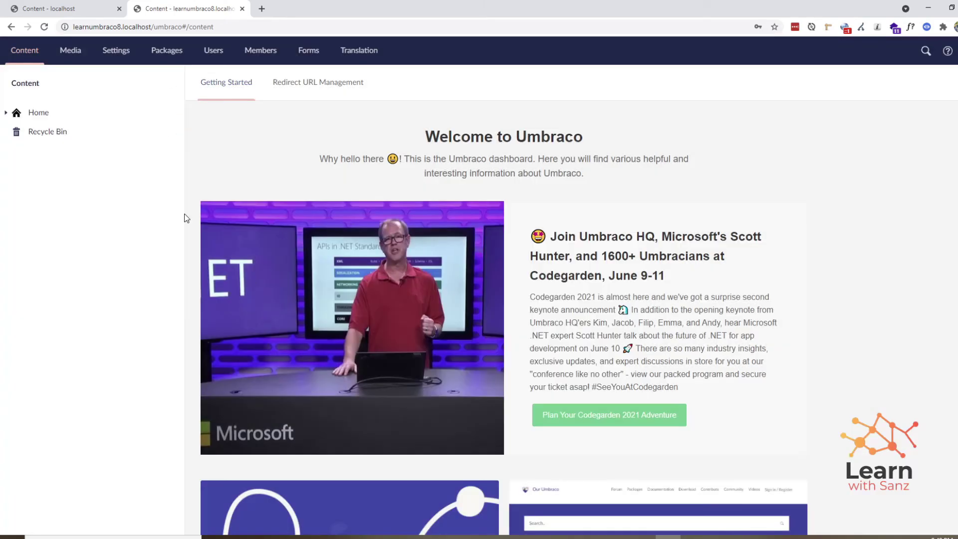
left_click(170, 113)
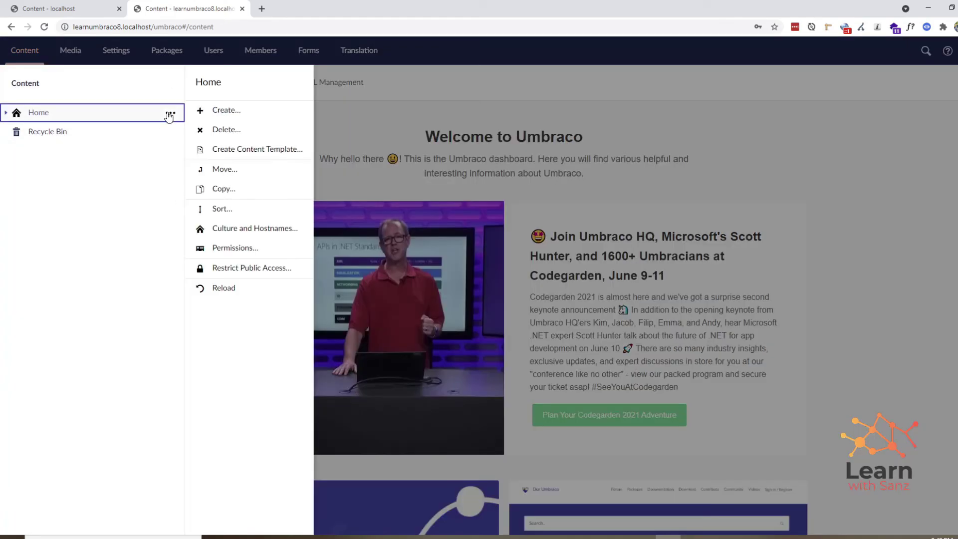
Step: In Home's Culture and Hostnames, change learnumbraco8.localhost to learnumbraco8.com.au and save
left_click(284, 228)
left_click_drag(258, 255, 448, 256)
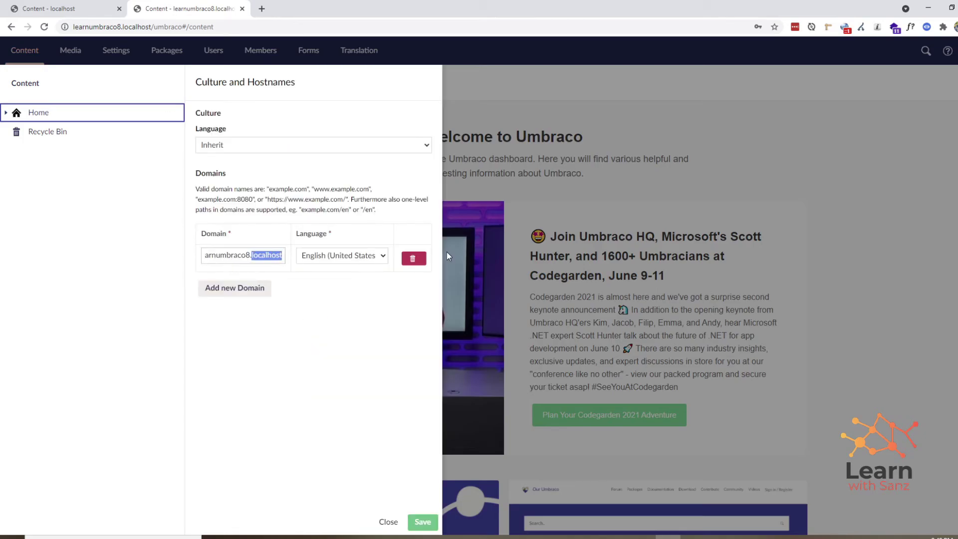
left_click(447, 256)
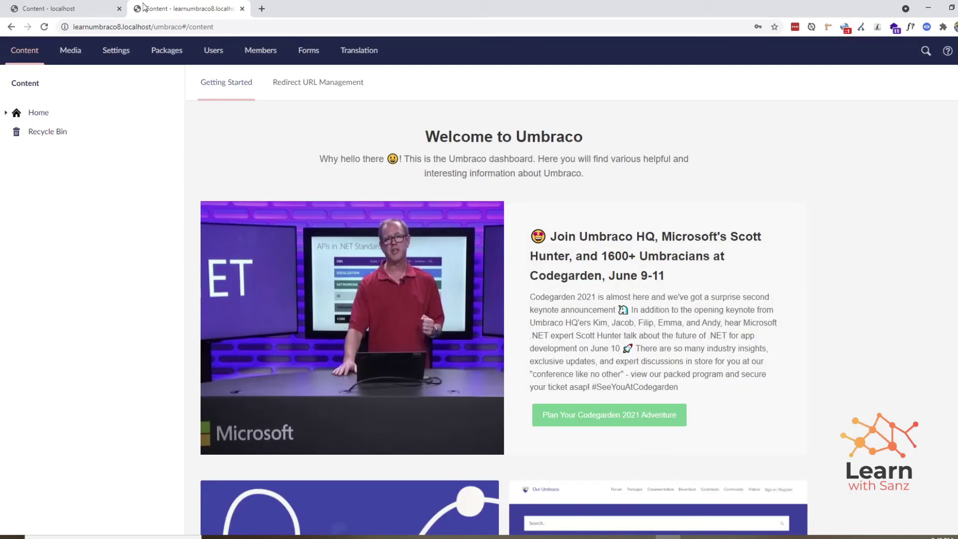
left_click(170, 115)
left_click(253, 229)
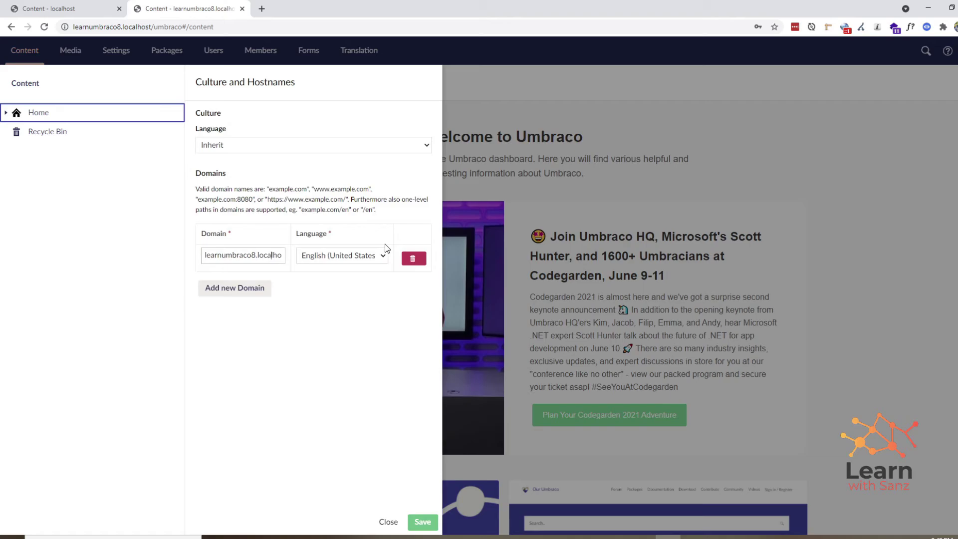
key("End")
key("BackSpace")
key("BackSpace")
key("BackSpace")
key("BackSpace")
key("BackSpace")
key("BackSpace")
key("BackSpace")
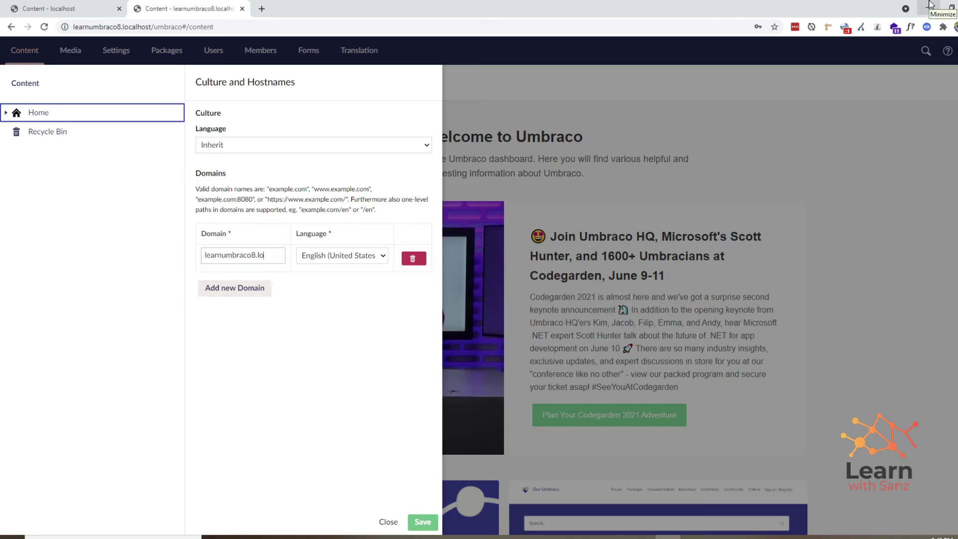
key("BackSpace")
key("BackSpace")
type("com.au")
key("ctrl+a")
key("ctrl+c")
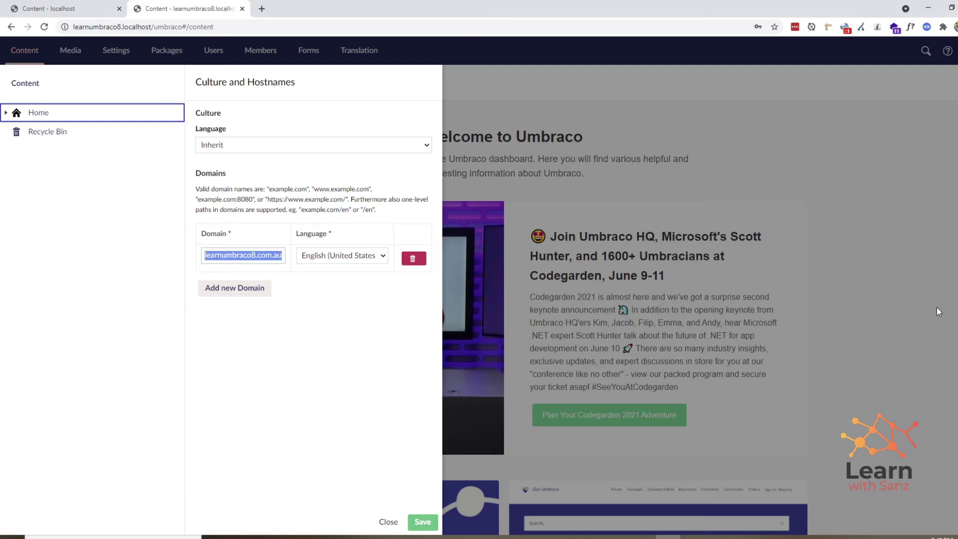
left_click(419, 524)
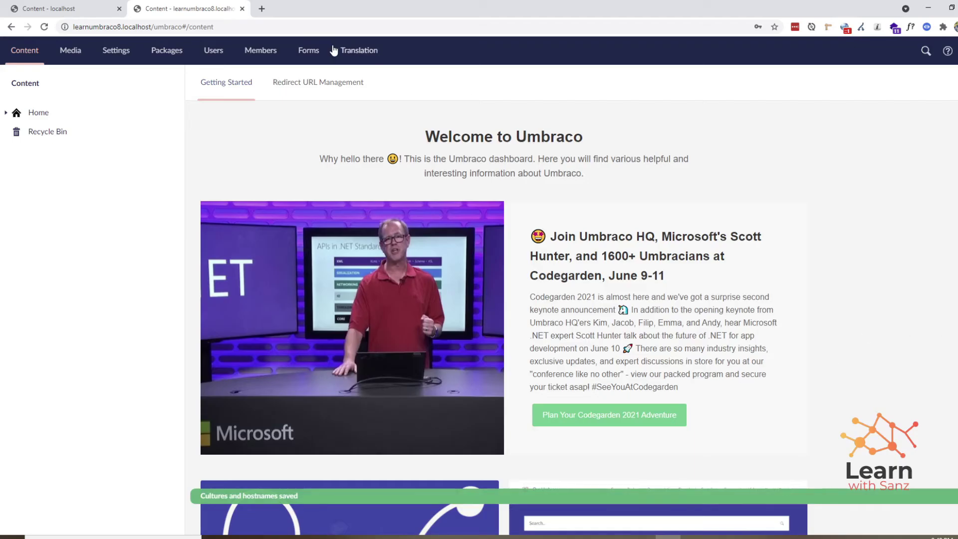
Step: Load learnumbraco8.com.au in a new Chrome tab, getting the IIS default page, then switch to the hosts file
left_click(262, 8)
key("ctrl+v")
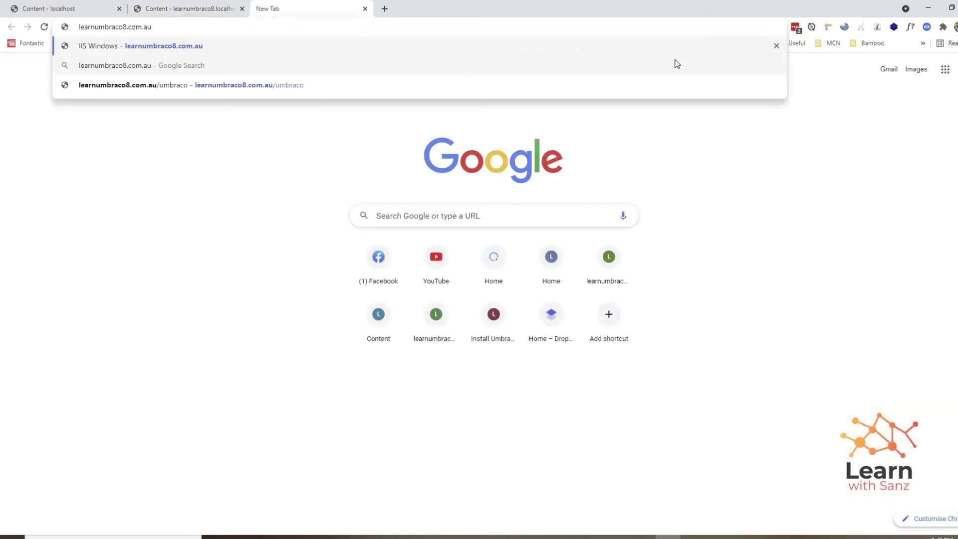
key("Return")
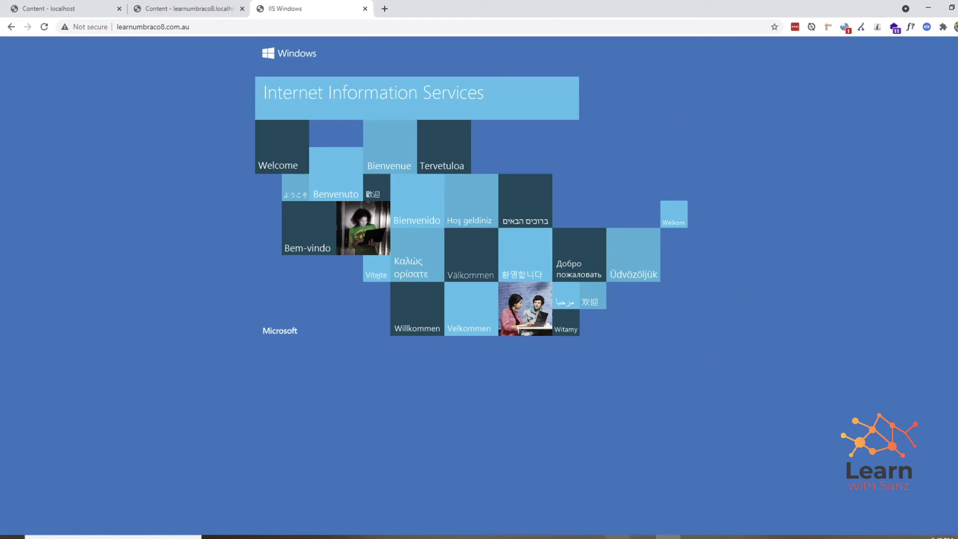
left_click(625, 533)
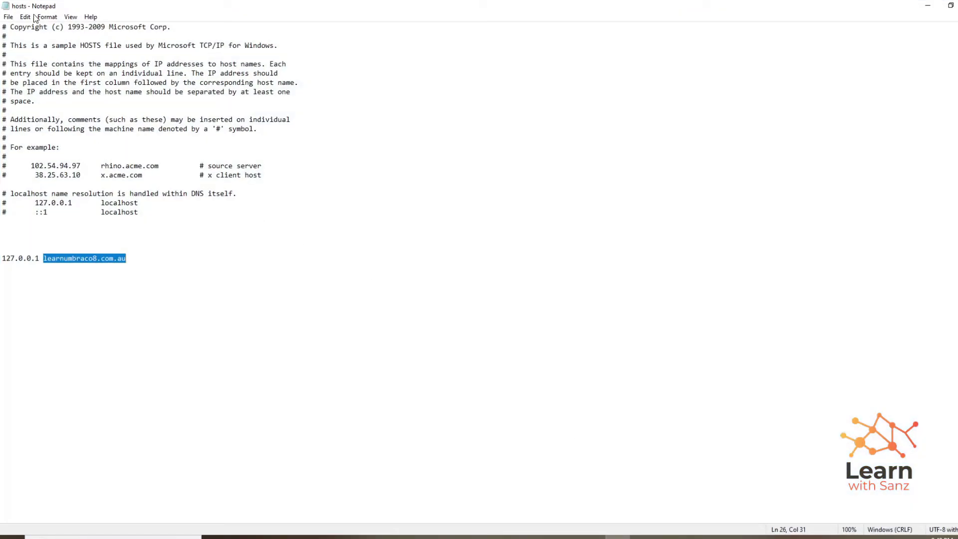
Step: Confirm the hosts file maps learnumbraco8.com.au to 127.0.0.1, then reload that site in Chrome
left_click(79, 304)
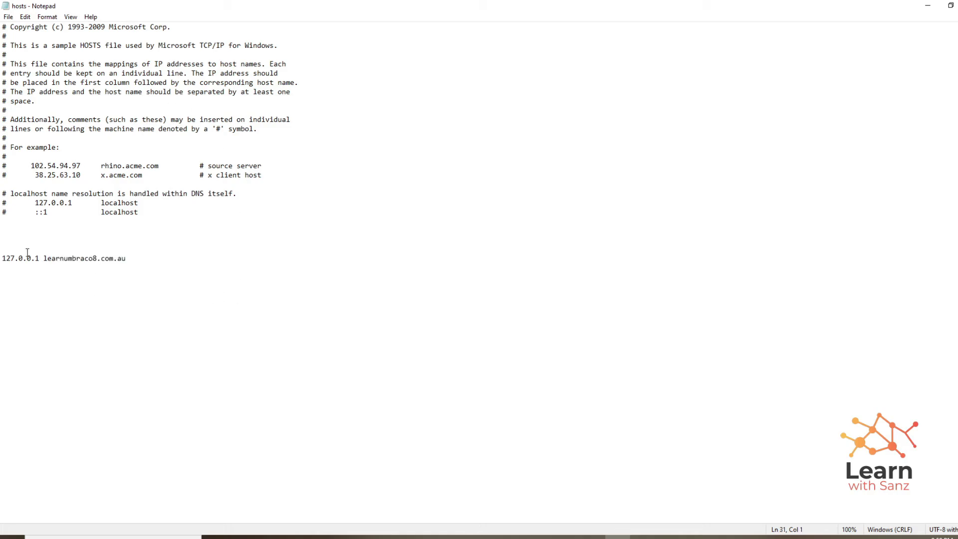
left_click_drag(46, 260, 220, 254)
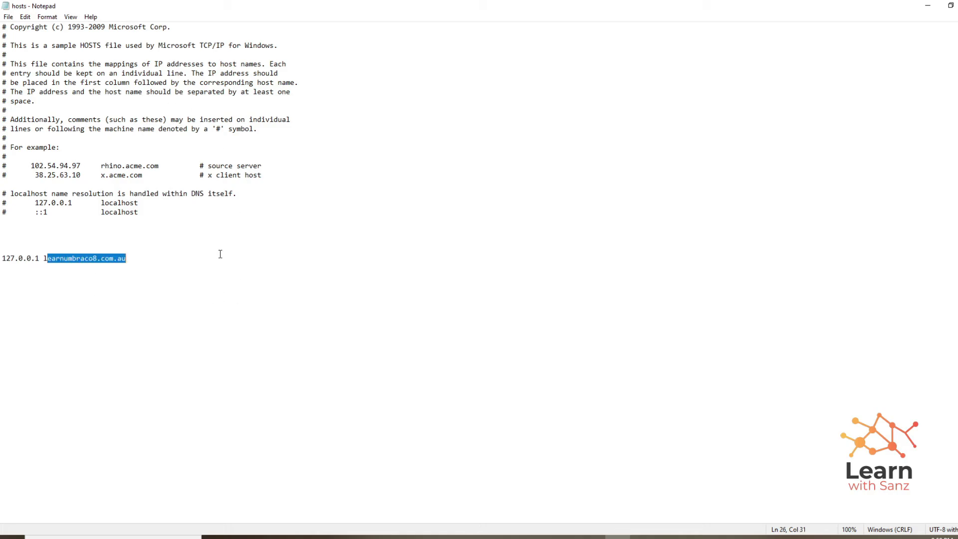
left_click(214, 257)
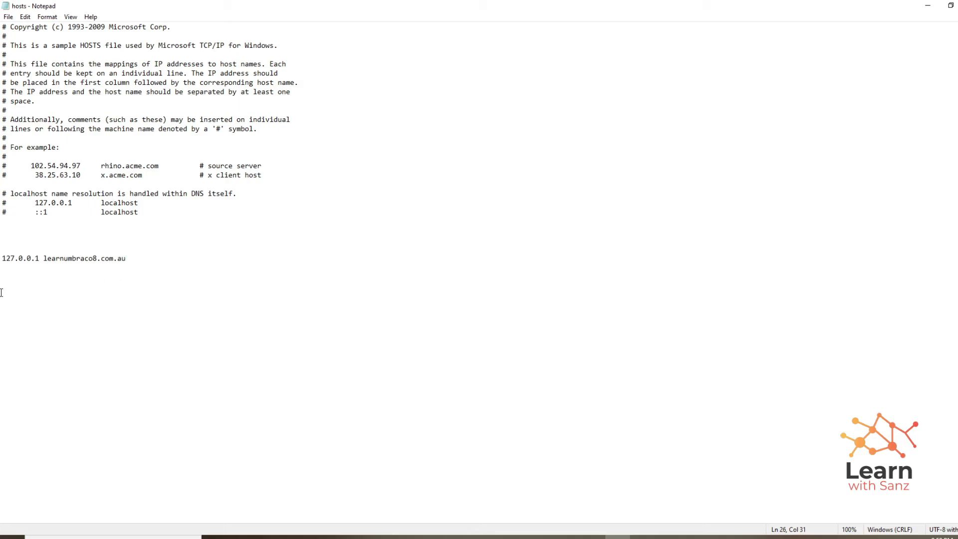
left_click(281, 302)
left_click(928, 5)
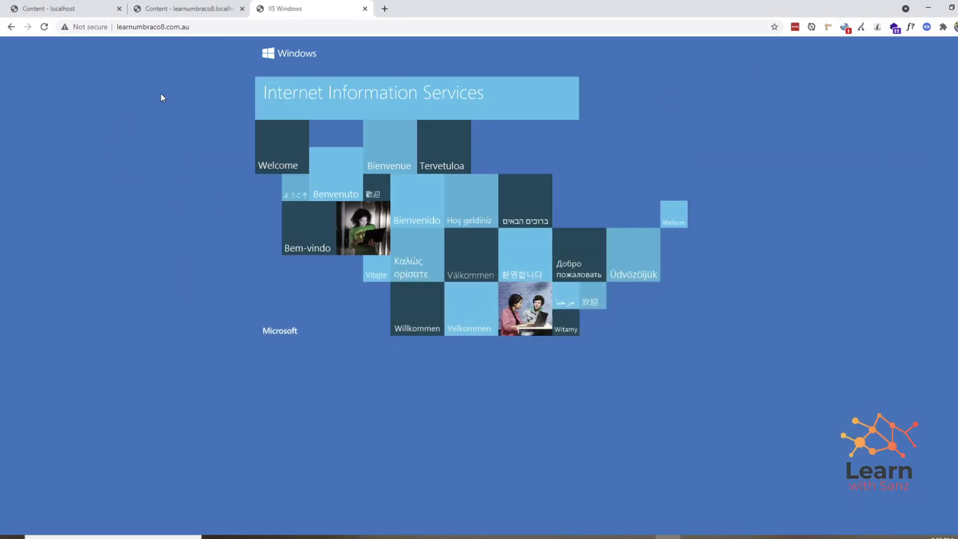
left_click(271, 24)
key("Return")
Step: Change the learnumbraco8 http binding host name to learnumbraco8.com.au on port 80, then browse the site
left_click(541, 536)
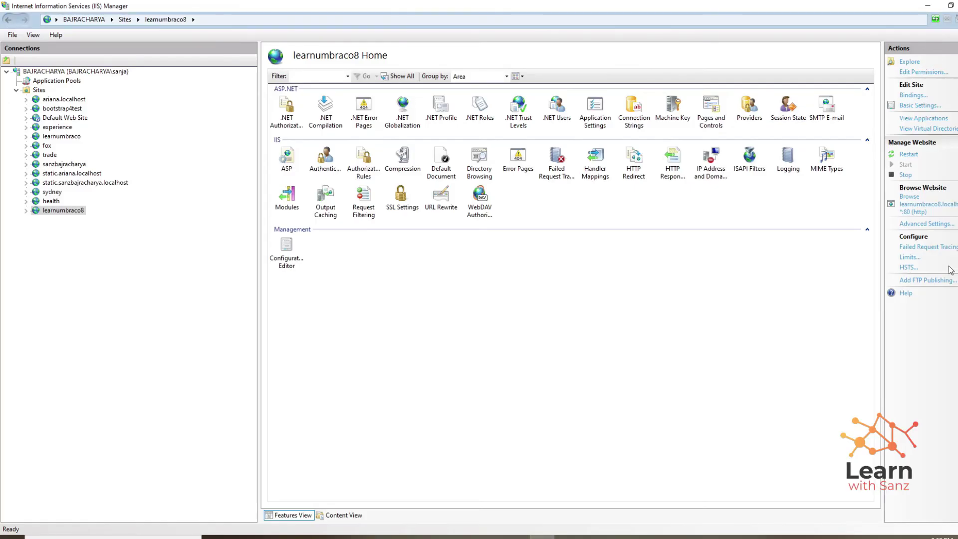
left_click(914, 96)
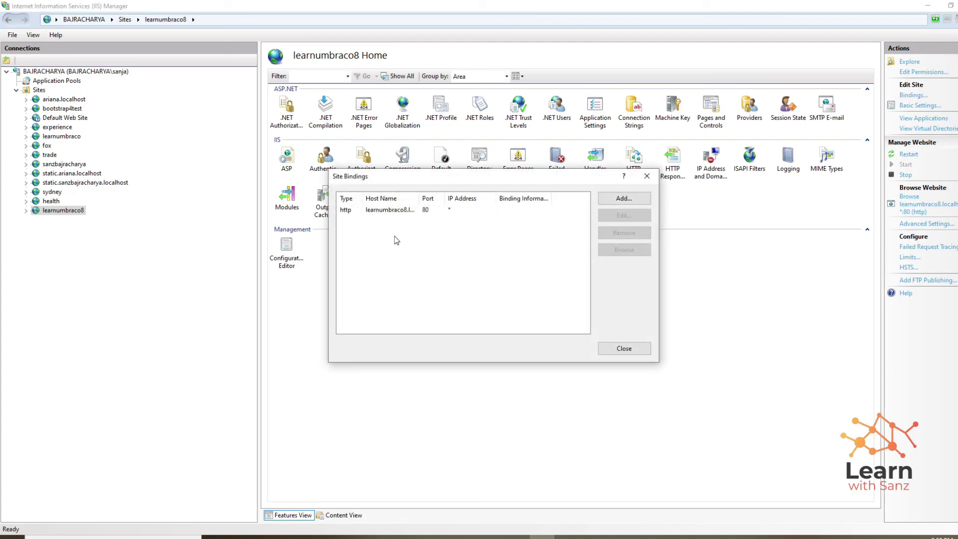
left_click(416, 210)
left_click(640, 217)
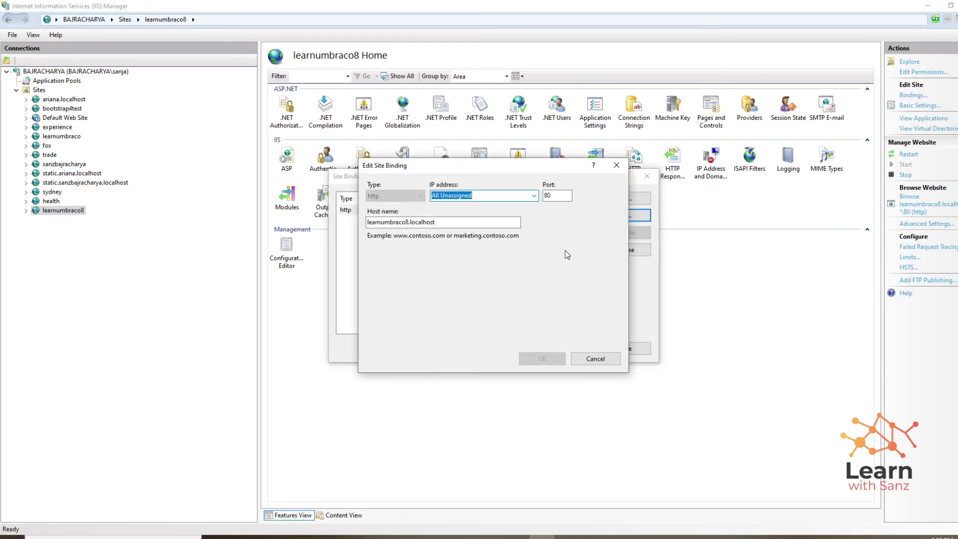
left_click(456, 222)
key("BackSpace")
key("BackSpace")
key("BackSpace")
key("BackSpace")
key("BackSpace")
key("BackSpace")
key("BackSpace")
key("BackSpace")
key("BackSpace")
type("com.au")
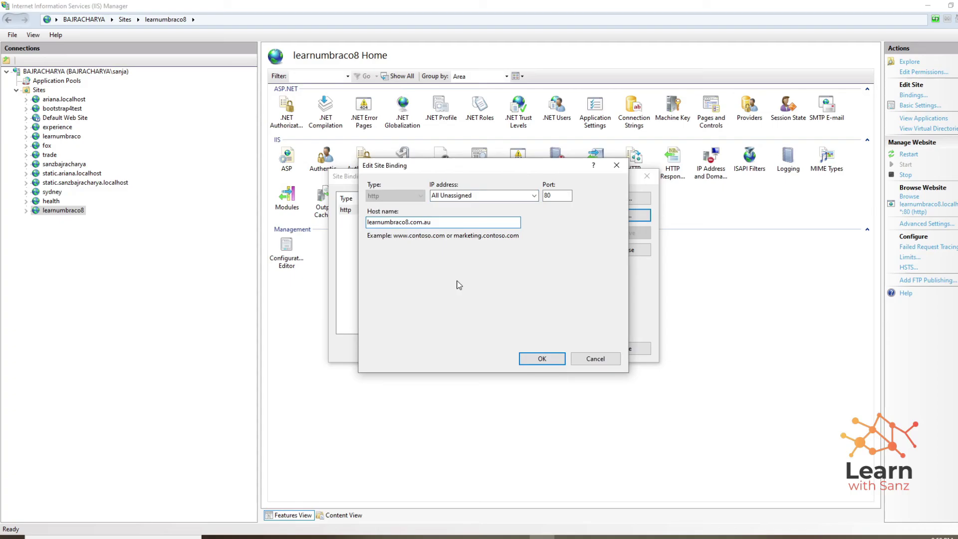
left_click(542, 357)
left_click(625, 349)
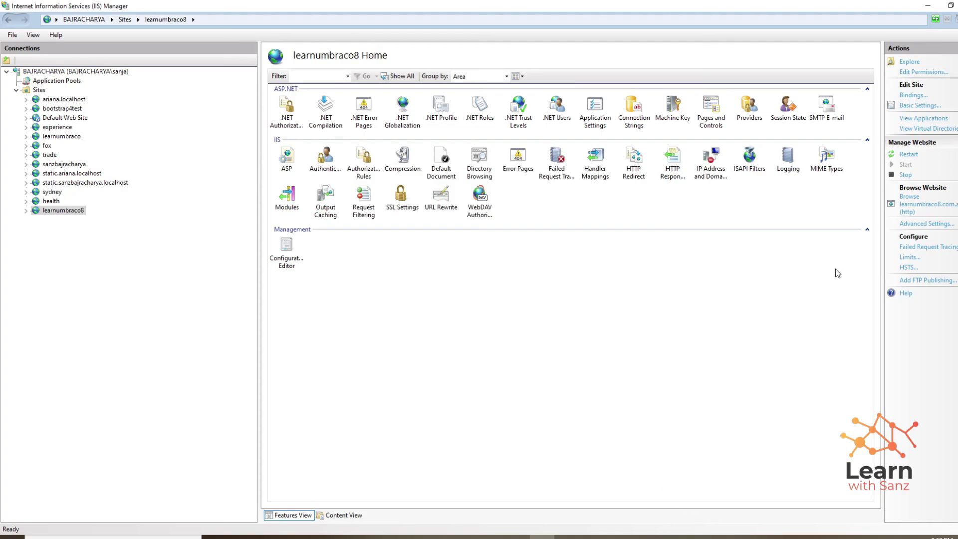
left_click(919, 204)
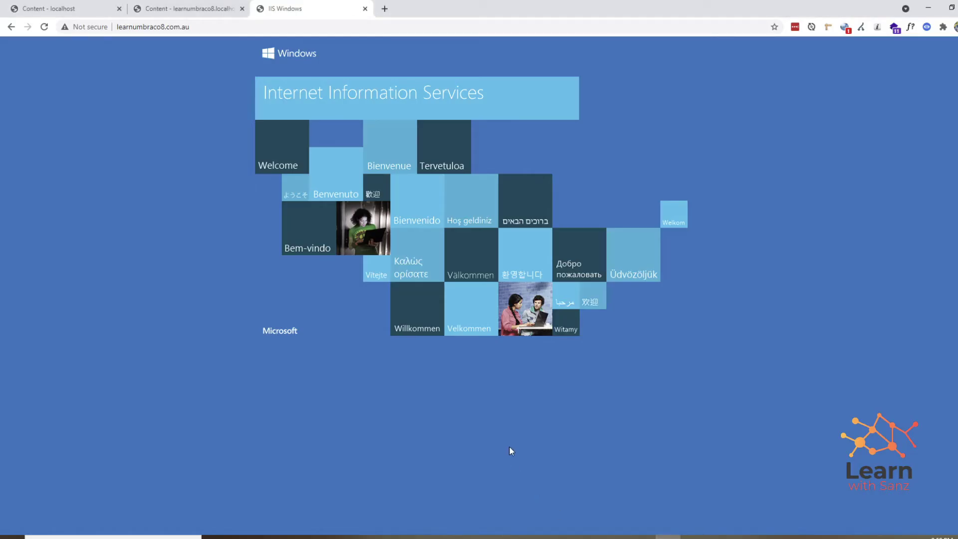
Step: Reload learnumbraco8.com.au, then open the Home node in the backoffice Content tree
key("F5")
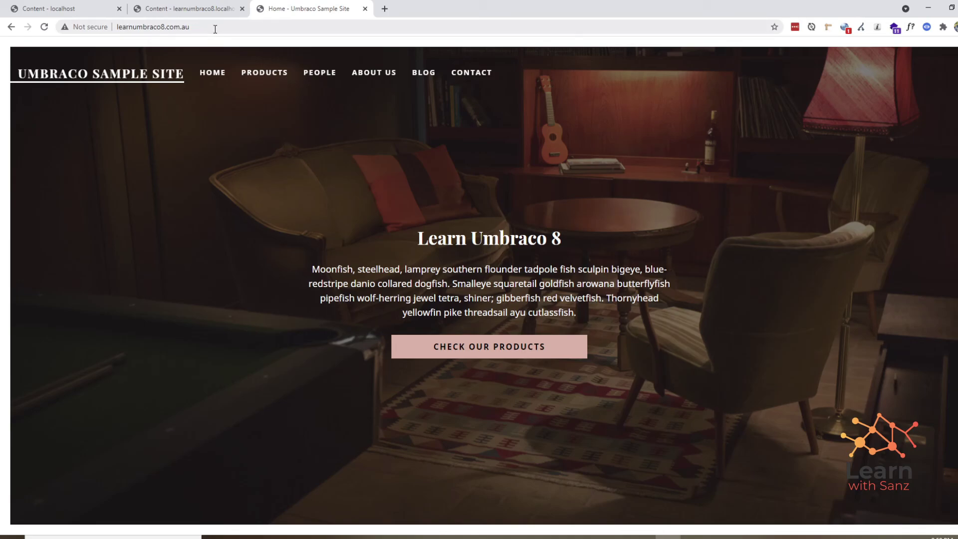
left_click(124, 30)
left_click(285, 223)
mouse_move(619, 537)
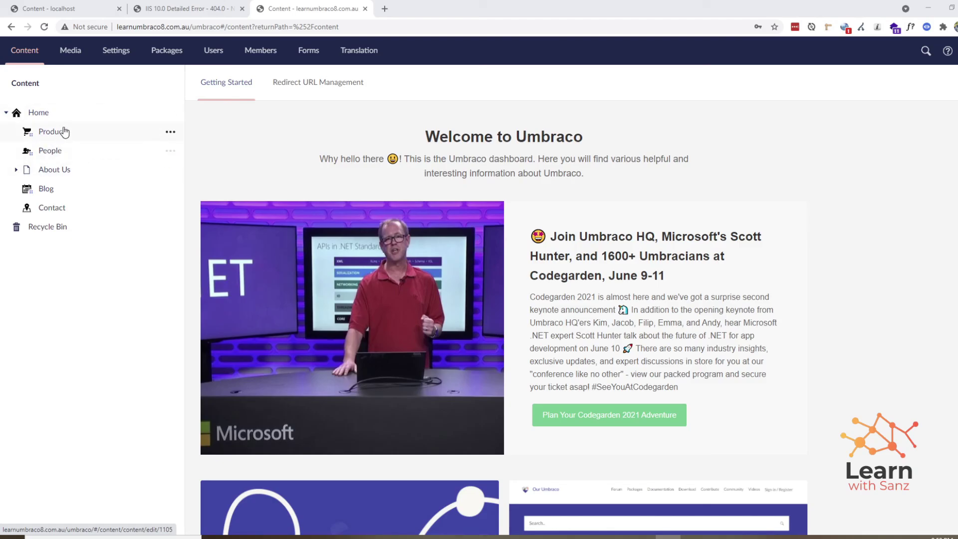
left_click(42, 115)
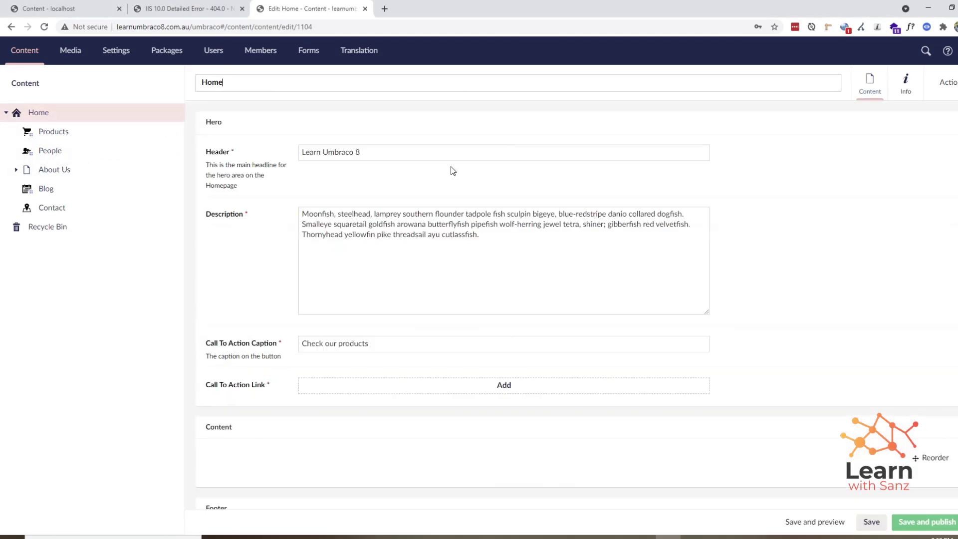